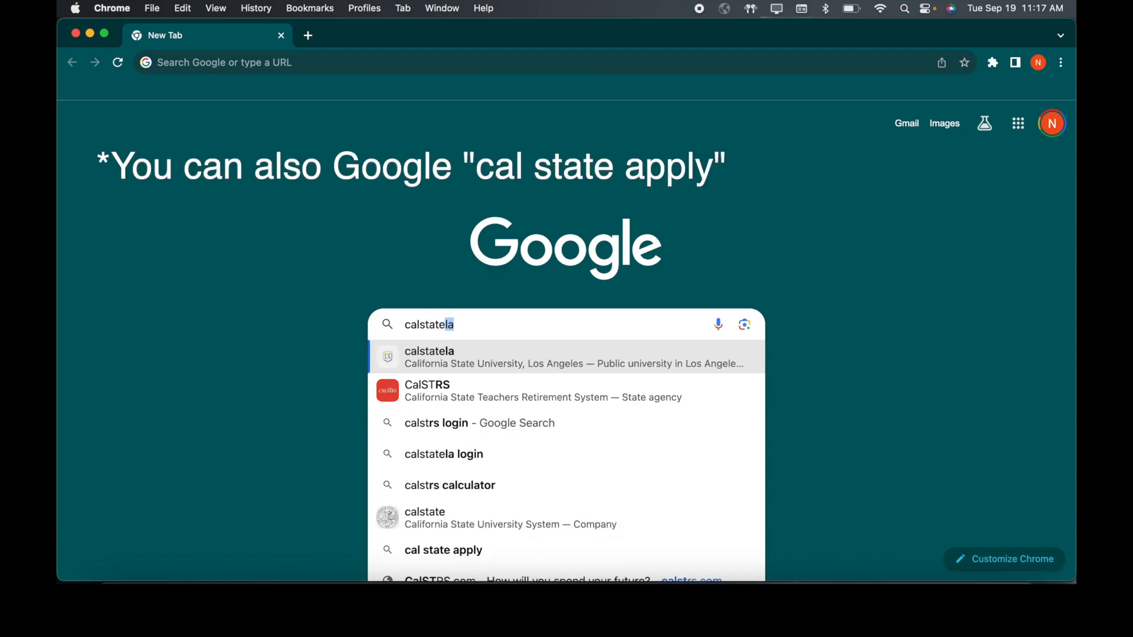
Step: Finish entering calstate.edu/apply in the address bar and load the Cal State Apply page
text(du/)
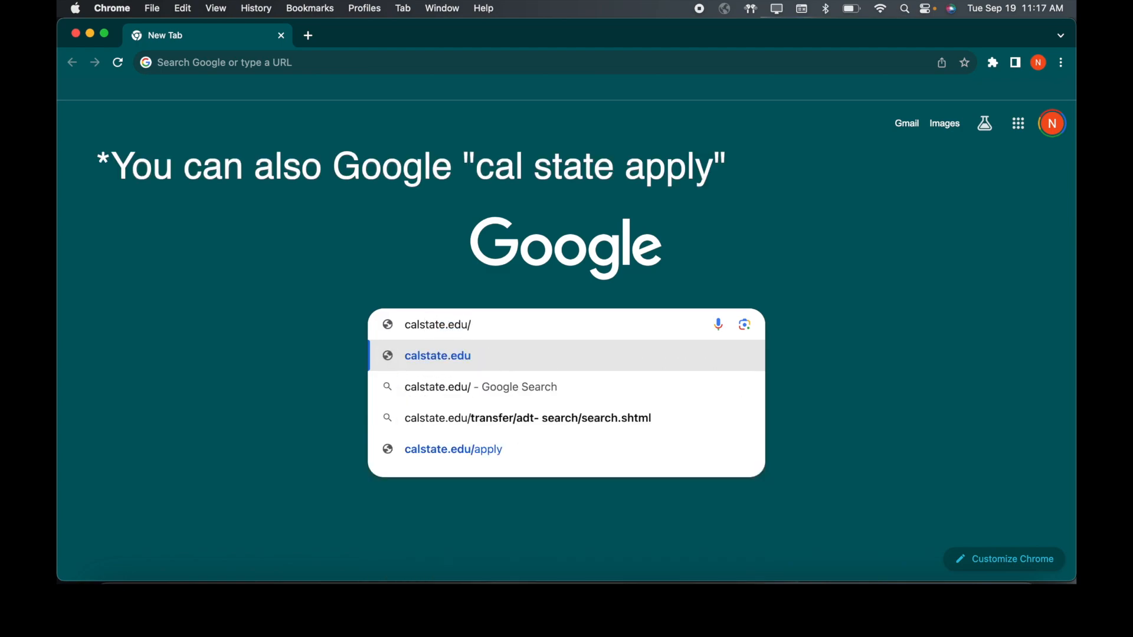
text(apply)
key(Return)
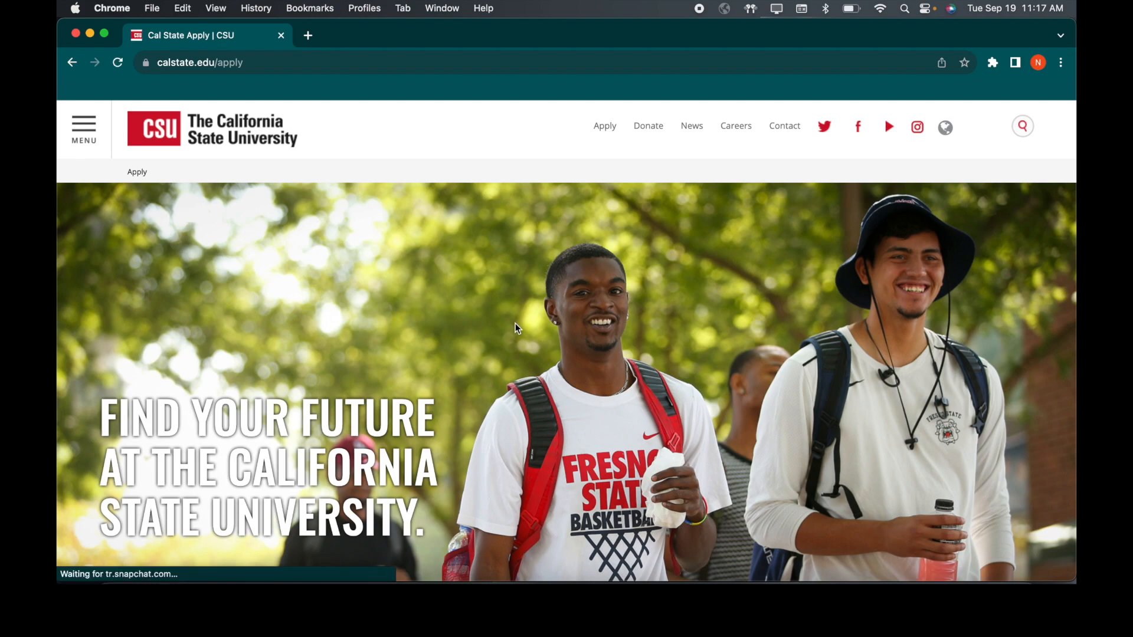
Step: Select Spring 2024 from the term list and start the application with Apply Now
scroll(516, 325, down, 3)
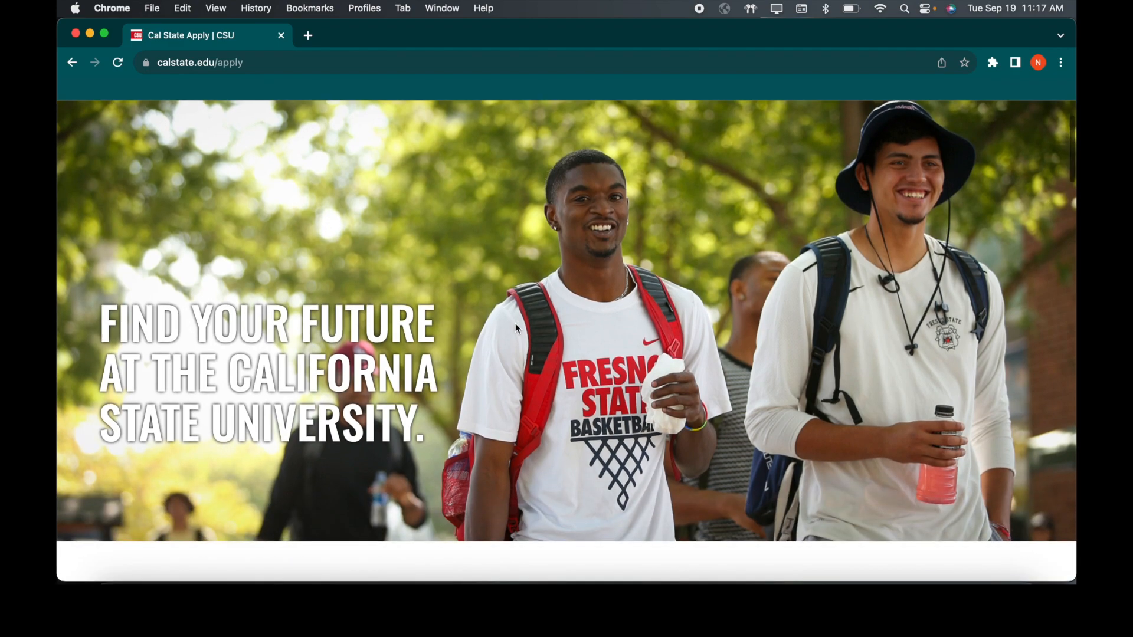
scroll(516, 327, down, 4)
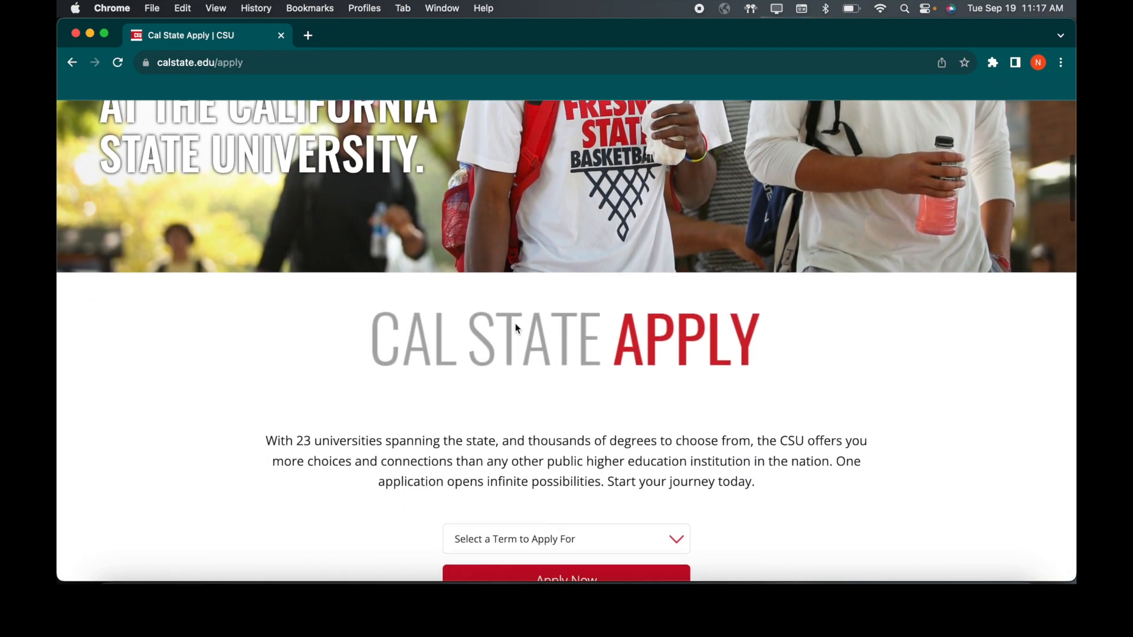
scroll(515, 329, down, 1)
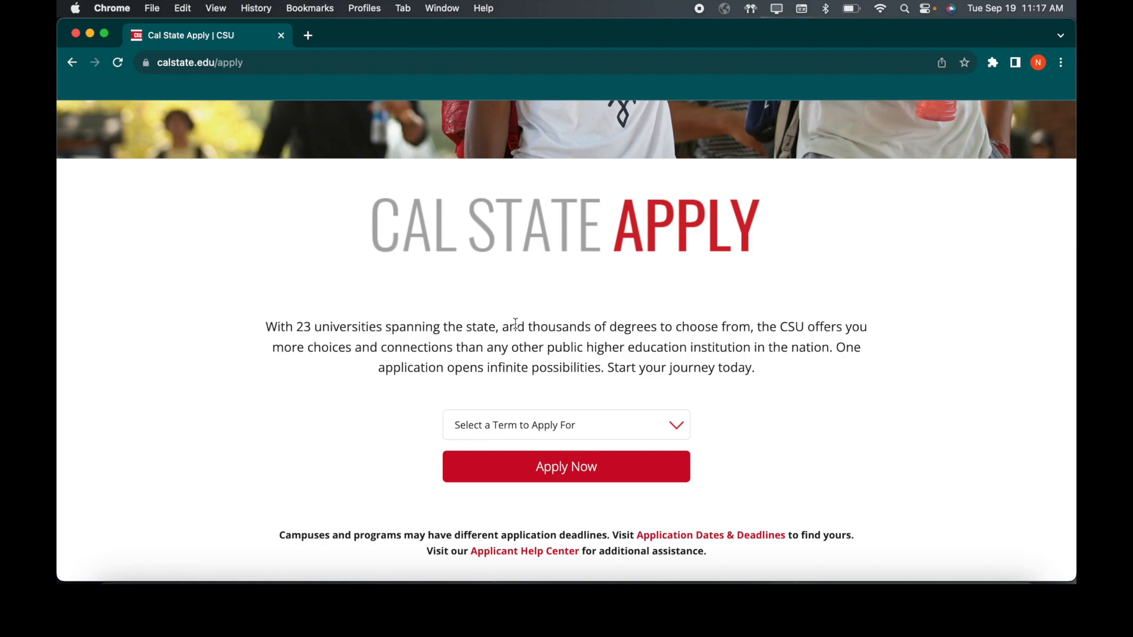
click(514, 424)
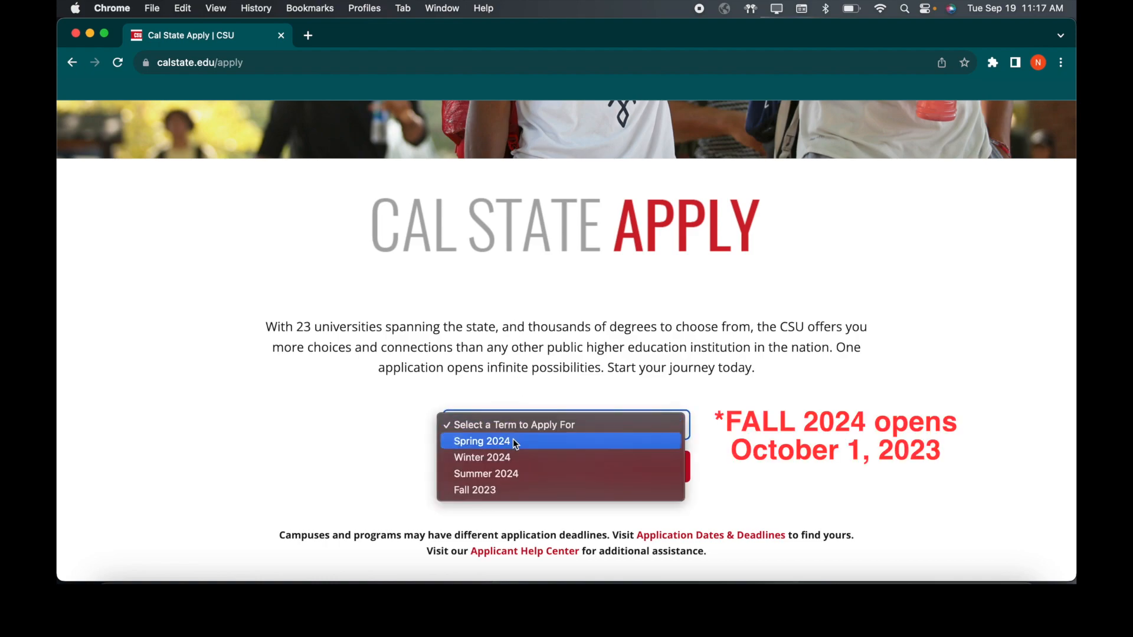
click(515, 442)
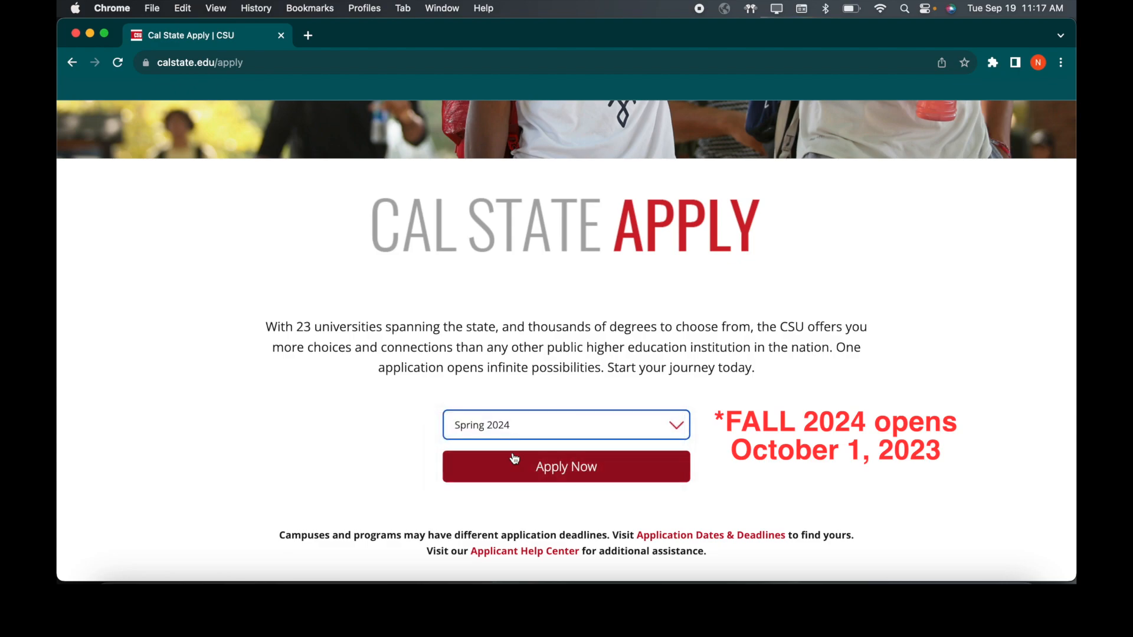
click(514, 470)
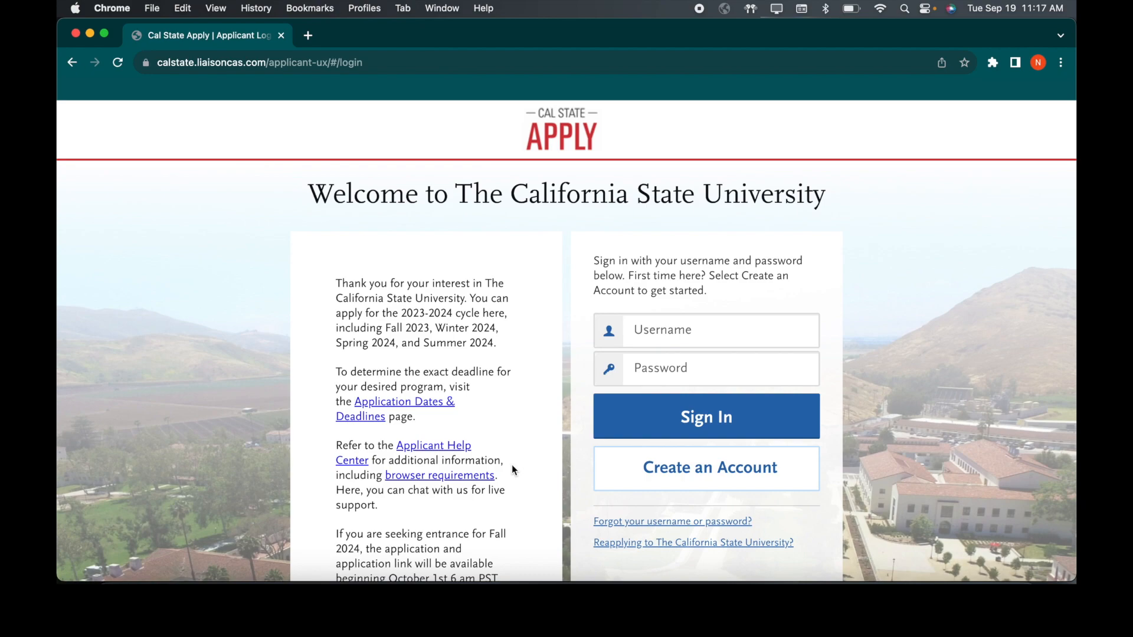
Step: Start a new applicant account from the Cal State Apply sign-in page
click(647, 477)
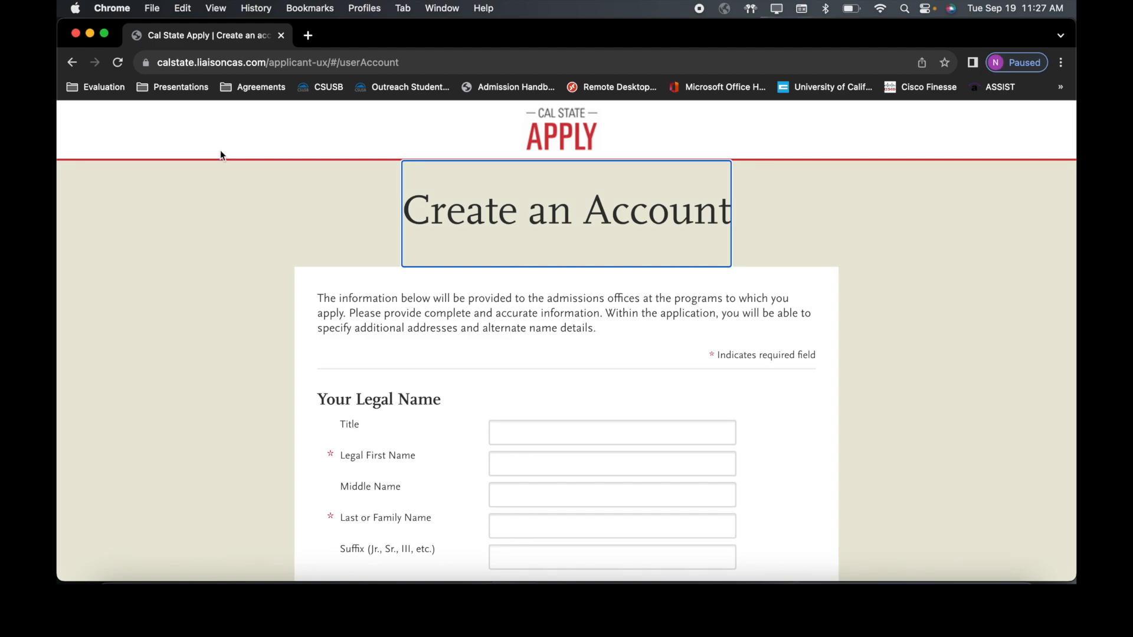
Step: Enter the applicant's legal first name and last name
click(575, 462)
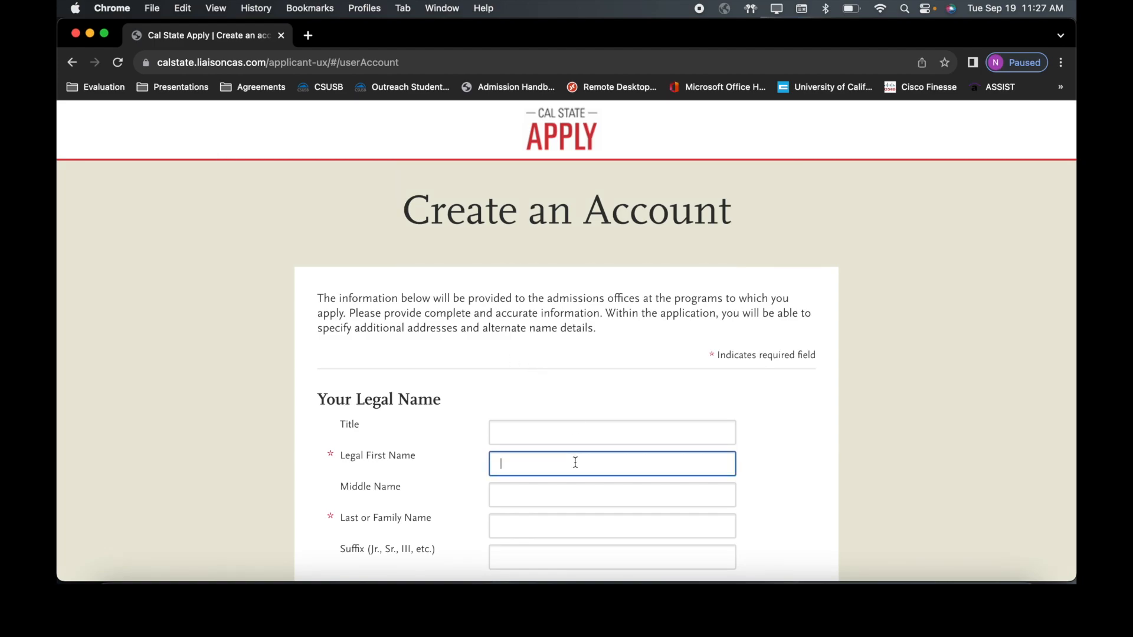
key(Tab)
key(Tab)
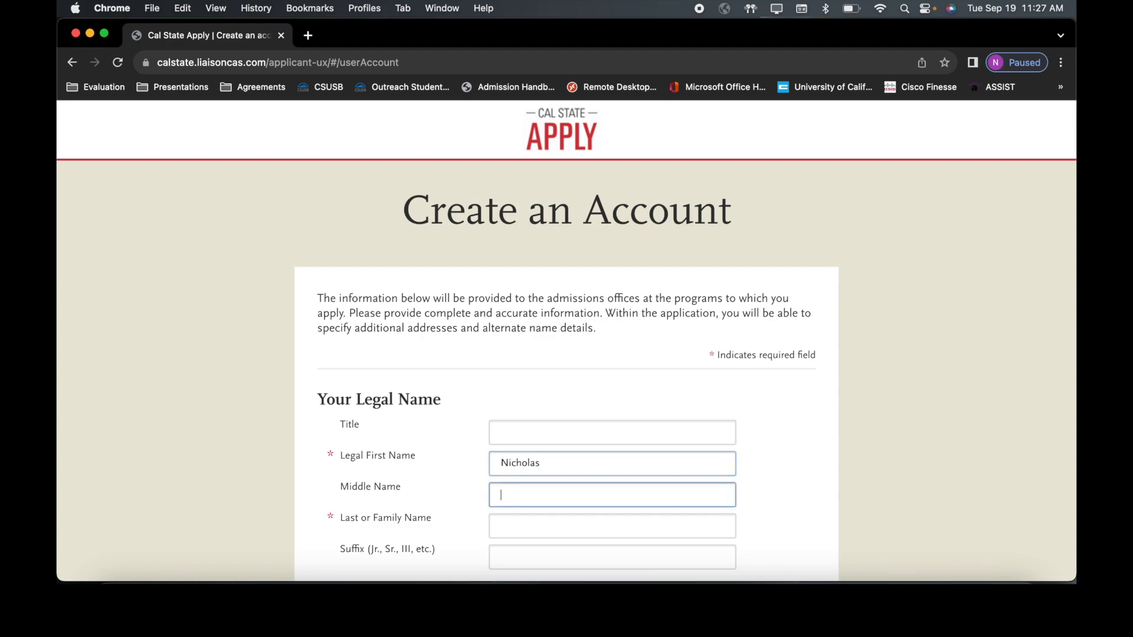
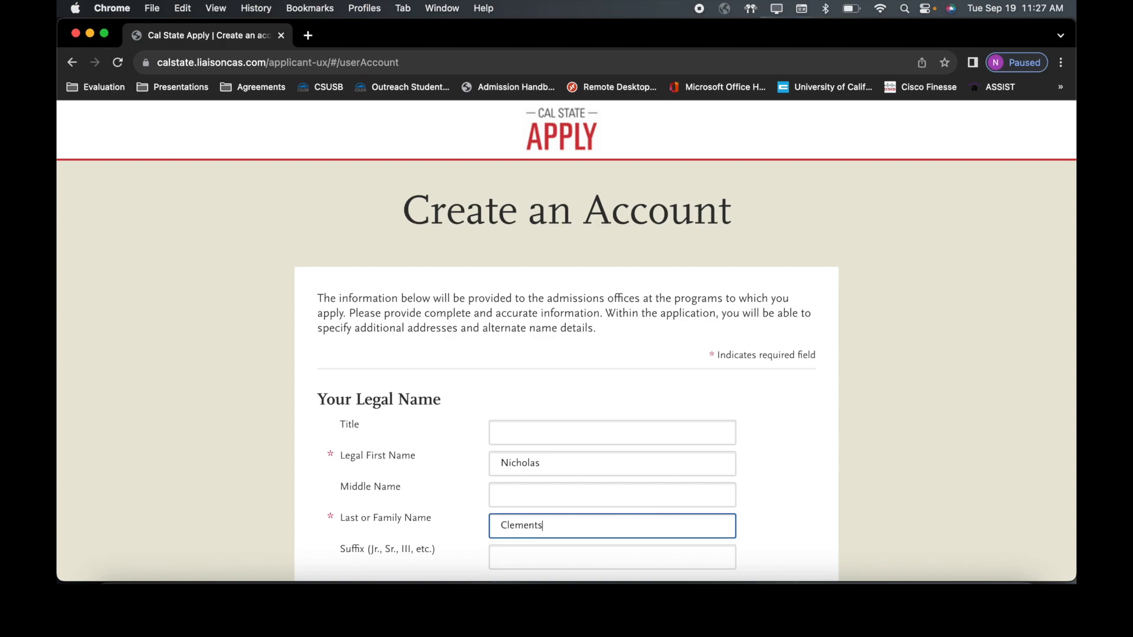
Step: Fill in the applicant's e-mail address, its confirmation, and the preferred phone number
scroll(566, 334, down, 3)
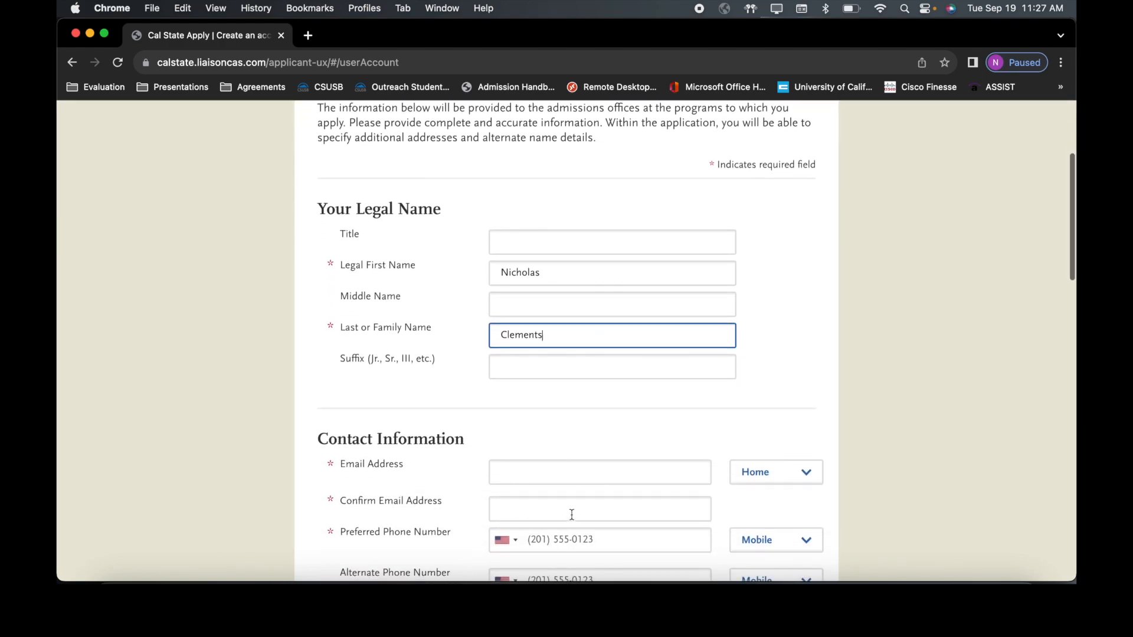
click(567, 472)
key(super+v)
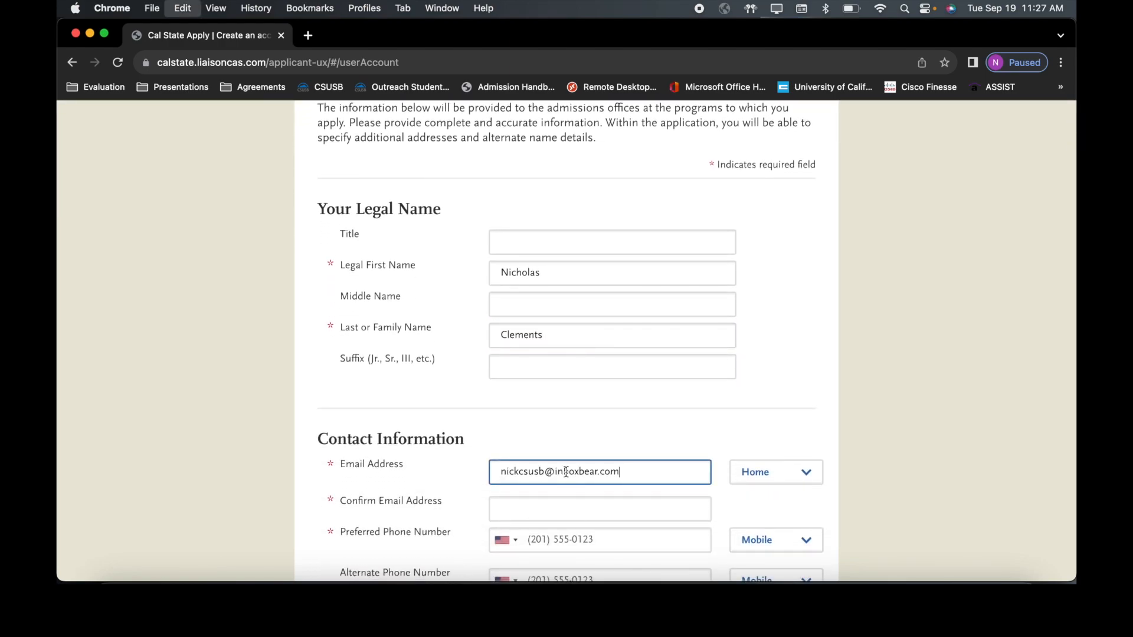
click(565, 505)
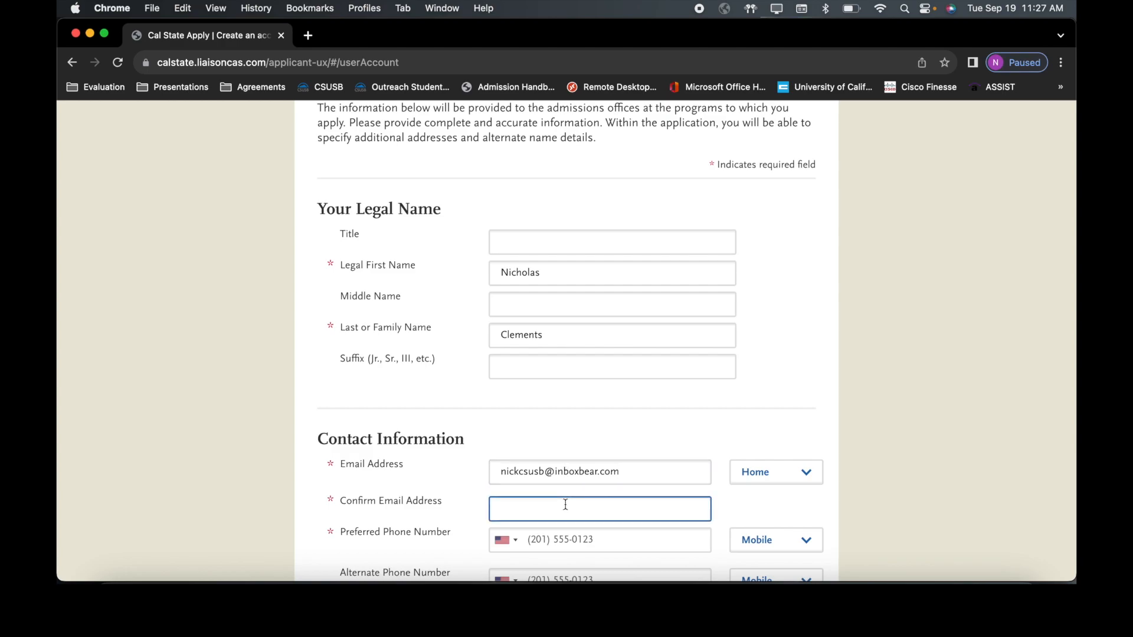
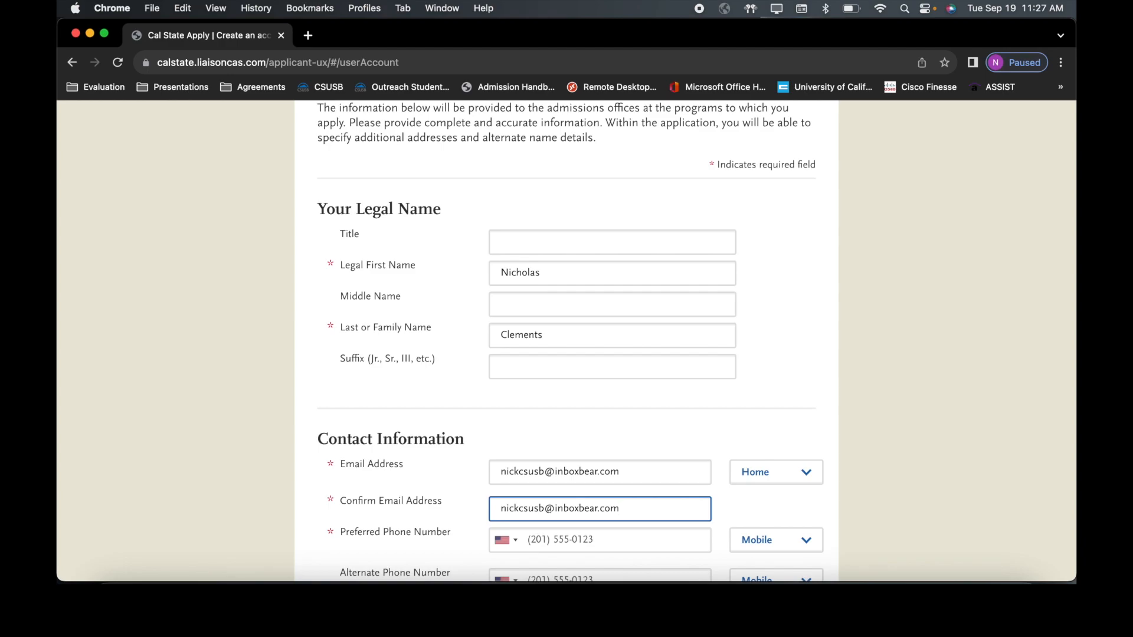
click(544, 542)
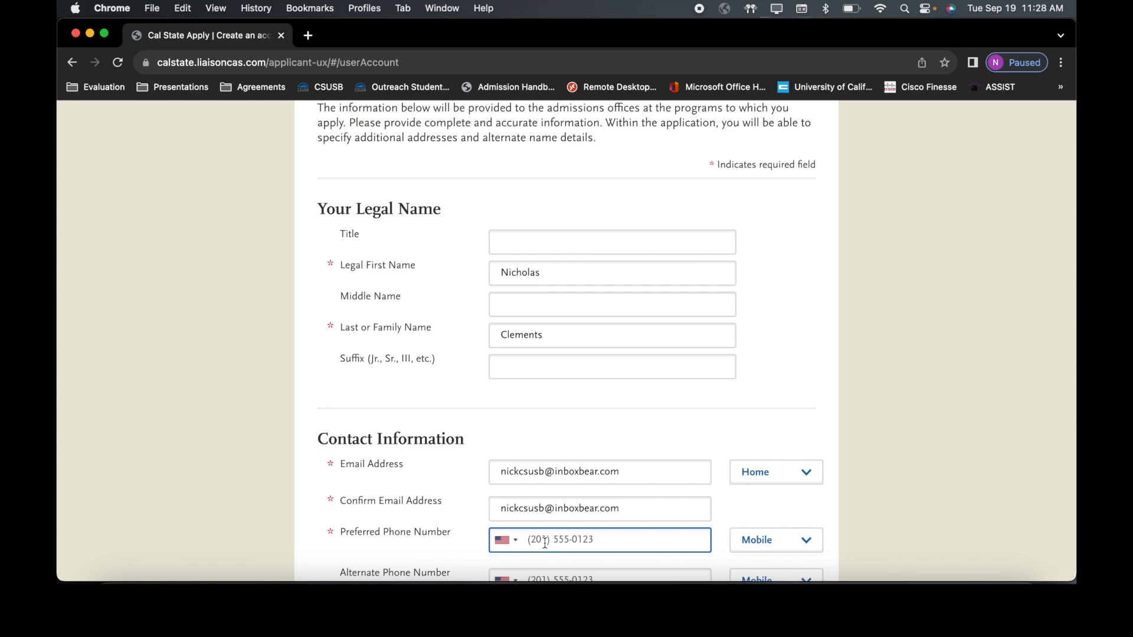
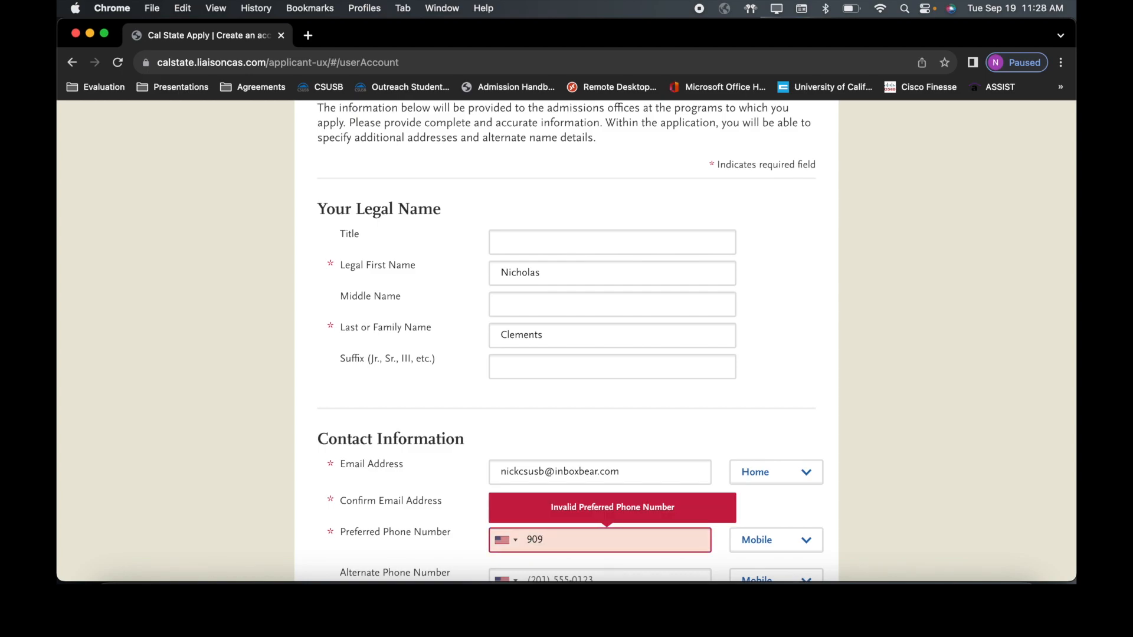
scroll(566, 341, down, 3)
scroll(566, 341, down, 3)
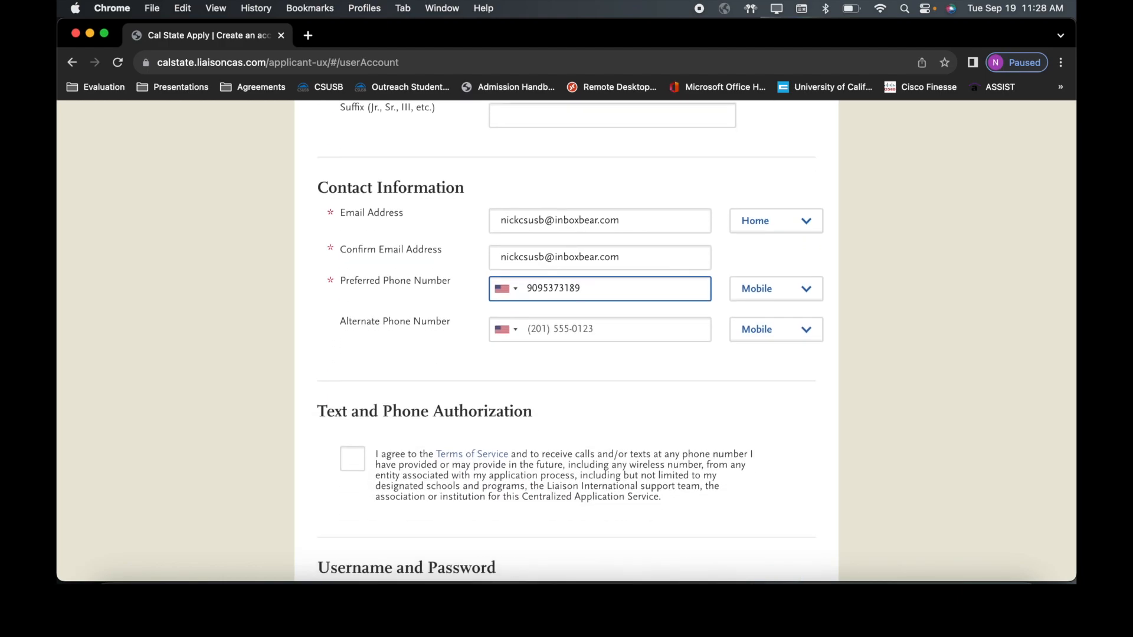
Step: Agree to the calls/texts consent and enter a username for the account
click(357, 465)
scroll(359, 467, down, 6)
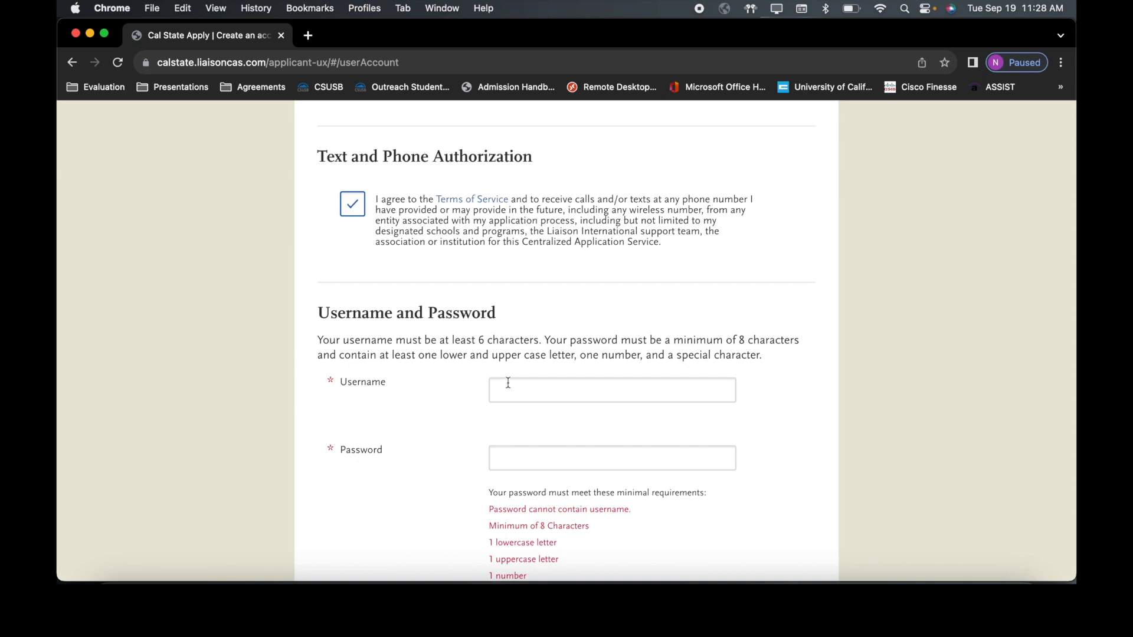
click(525, 383)
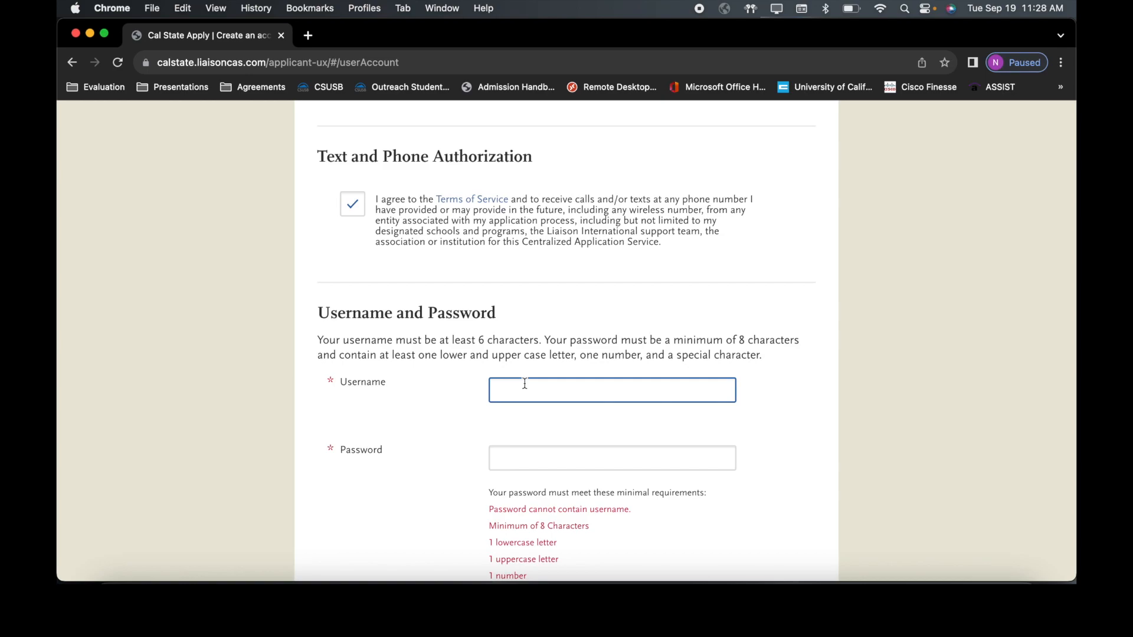
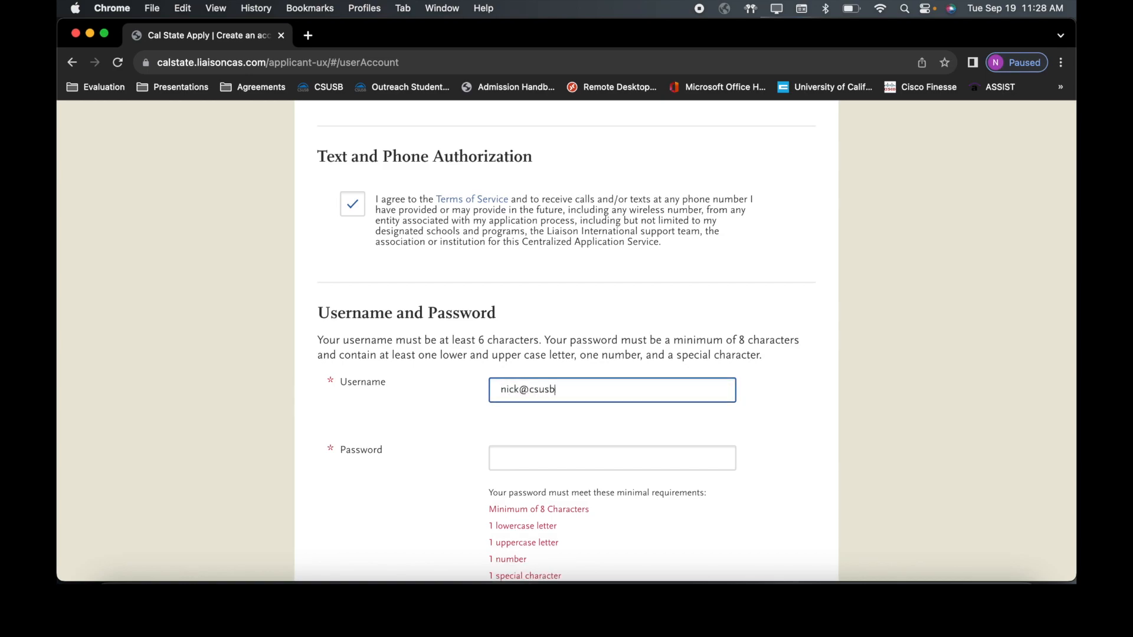
Step: Enter an account password, replacing it with one that meets every listed requirement
click(519, 457)
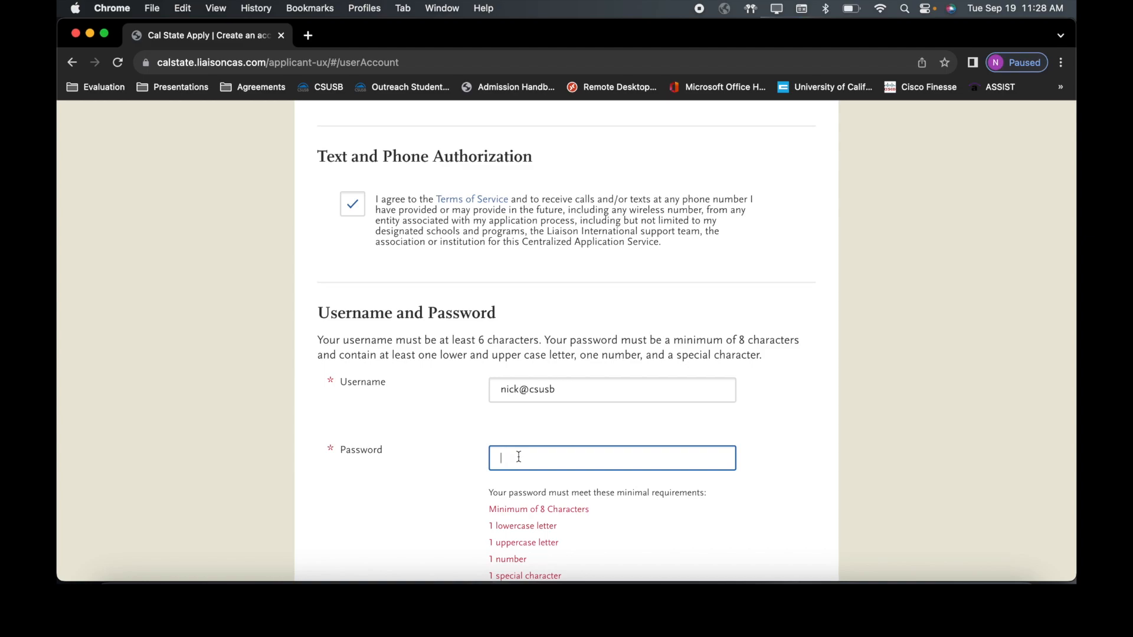
text(•••••)
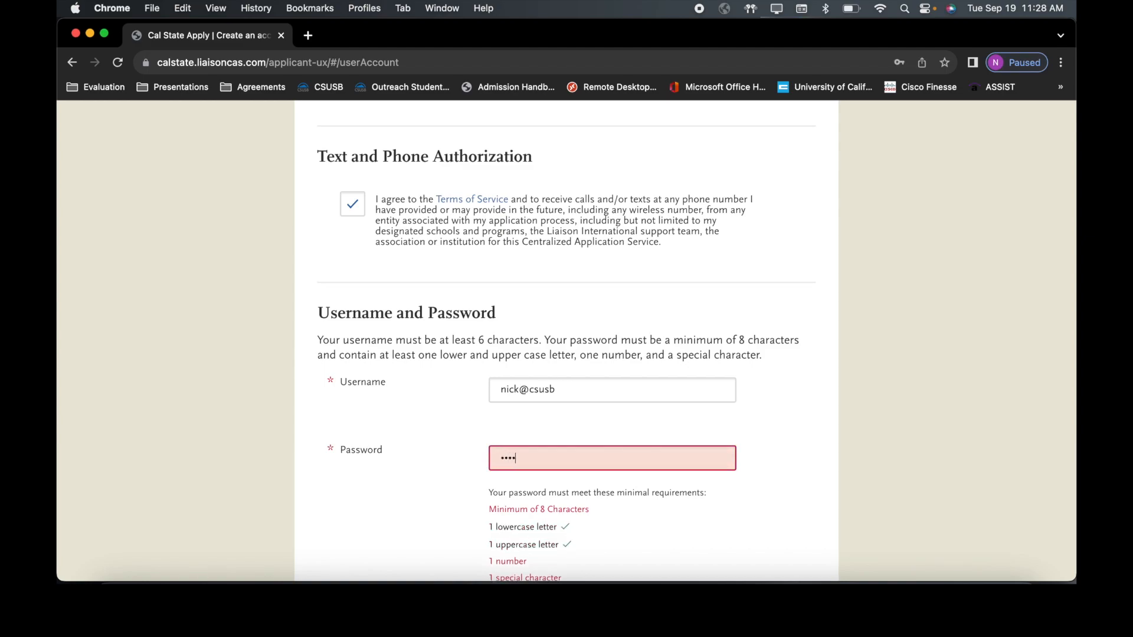
text(•••••)
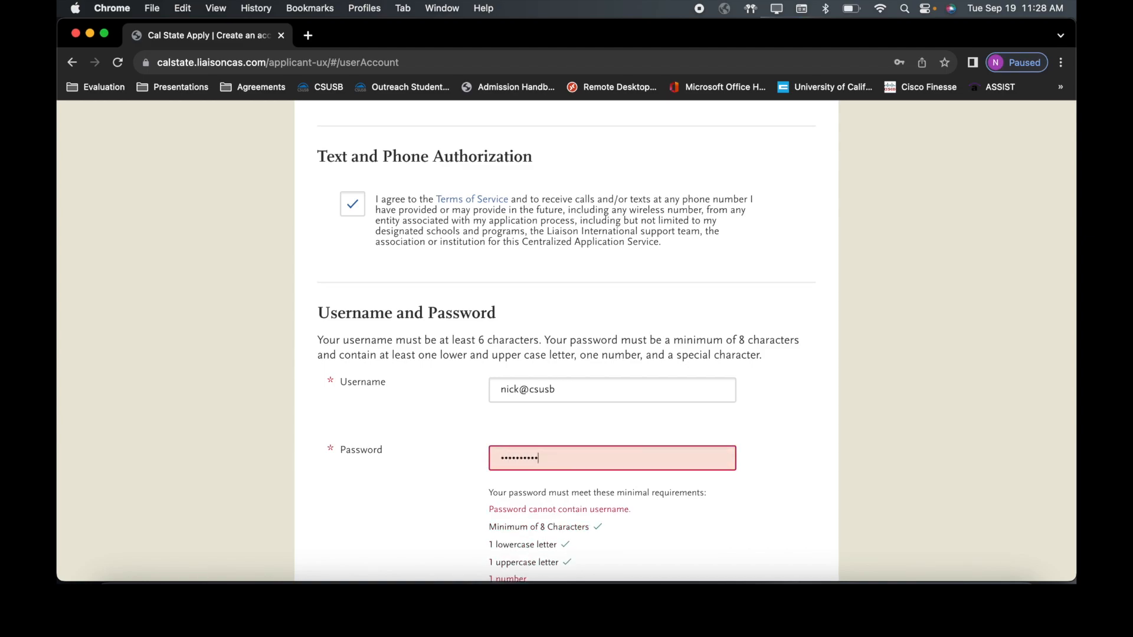
text(•)
scroll(519, 452, down, 3)
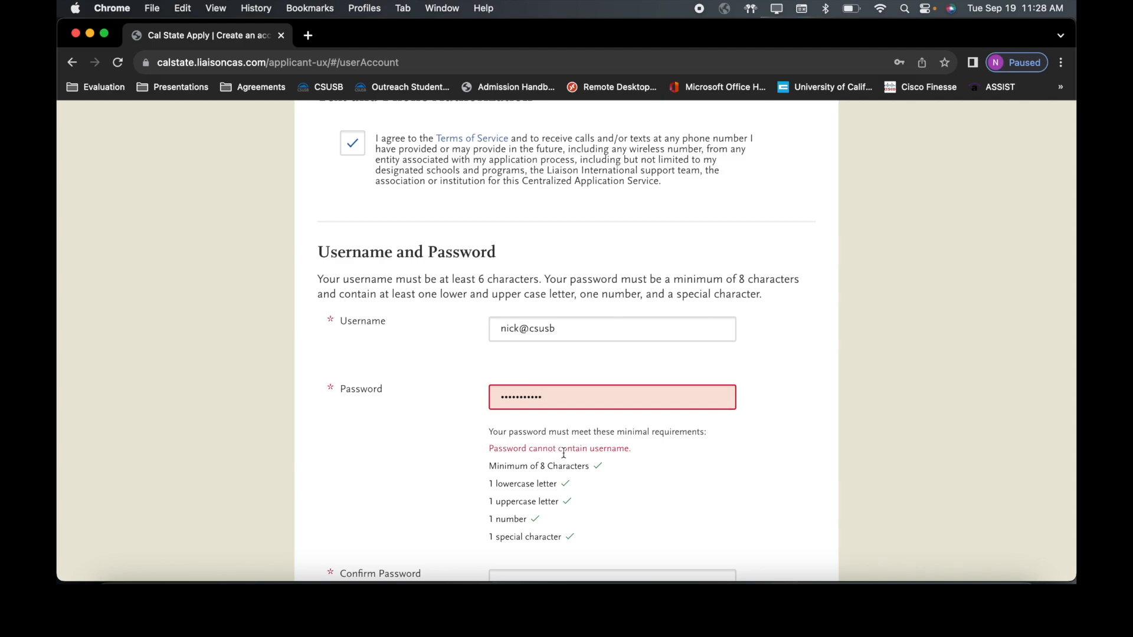
double_click(599, 401)
text(•••••)
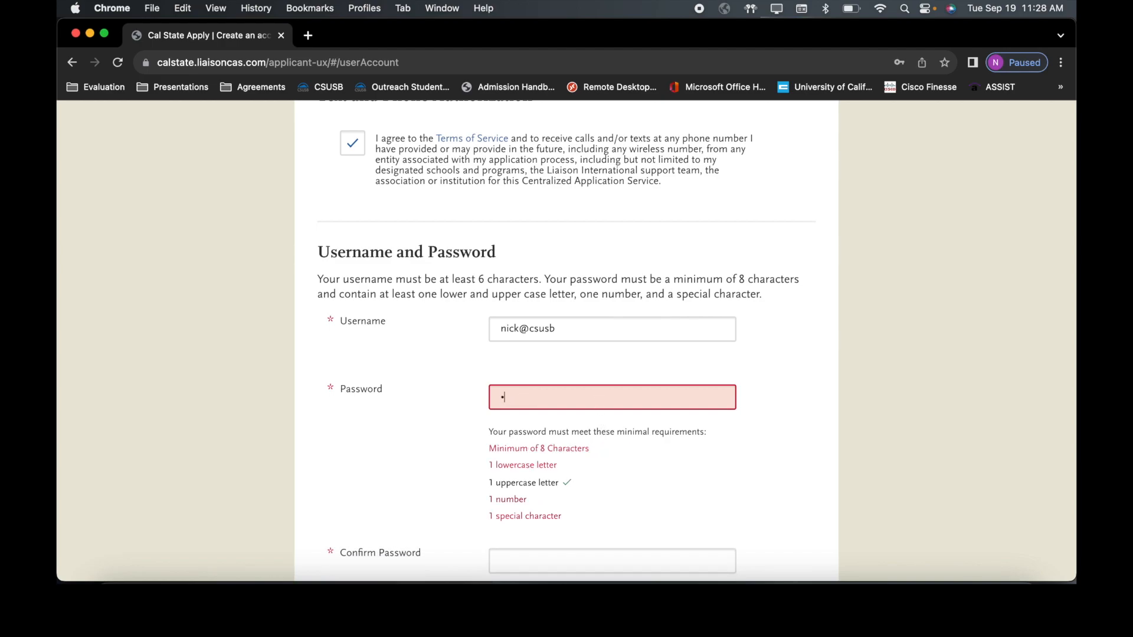
text(••••)
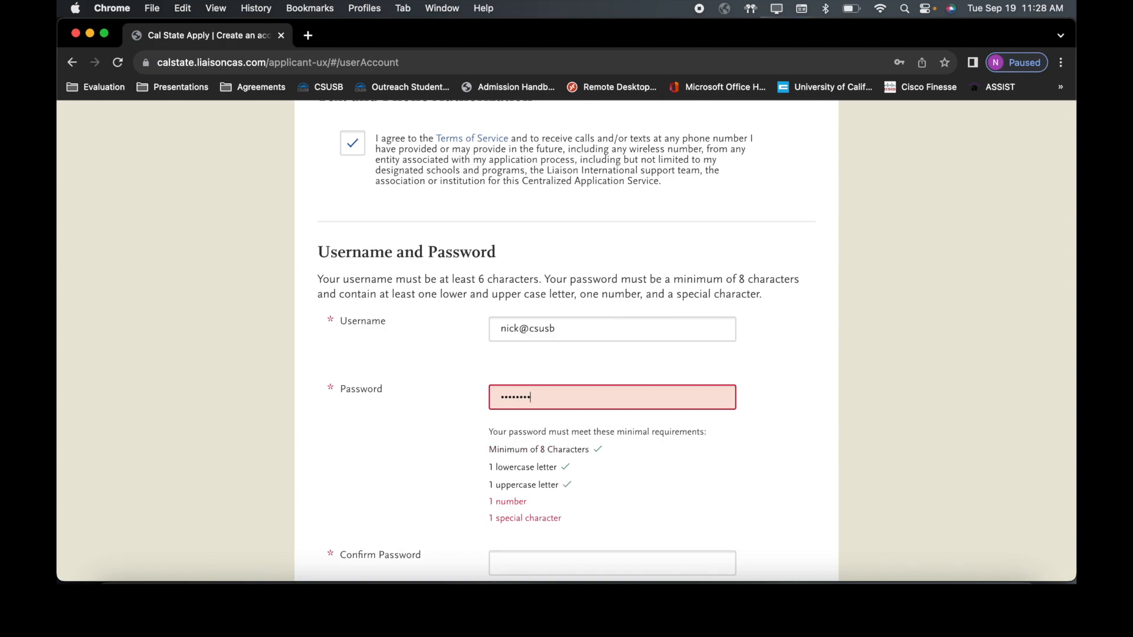
text(•••)
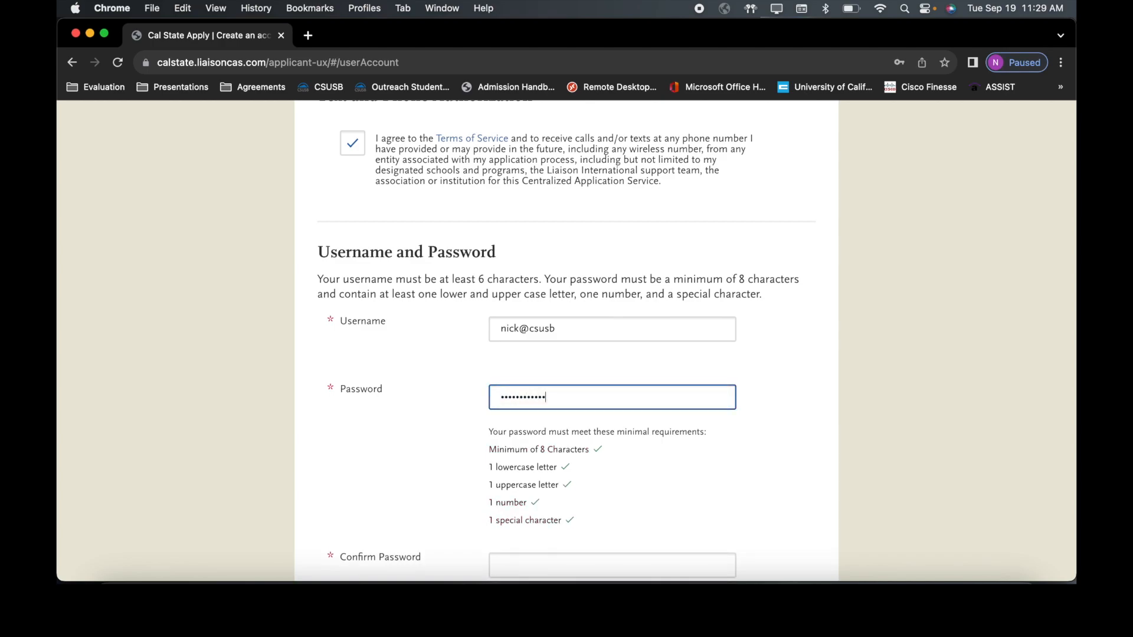
scroll(594, 443, down, 3)
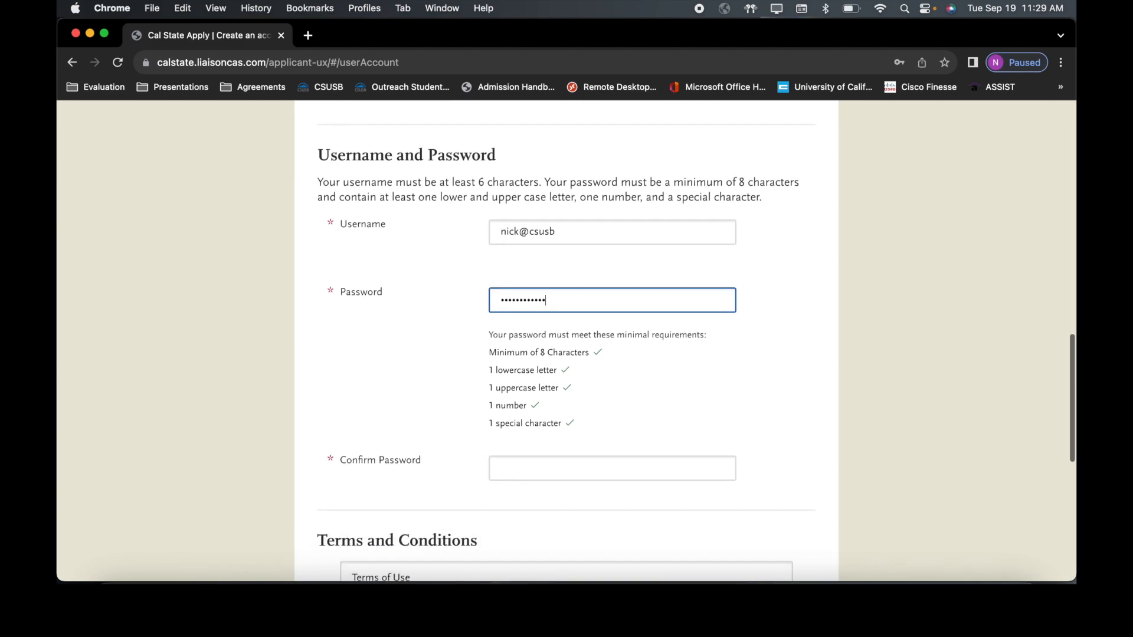
Step: Re-enter the account password in the Confirm Password field
click(590, 463)
text(•••)
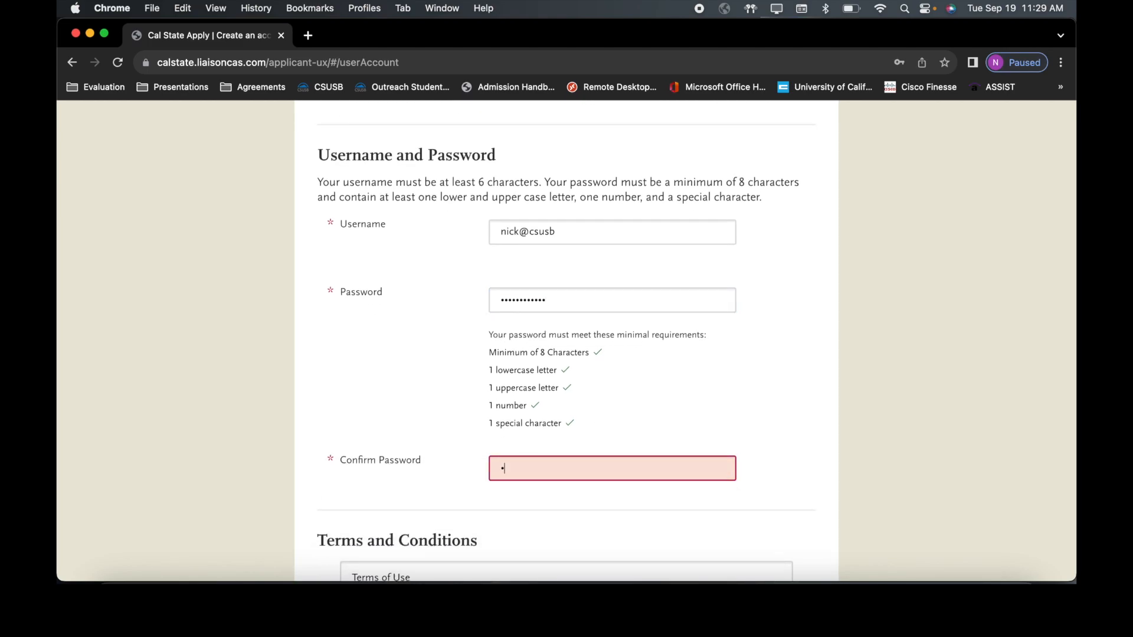
text(•••••••••)
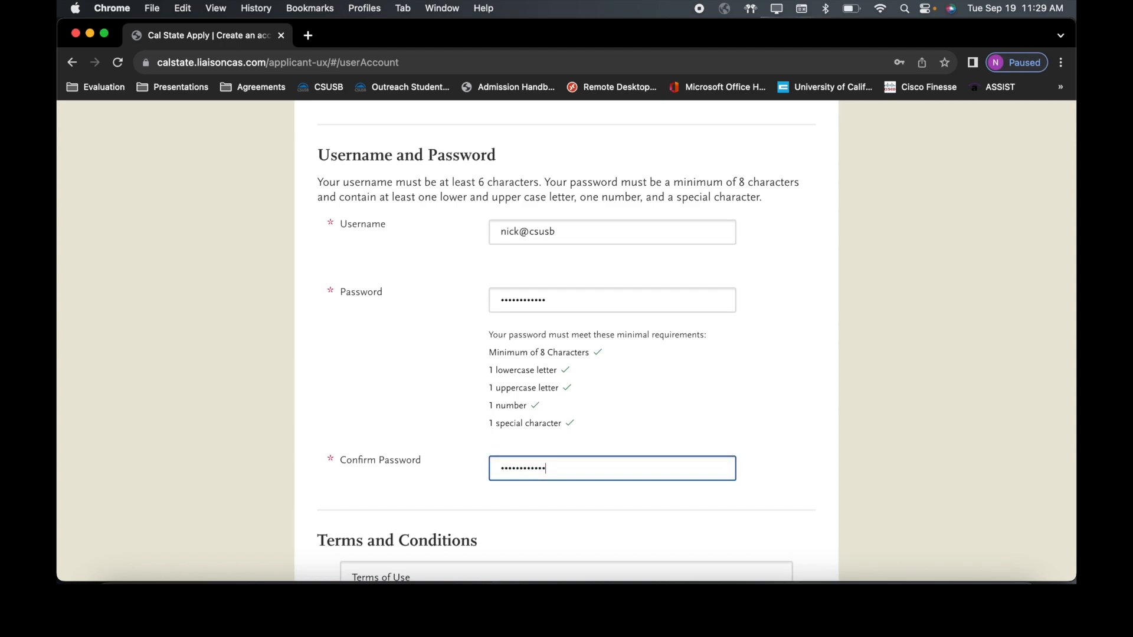
scroll(566, 342, down, 4)
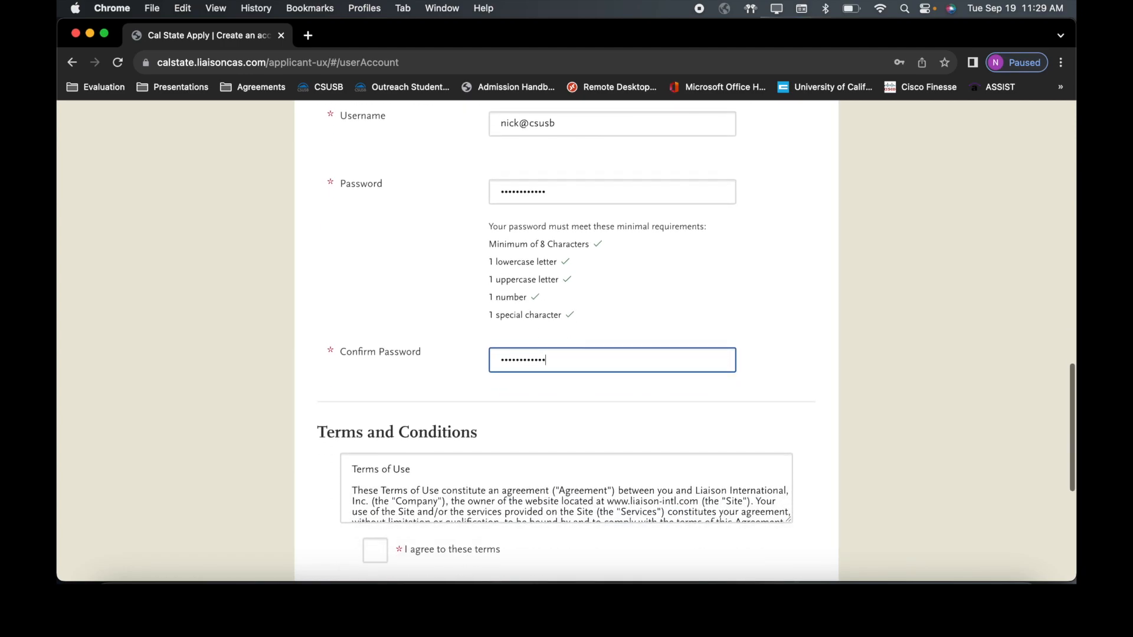
scroll(567, 490, down, 2)
scroll(590, 428, down, 3)
Step: Accept the terms of use, answer No to EU data protection, and create the account
click(380, 465)
scroll(379, 463, down, 4)
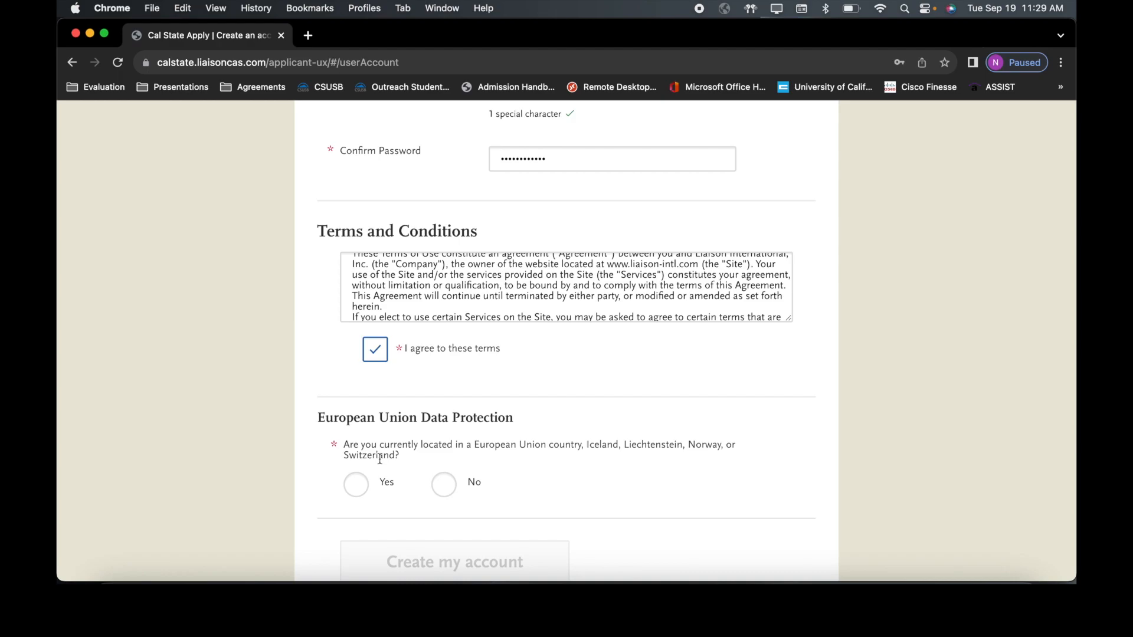
click(444, 485)
scroll(444, 484, down, 2)
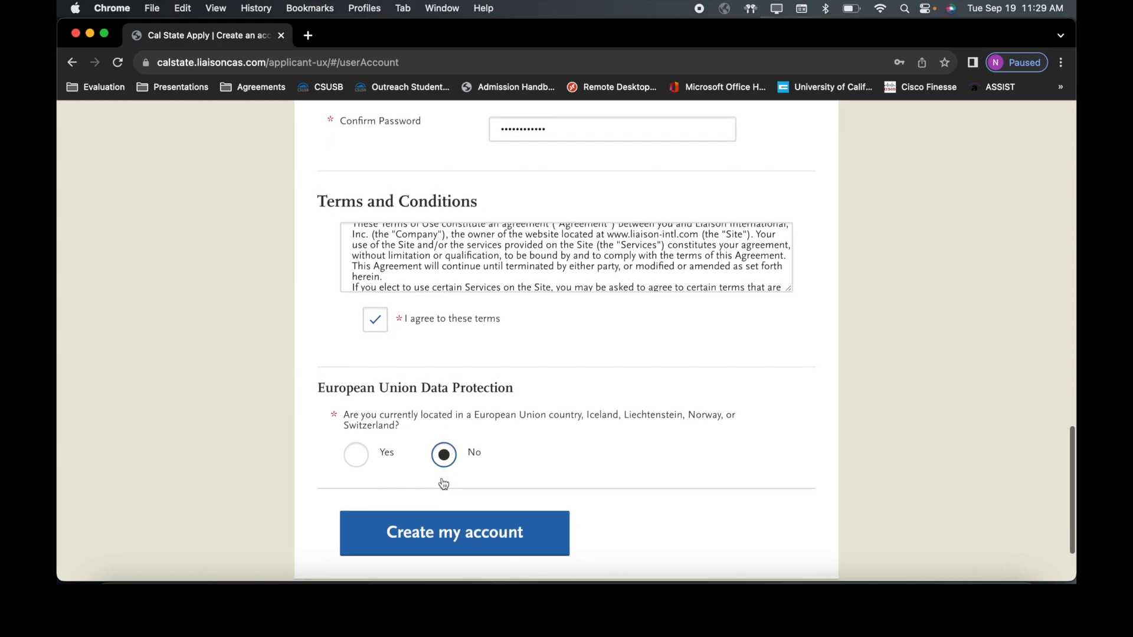
click(442, 504)
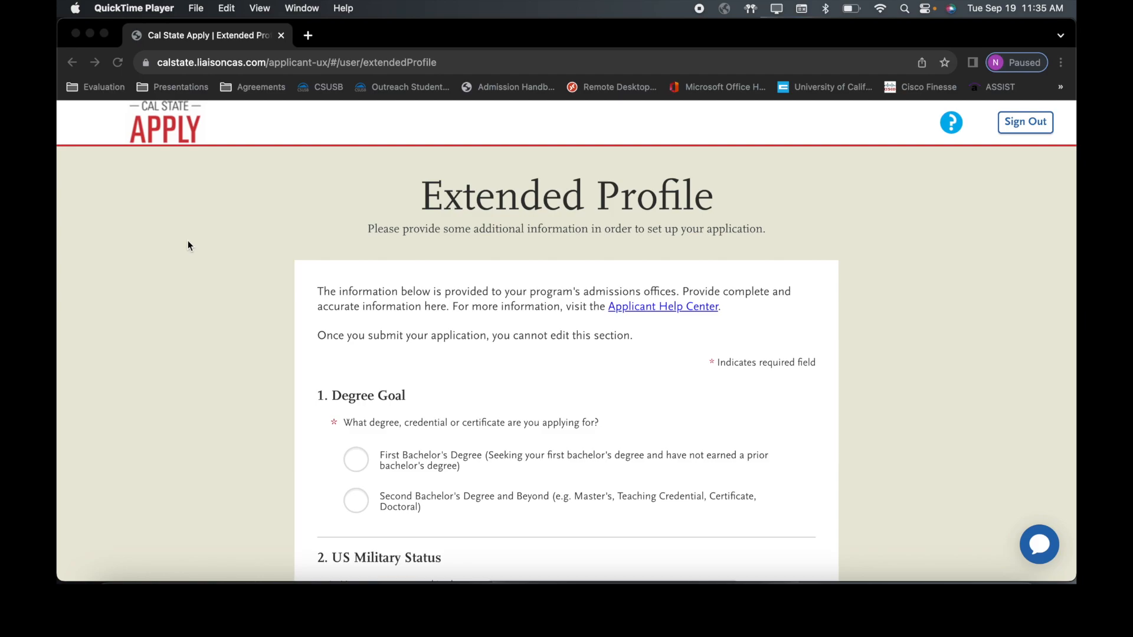
Step: Set degree goal to First Bachelor's Degree and status to Graduating High School Senior
click(358, 462)
click(358, 460)
scroll(357, 459, down, 1)
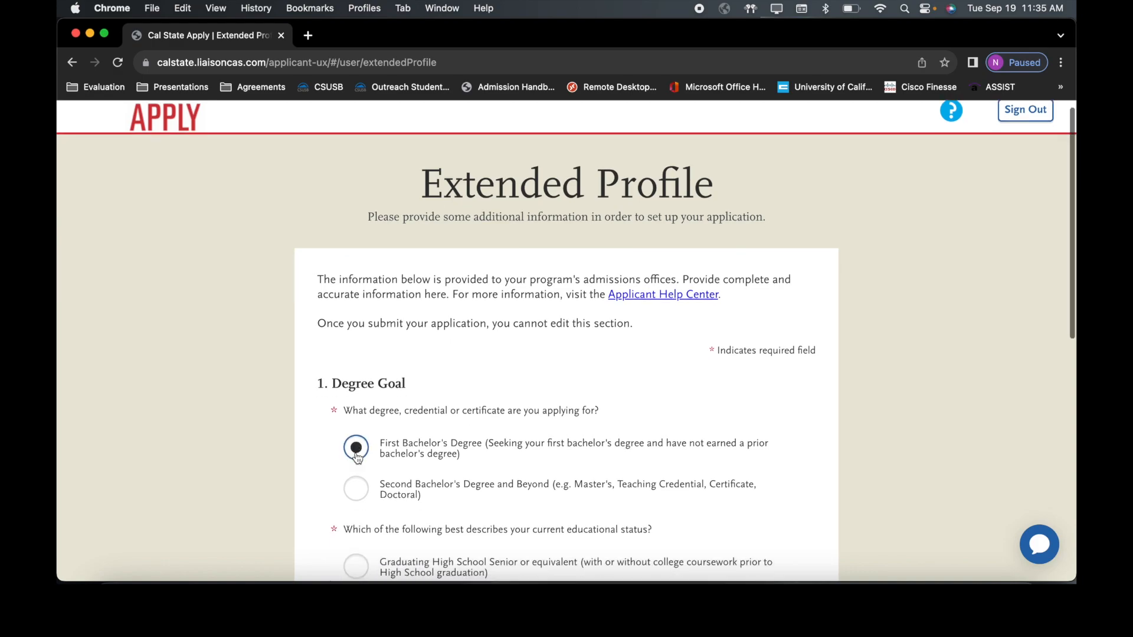
scroll(356, 457, down, 2)
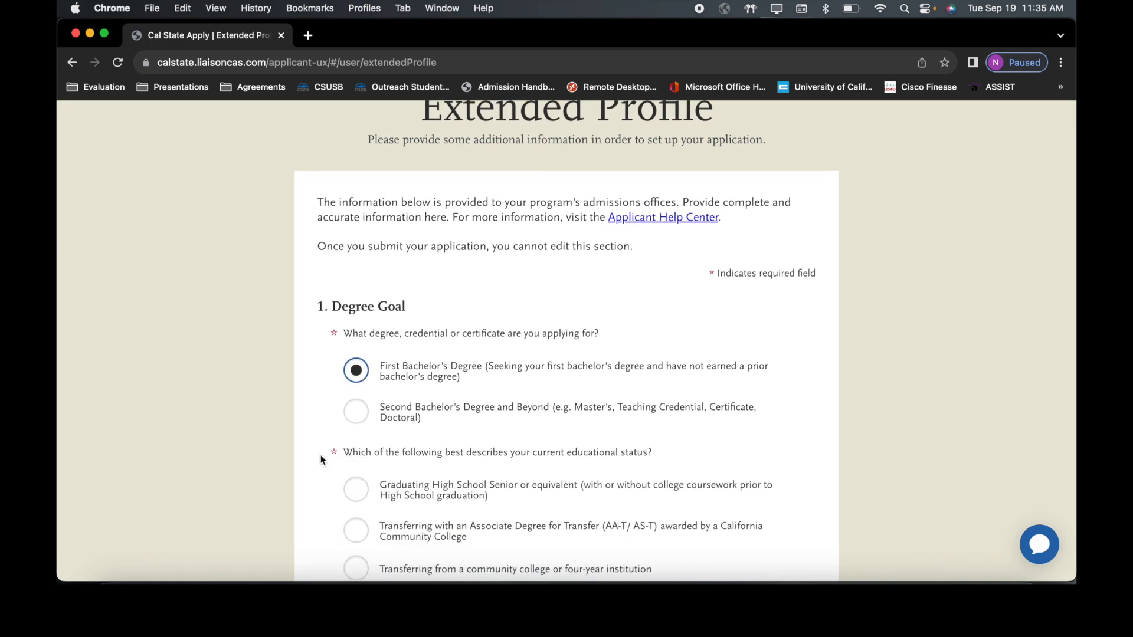
scroll(321, 456, down, 1)
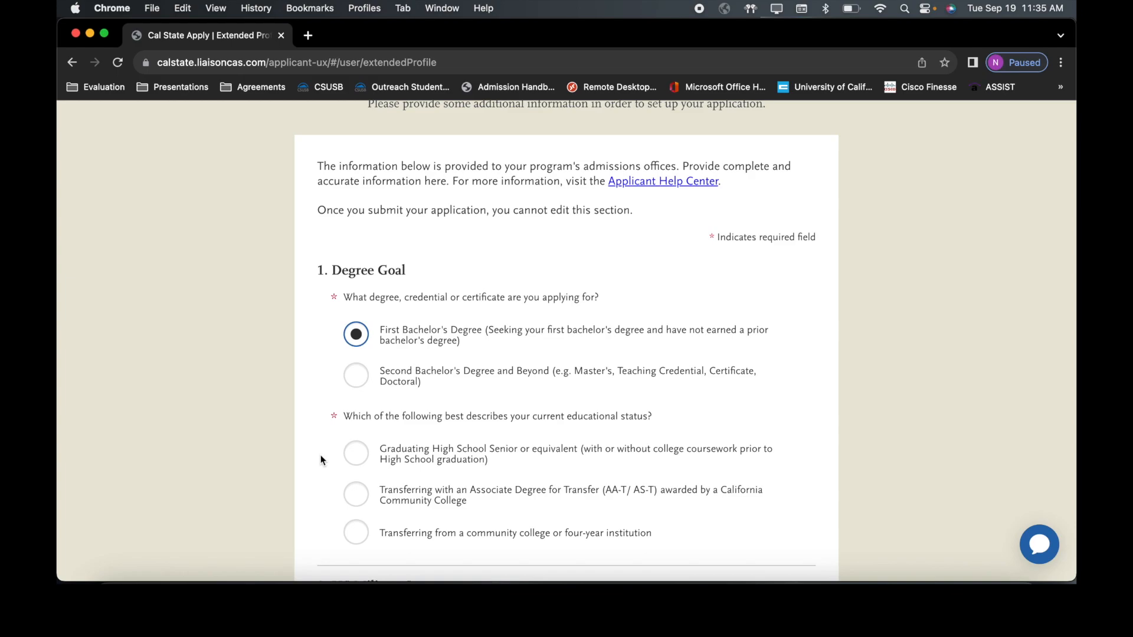
click(356, 461)
Step: Answer Yes to having earned college credits and expand the US Military Status choices
scroll(355, 461, down, 3)
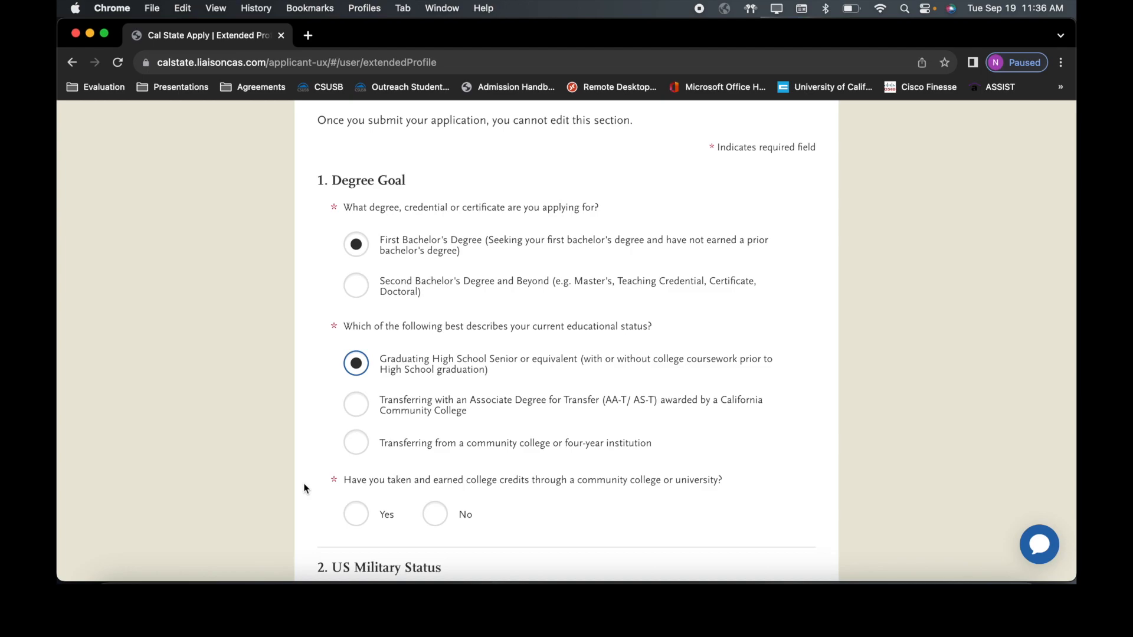
click(358, 514)
scroll(275, 442, down, 4)
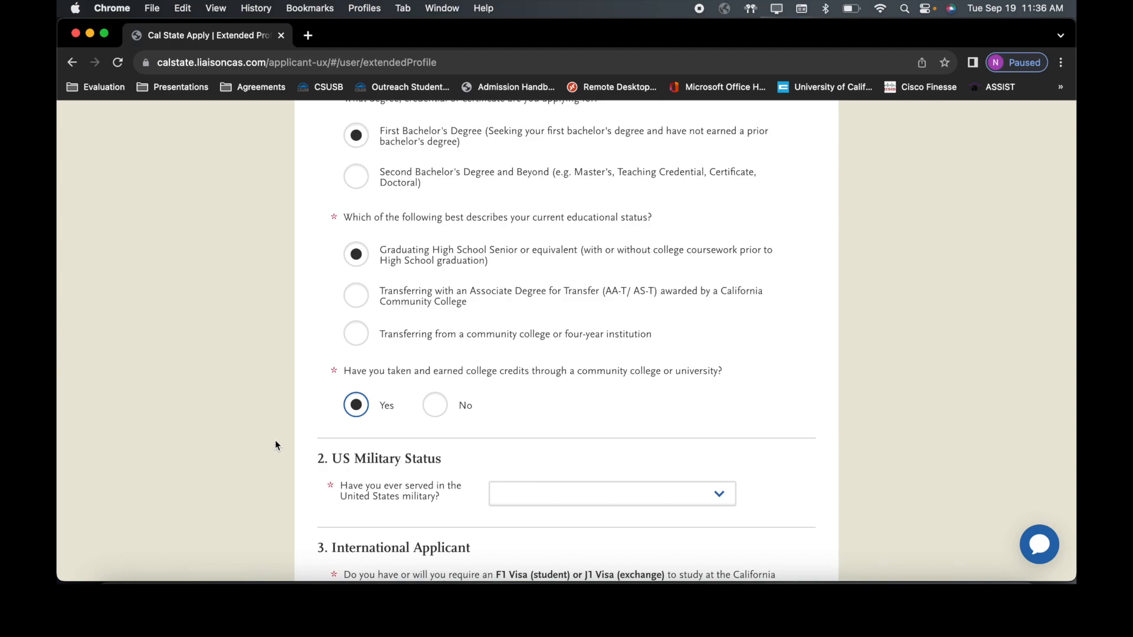
click(526, 493)
scroll(525, 496, down, 1)
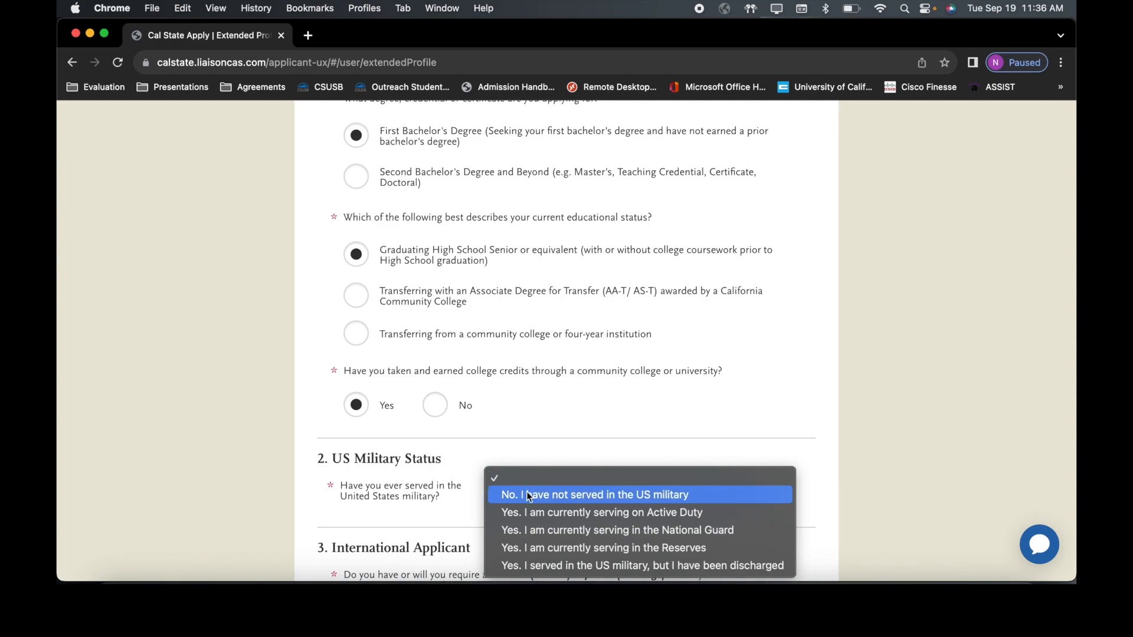
Step: Answer 'No. I have not served' for military status and No to needing an F1/J1 visa
click(528, 494)
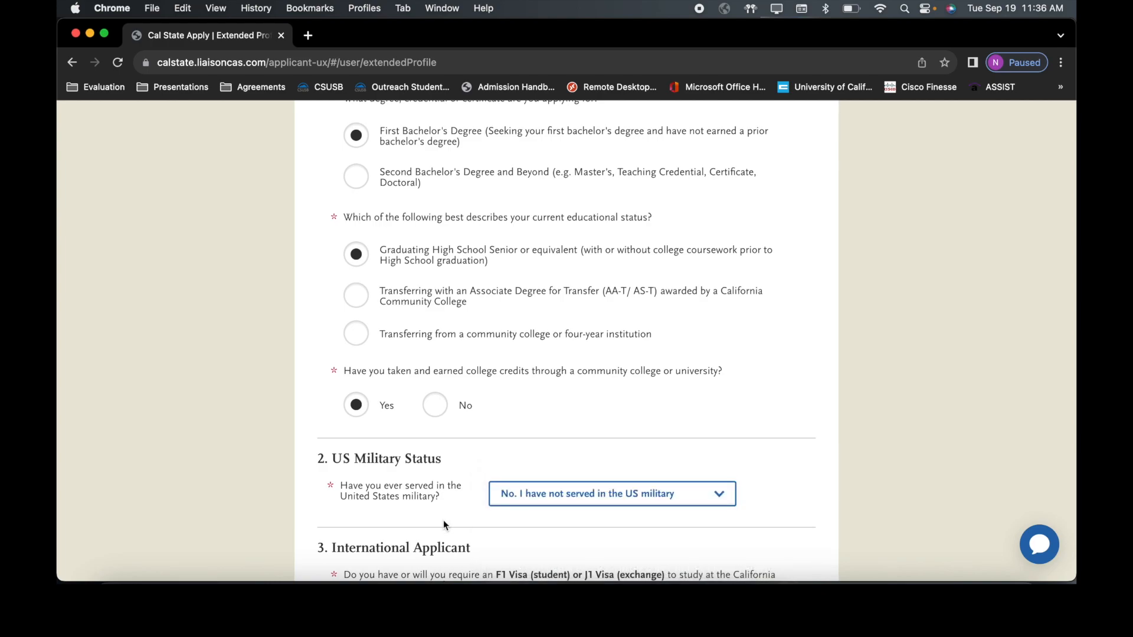
scroll(444, 522, down, 2)
scroll(444, 526, down, 5)
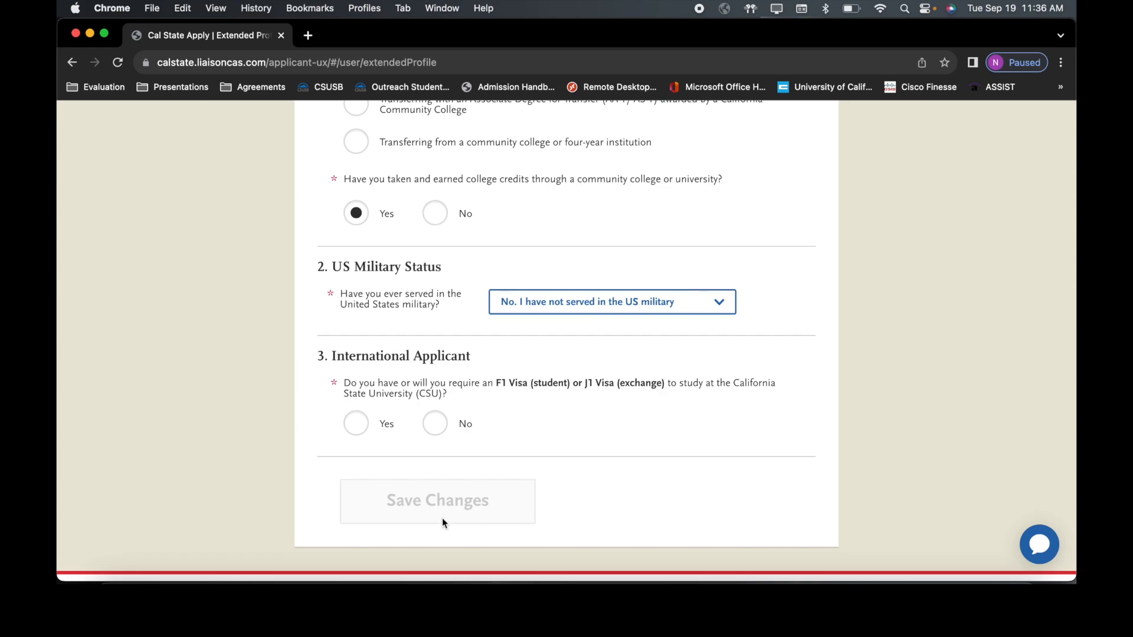
click(361, 422)
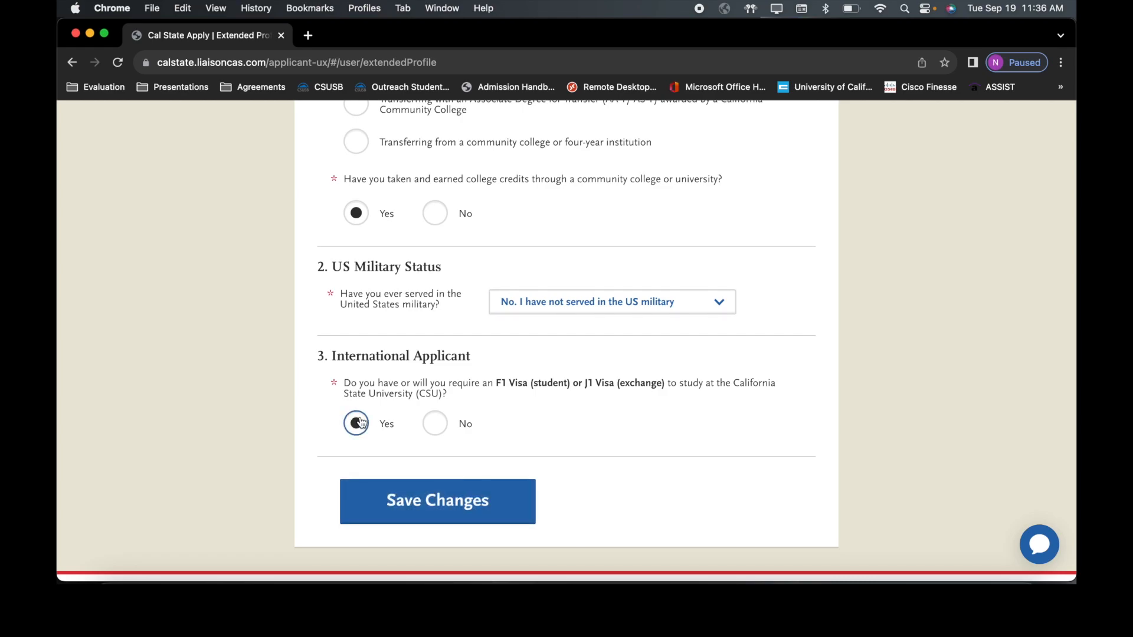
click(437, 424)
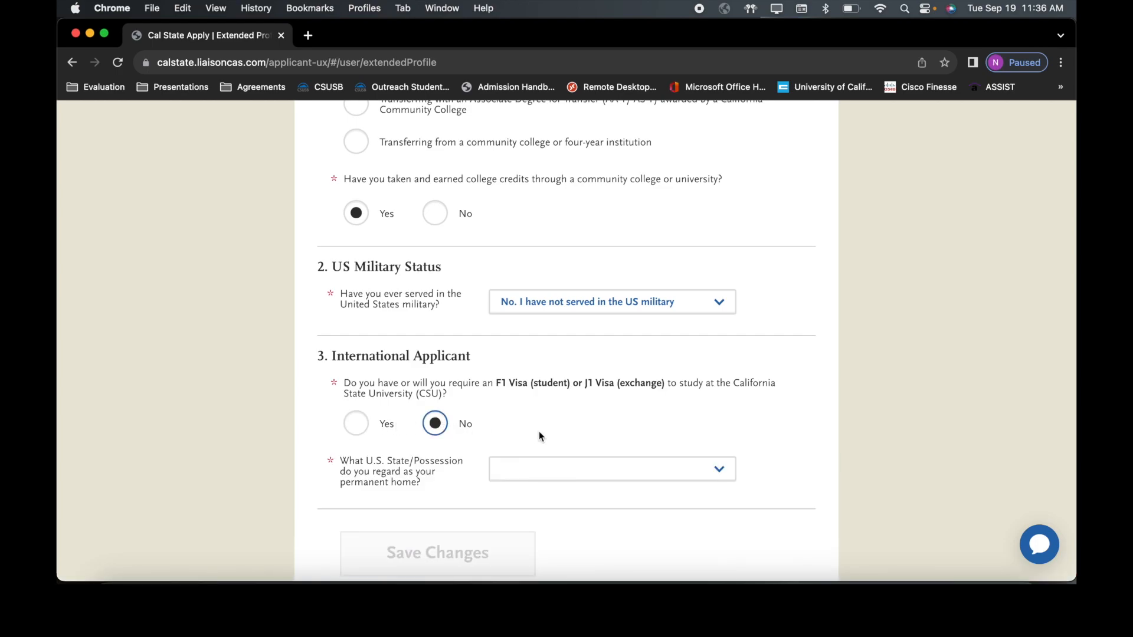
Step: Choose California as the permanent home state and save the Extended Profile
click(576, 478)
scroll(574, 472, down, 5)
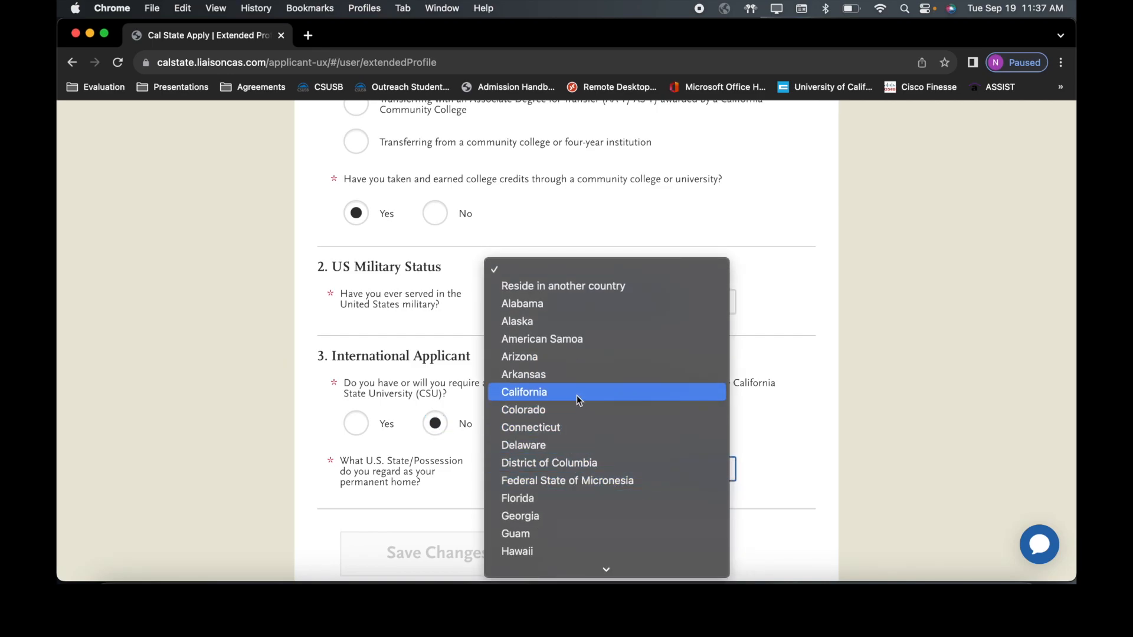
click(578, 395)
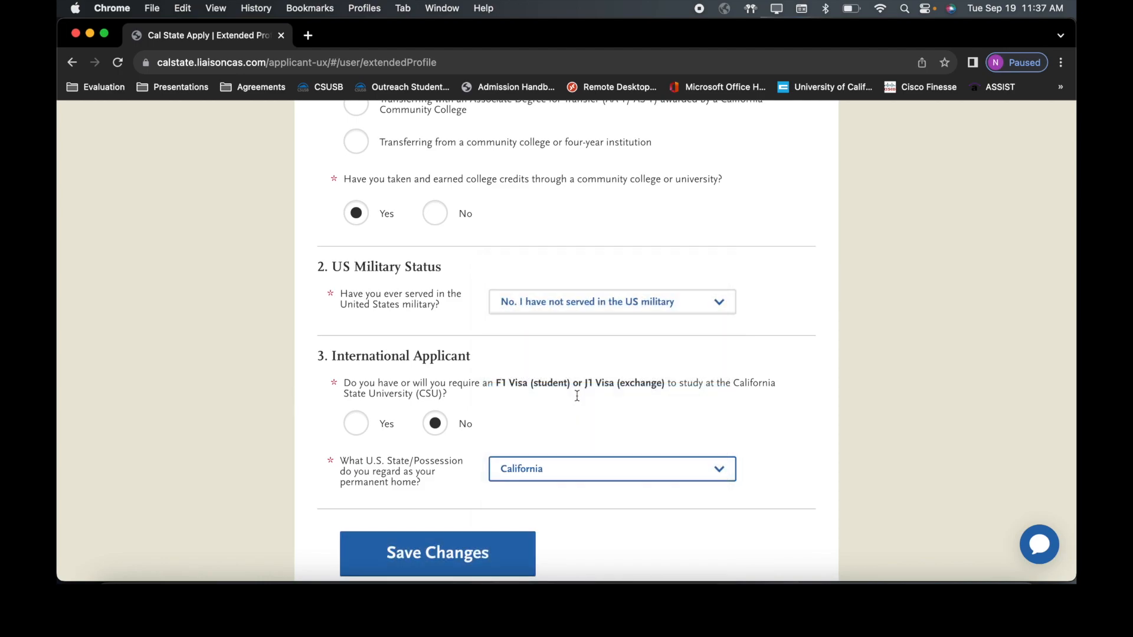
scroll(426, 498, down, 2)
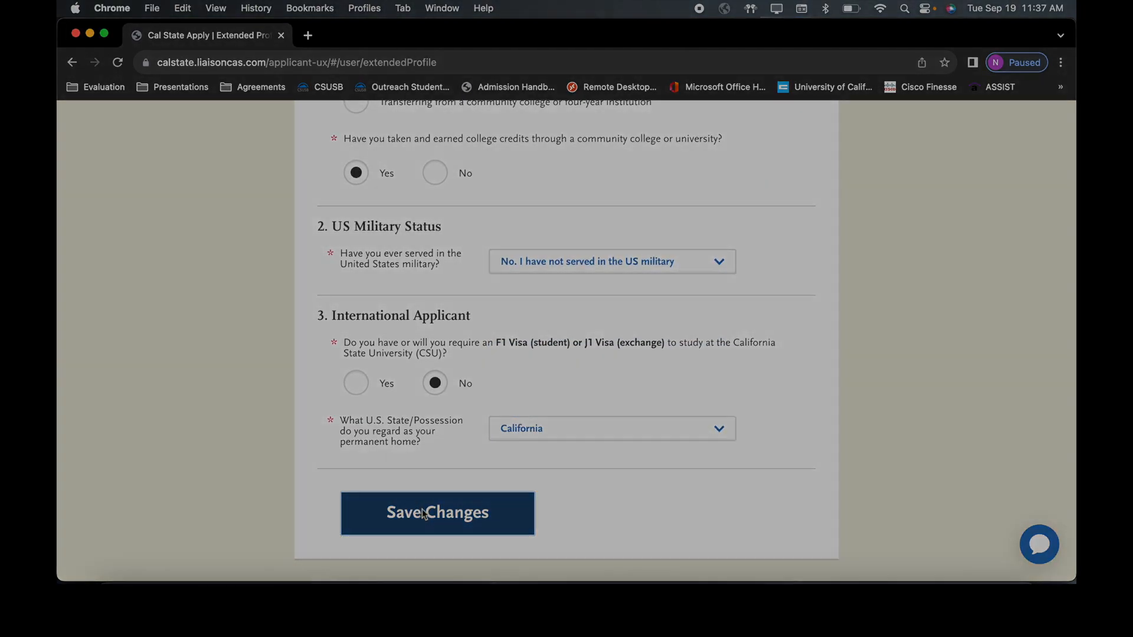
click(423, 514)
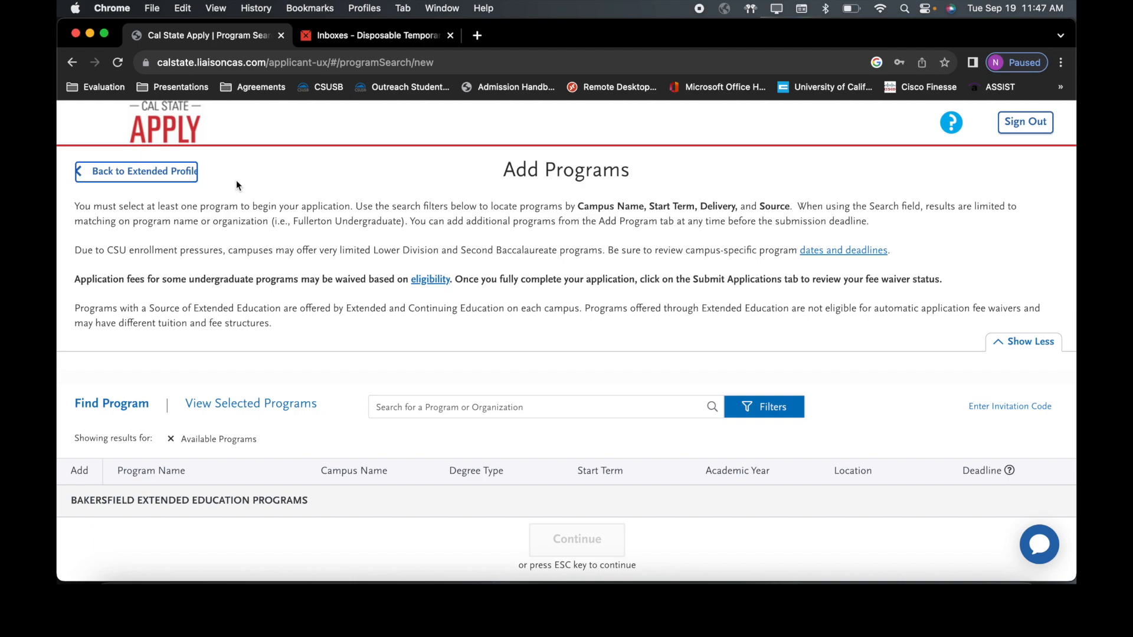
Step: Filter programs by the CSU San Bernardino campus, add BA Administration - Entrepreneurship, and proceed to review
scroll(236, 181, down, 5)
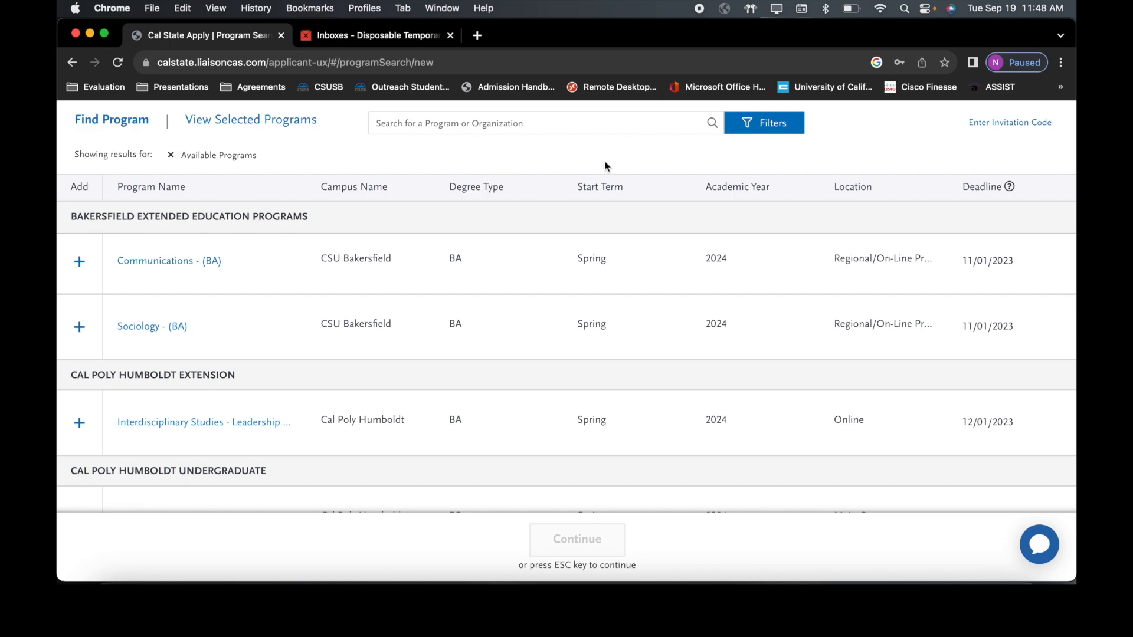
click(742, 125)
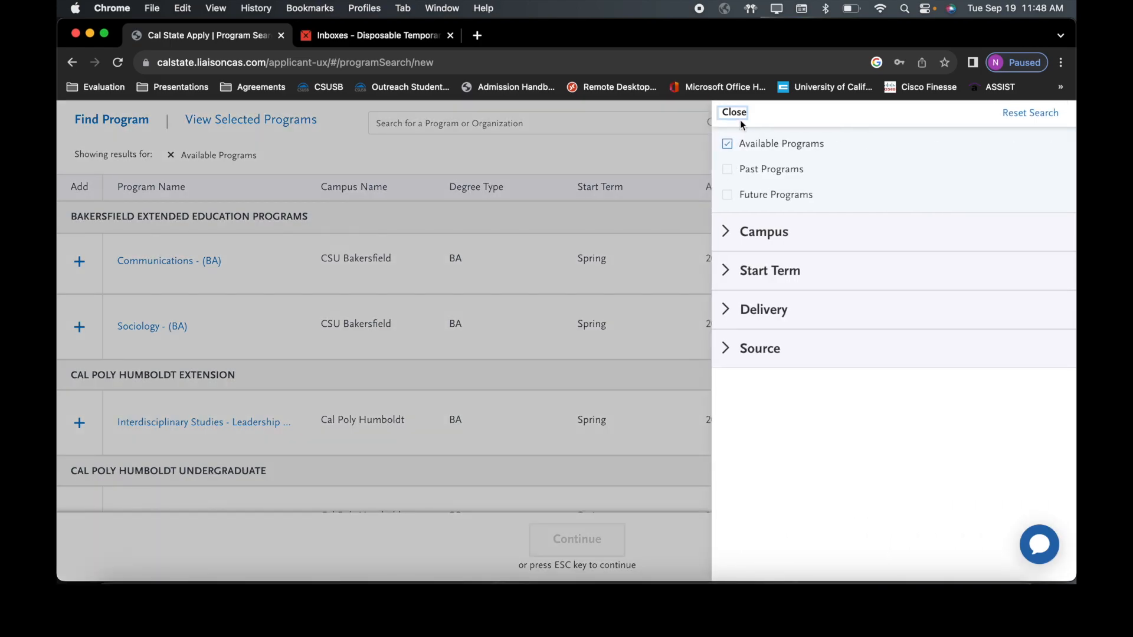
click(738, 238)
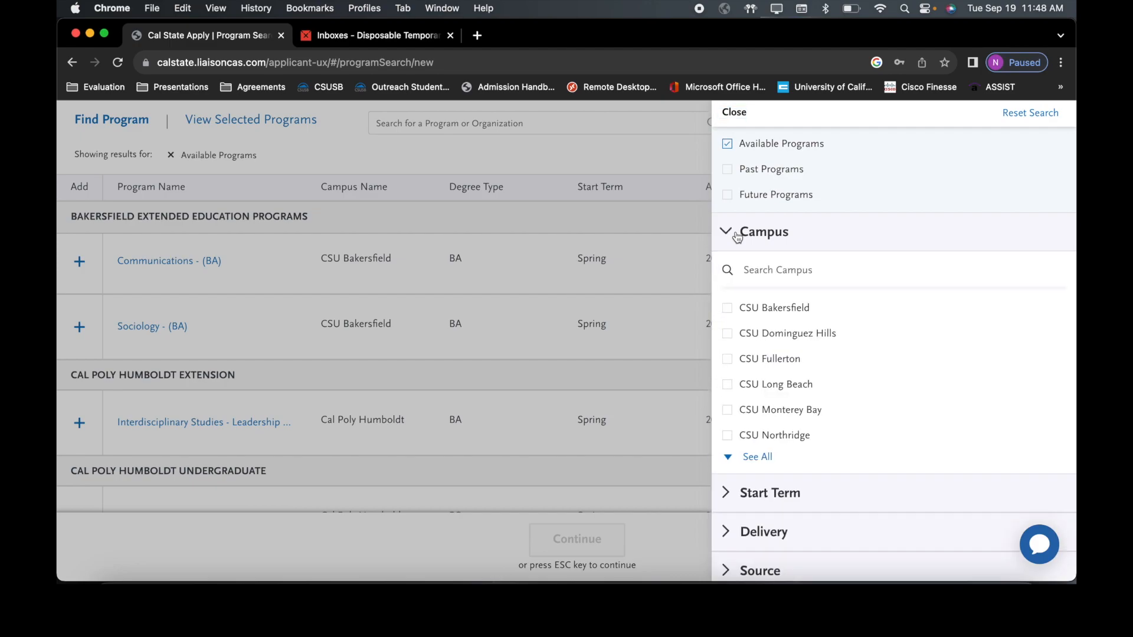
click(746, 459)
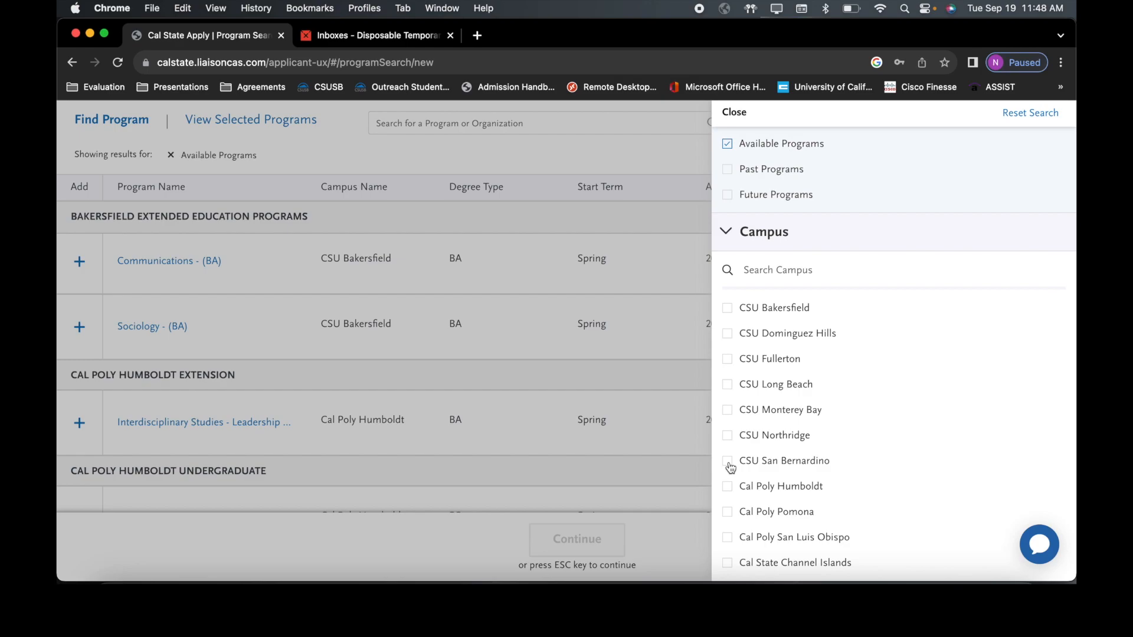
click(728, 463)
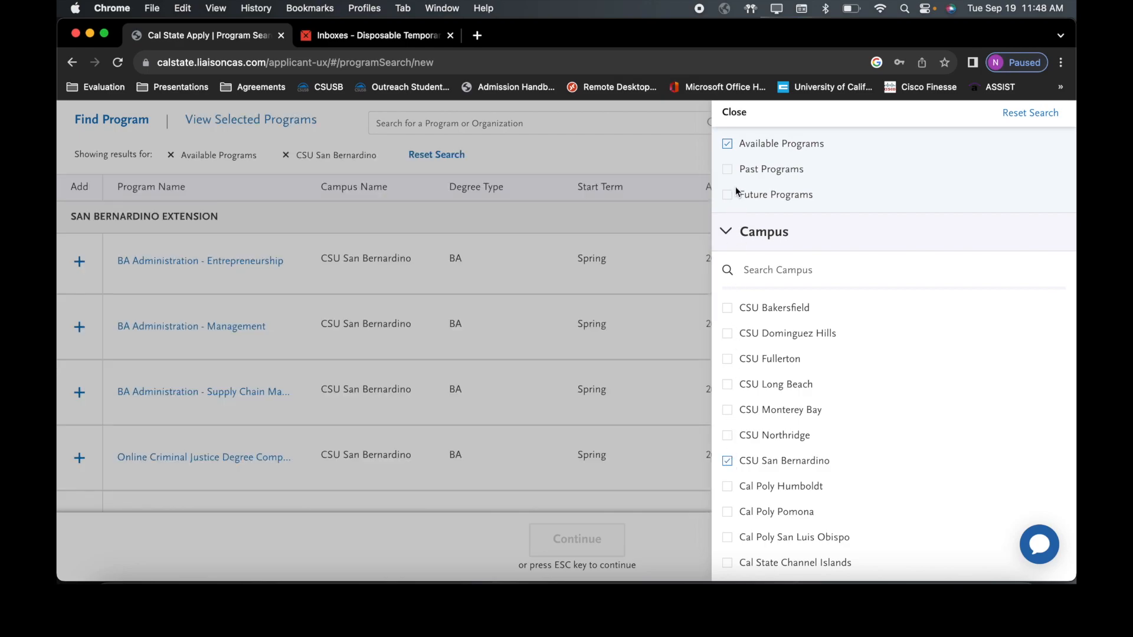
click(731, 110)
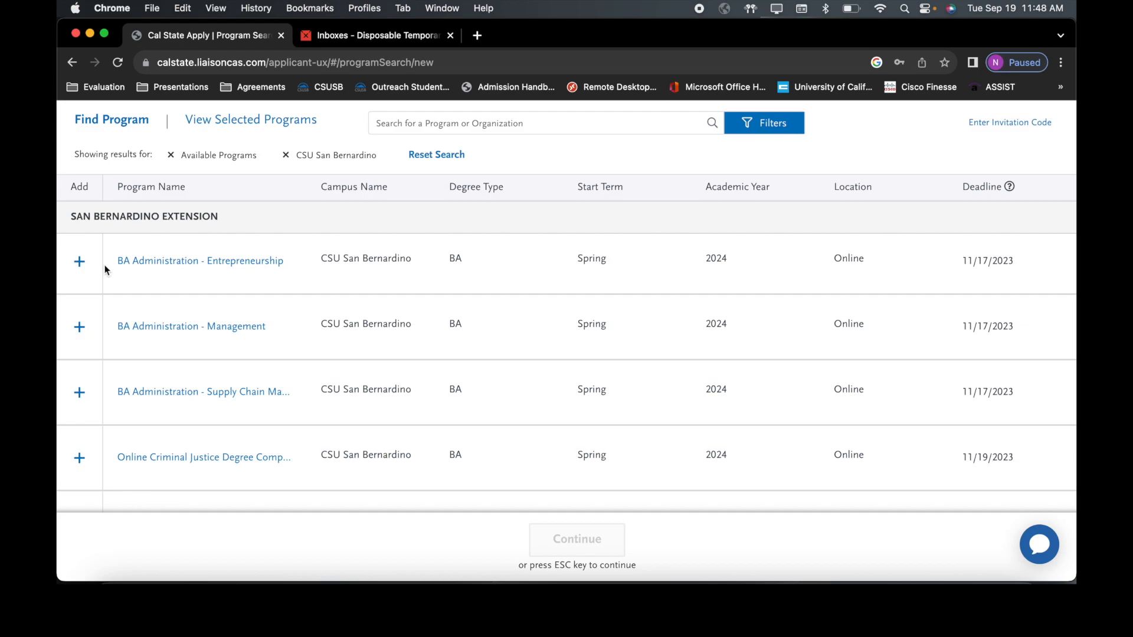
click(78, 263)
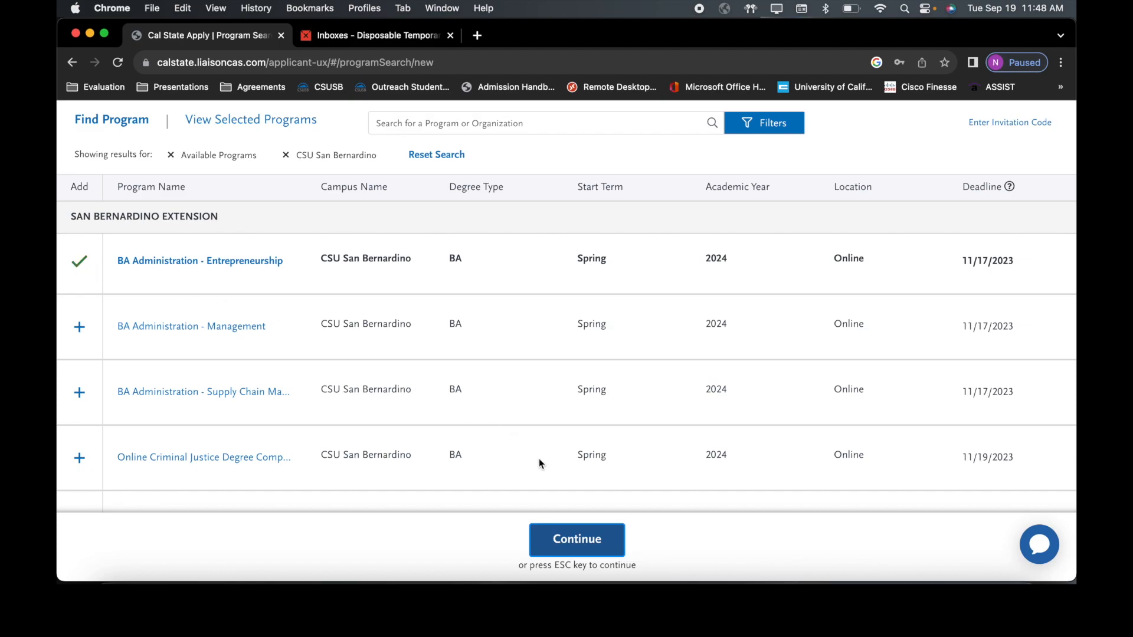
click(567, 540)
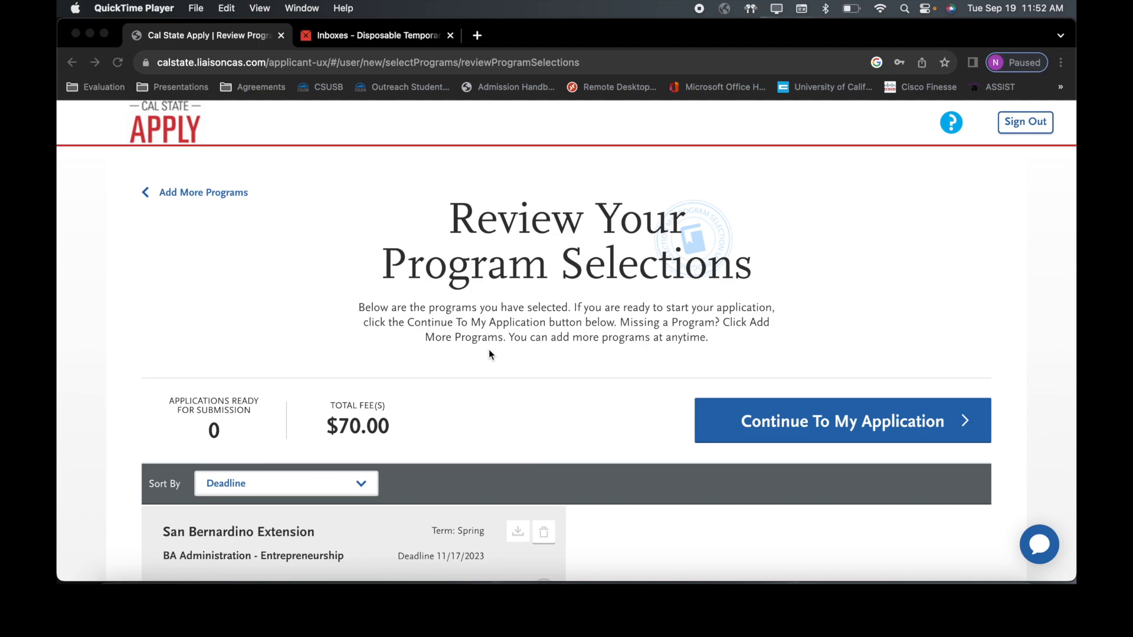
scroll(488, 351, down, 3)
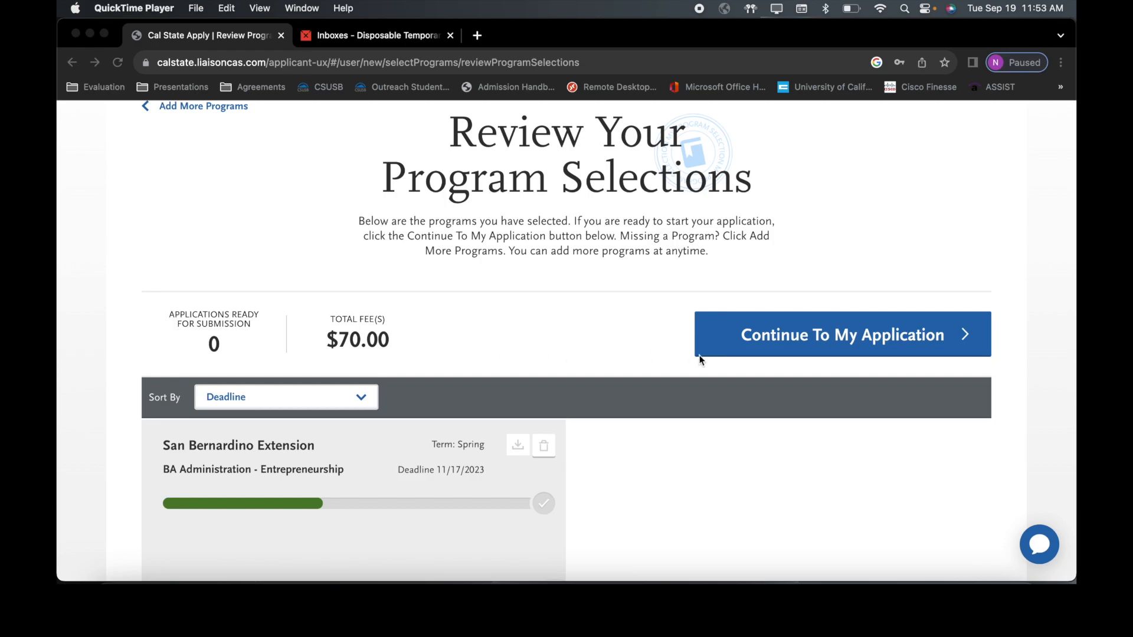
Step: Continue from the program selections to the My Application dashboard and look it over
click(771, 346)
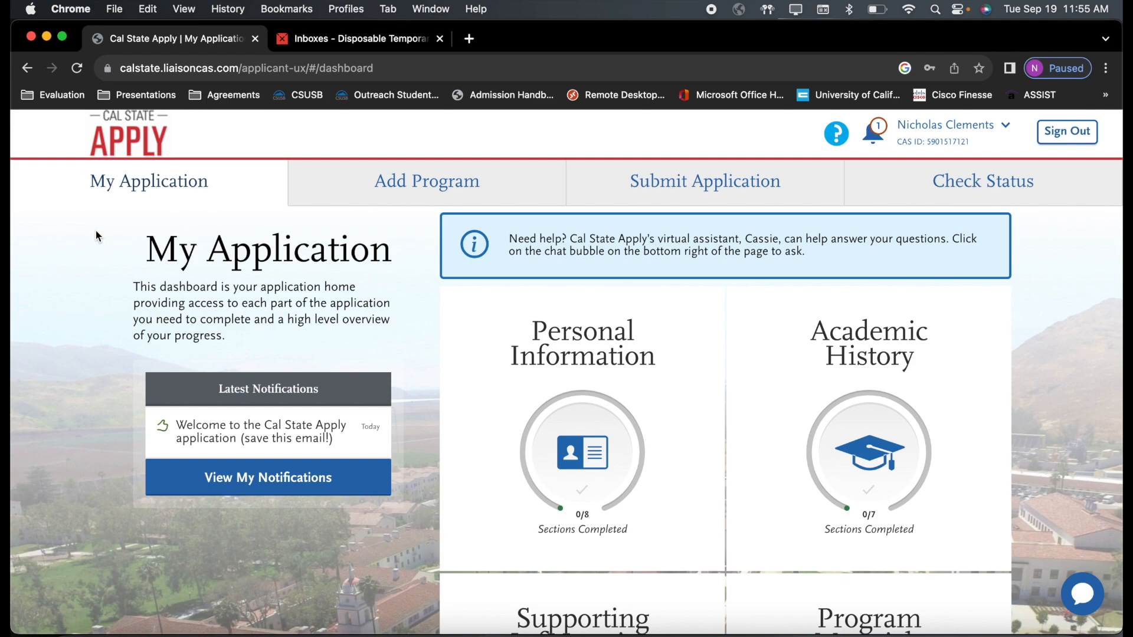
scroll(96, 235, down, 5)
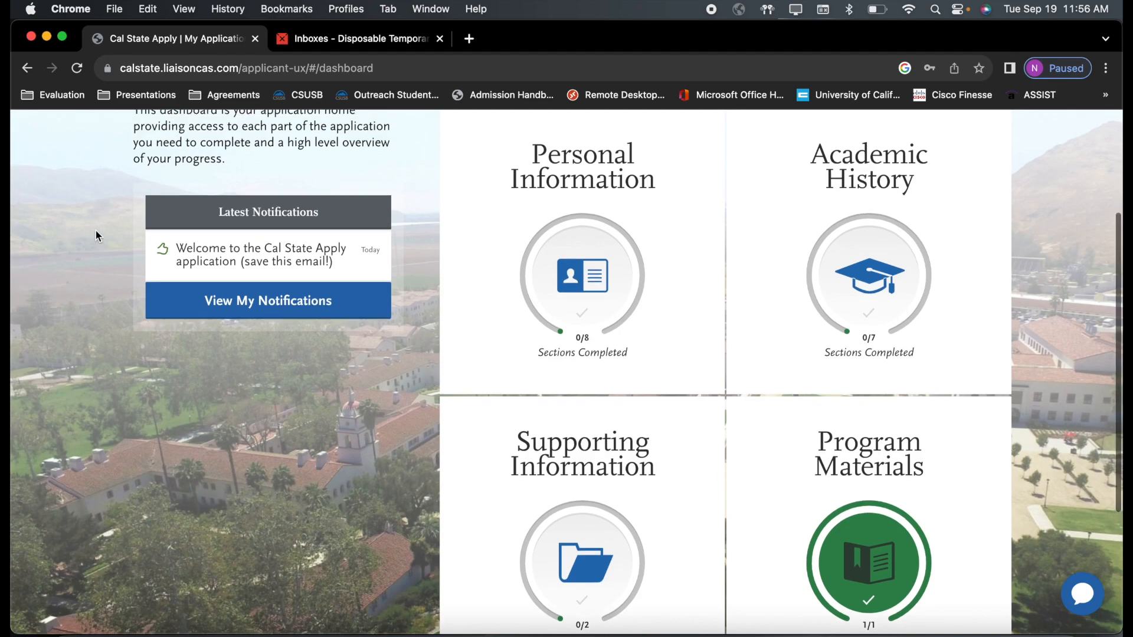
scroll(96, 231, up, 1)
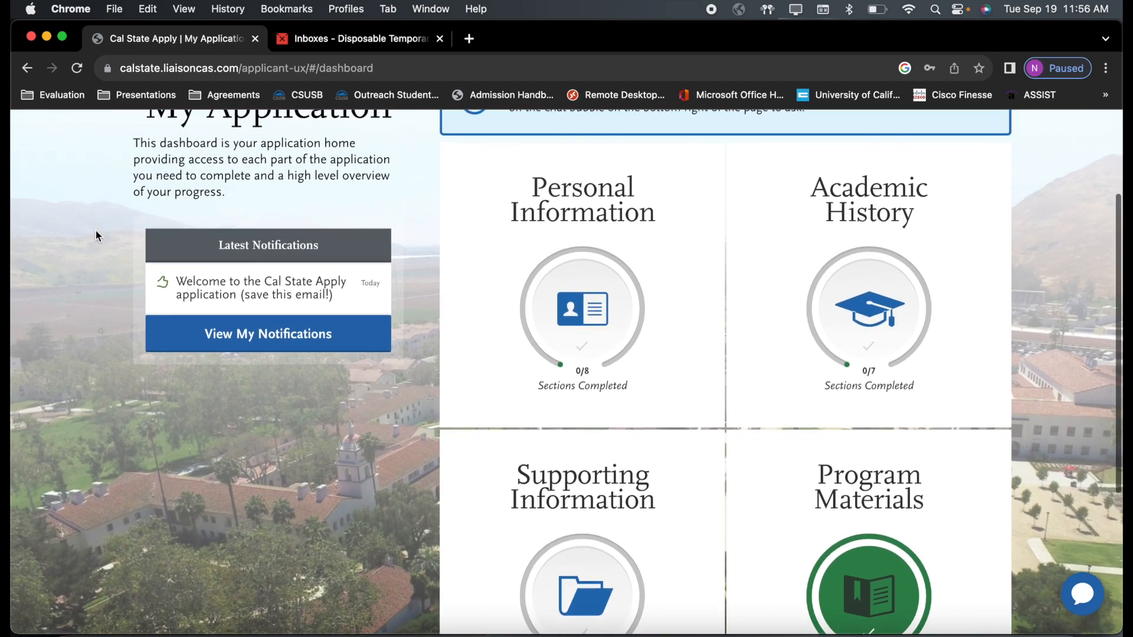
scroll(96, 231, up, 2)
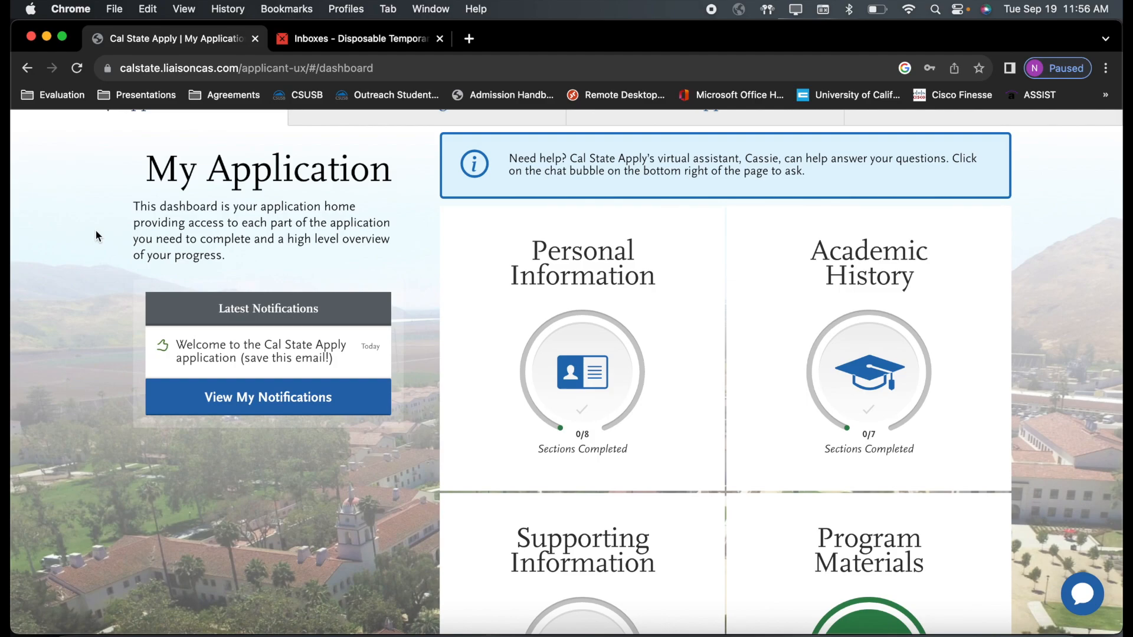
scroll(97, 236, up, 2)
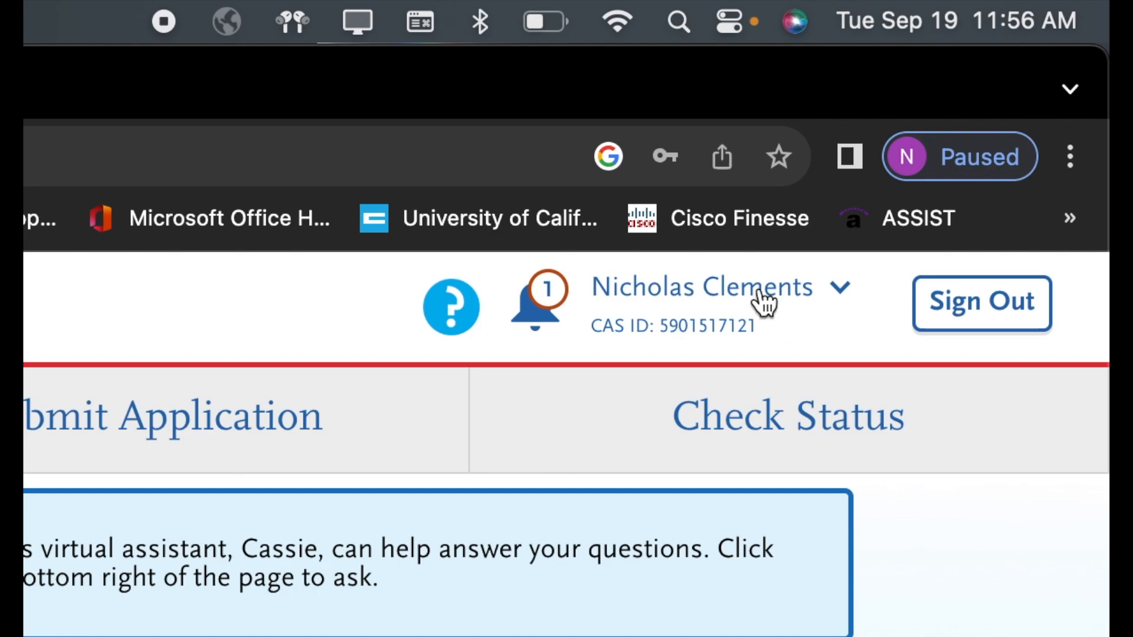
Step: Open and close the account menu, then expand Personal Information to show its 8 sections
click(847, 290)
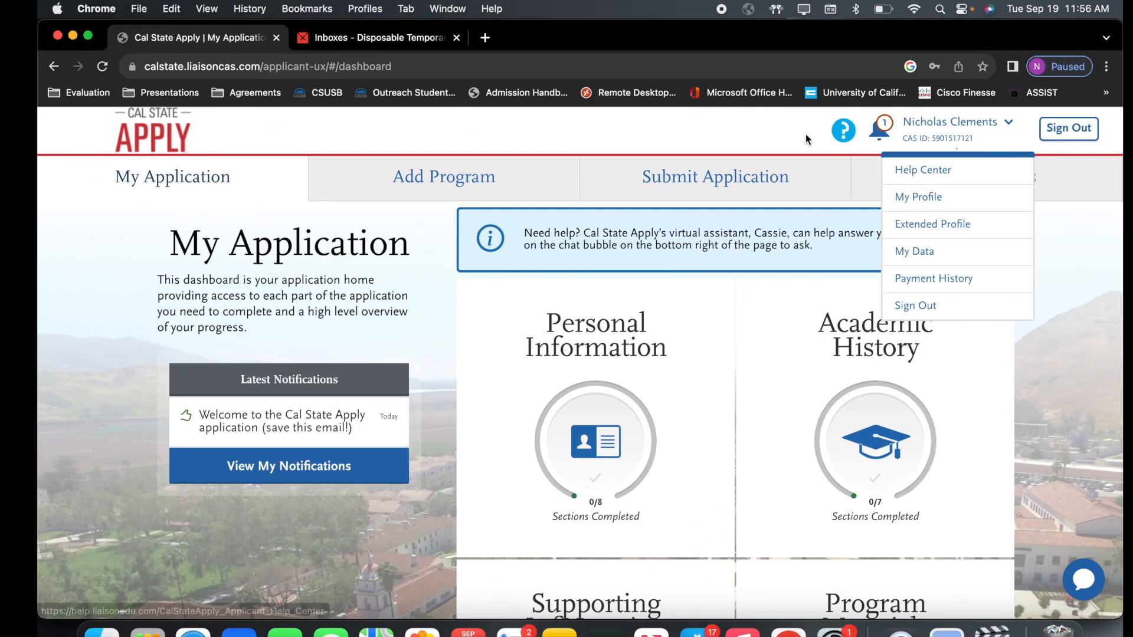
click(362, 317)
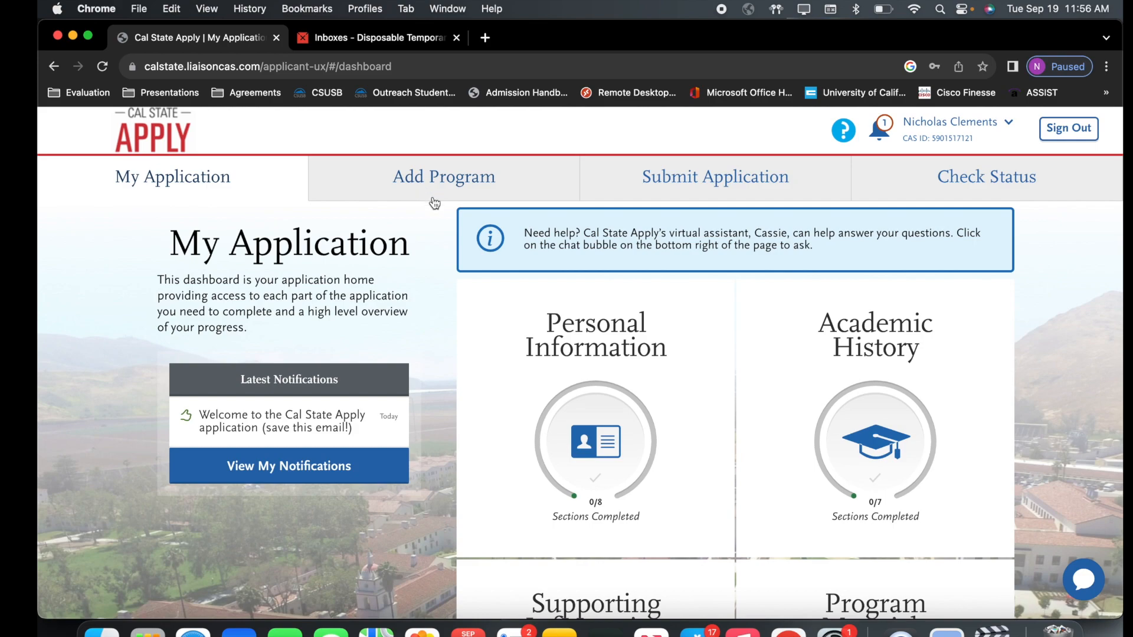
click(642, 392)
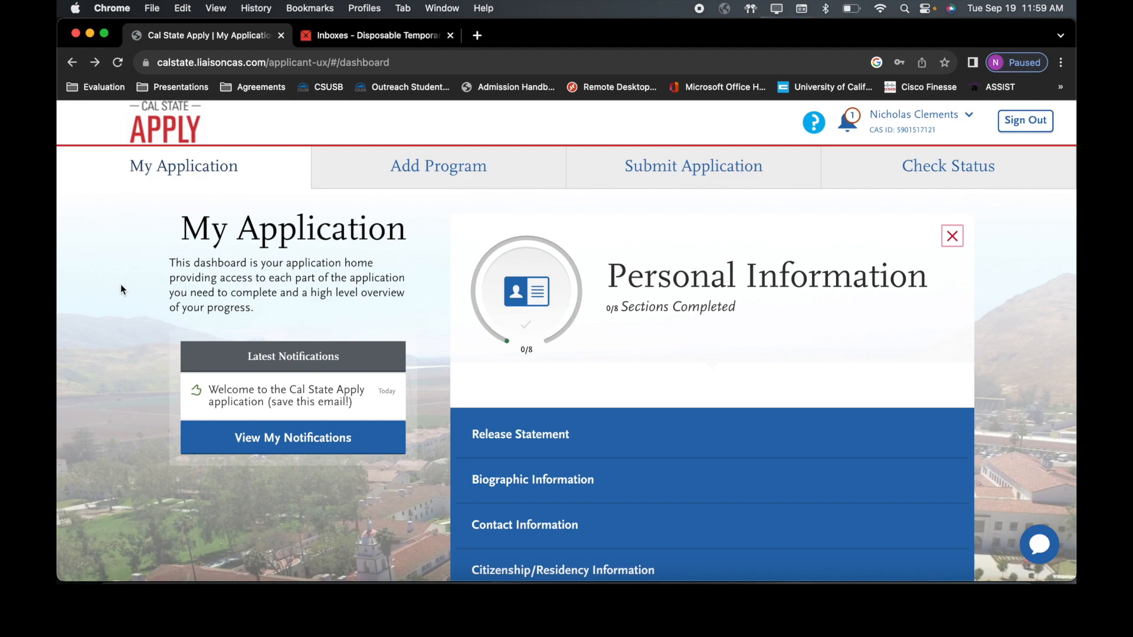
Step: Open the Release Statement and certify its accuracy
click(591, 447)
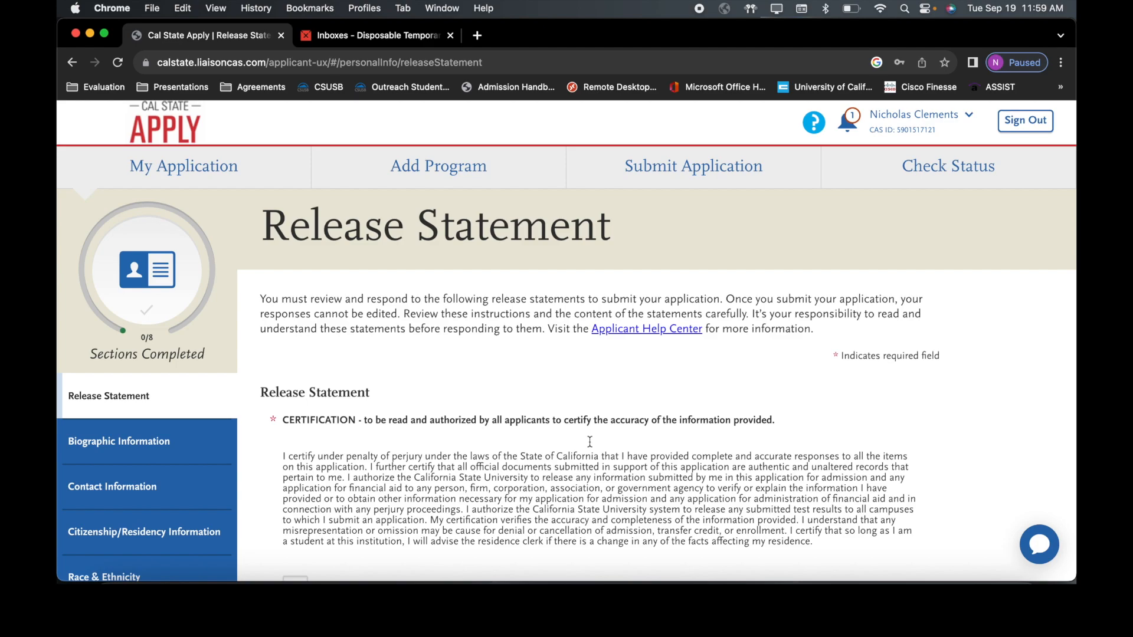
scroll(590, 441, down, 2)
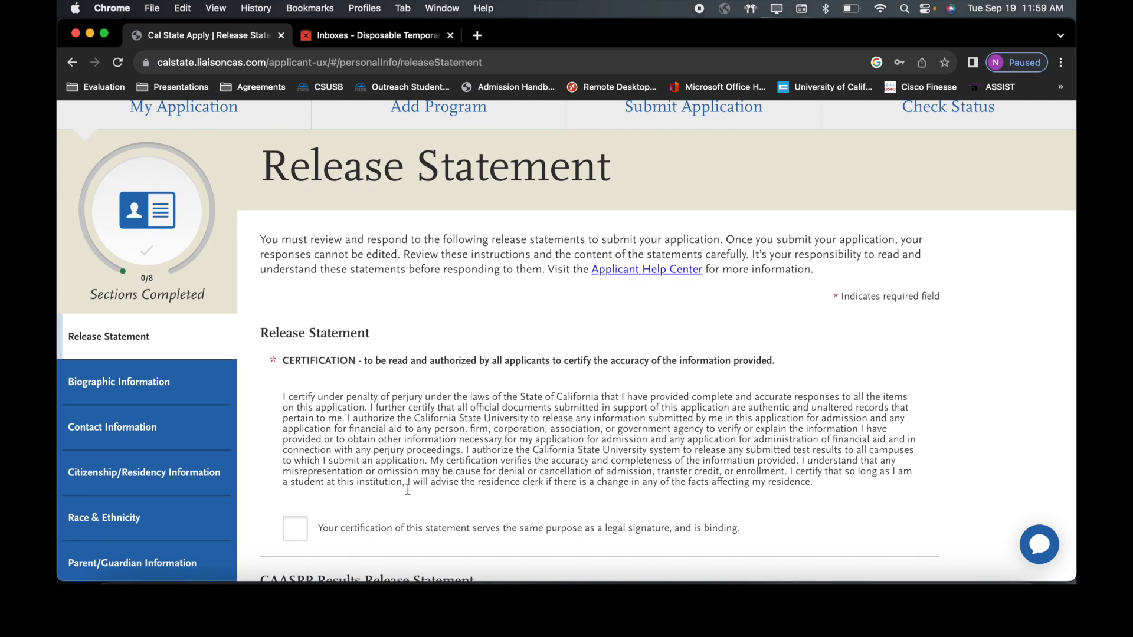
click(295, 537)
scroll(295, 538, down, 2)
scroll(294, 536, down, 4)
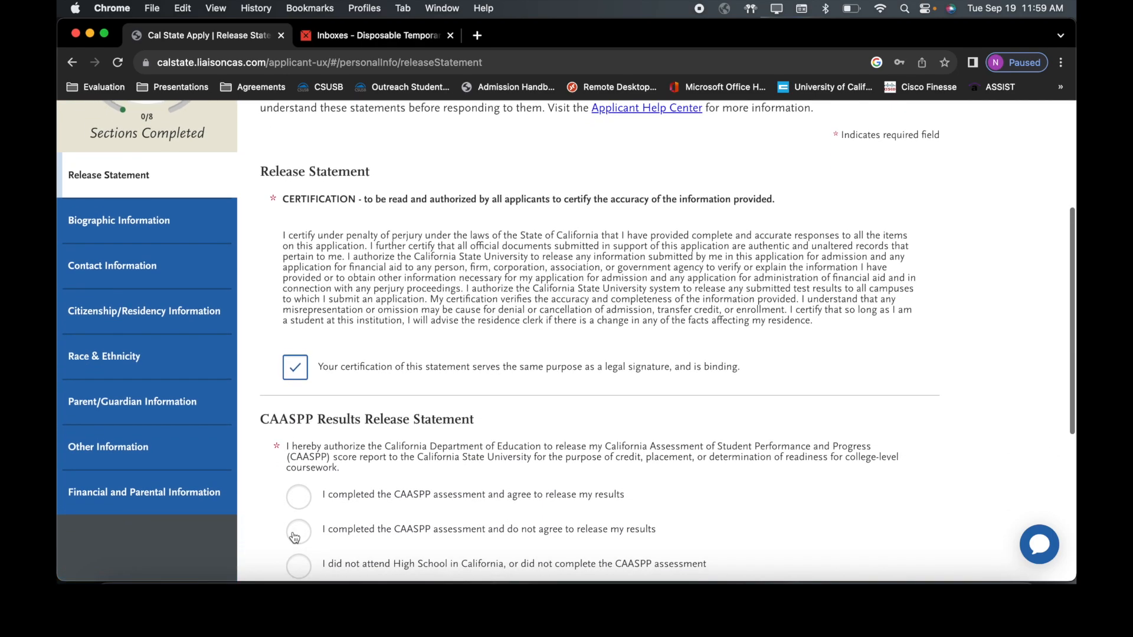
scroll(293, 535, down, 2)
scroll(294, 537, down, 1)
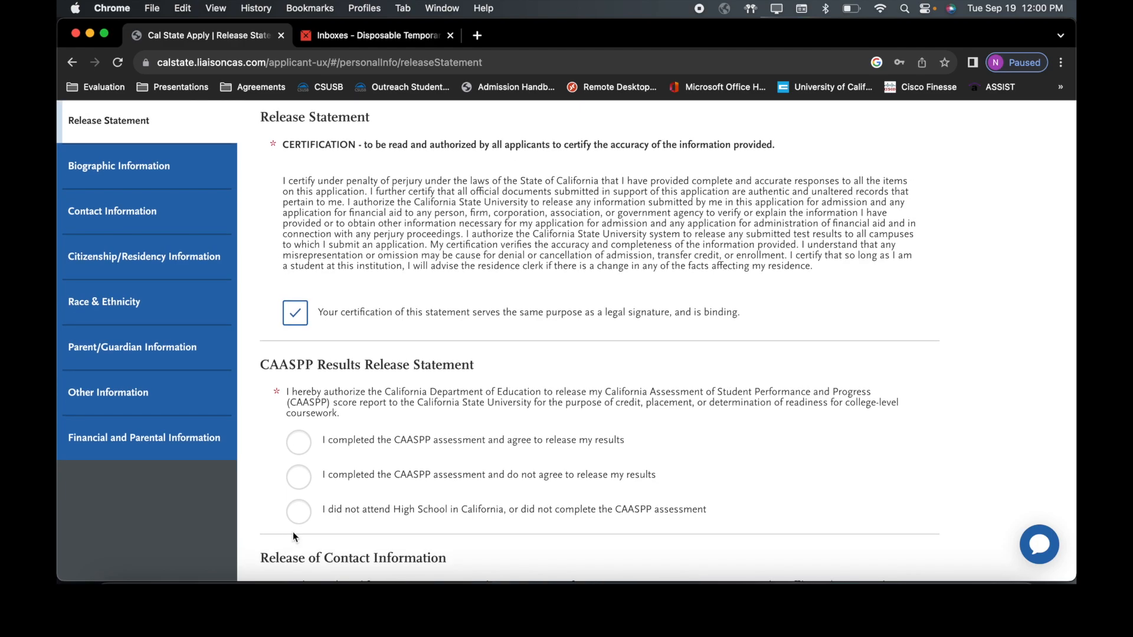
Step: Agree to release CAASPP results, acknowledge the contact-information release, and save
click(295, 444)
click(301, 483)
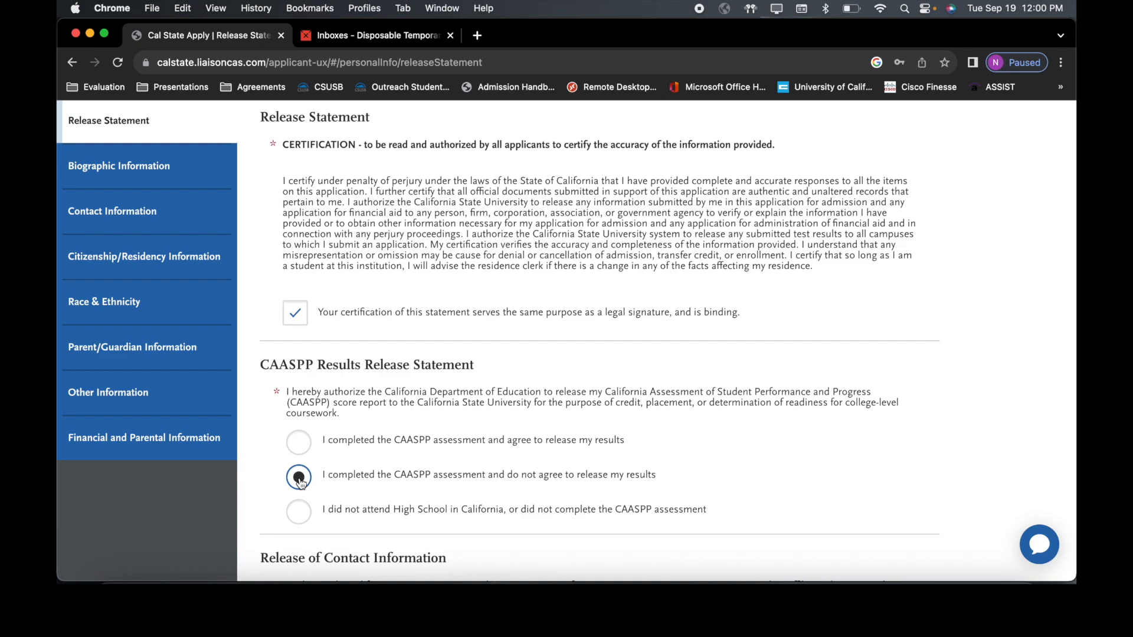
click(300, 522)
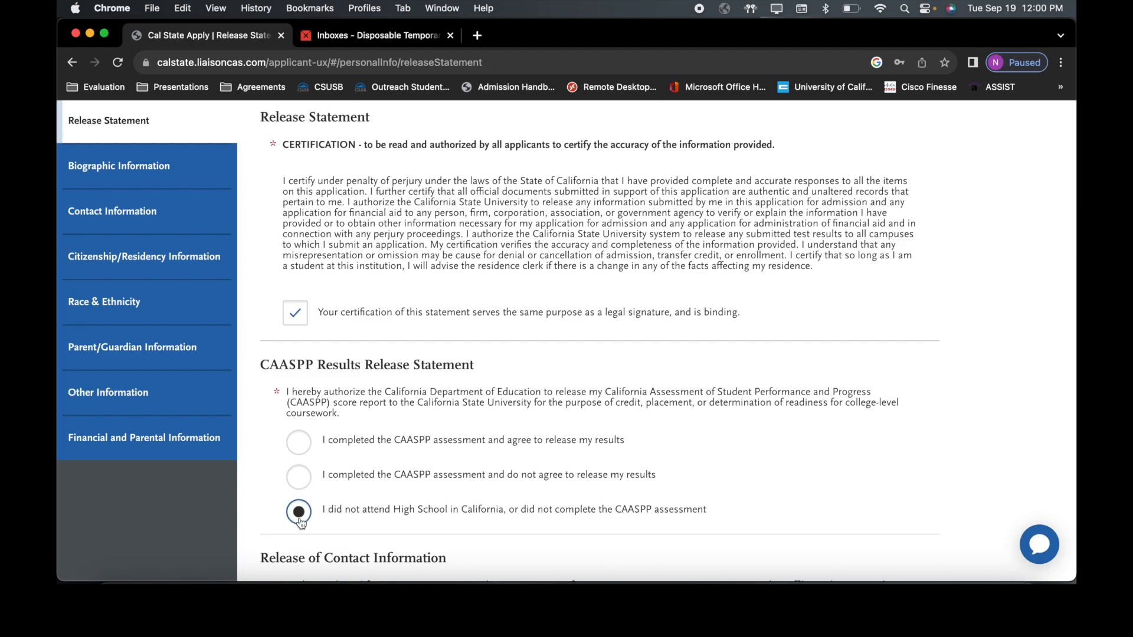
click(300, 442)
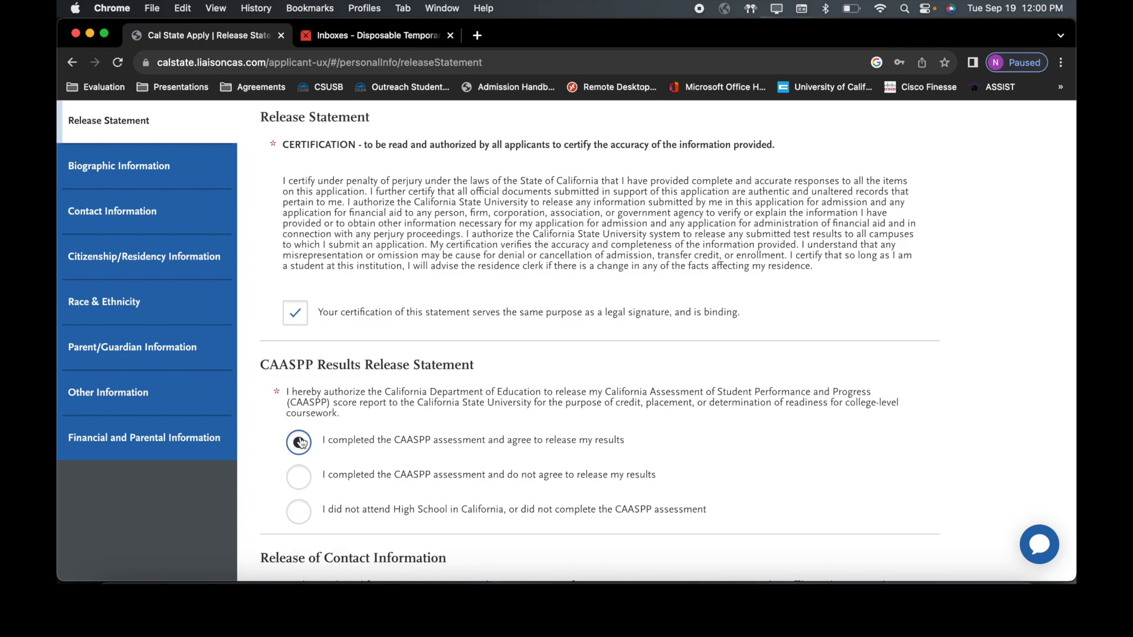
scroll(301, 441, down, 5)
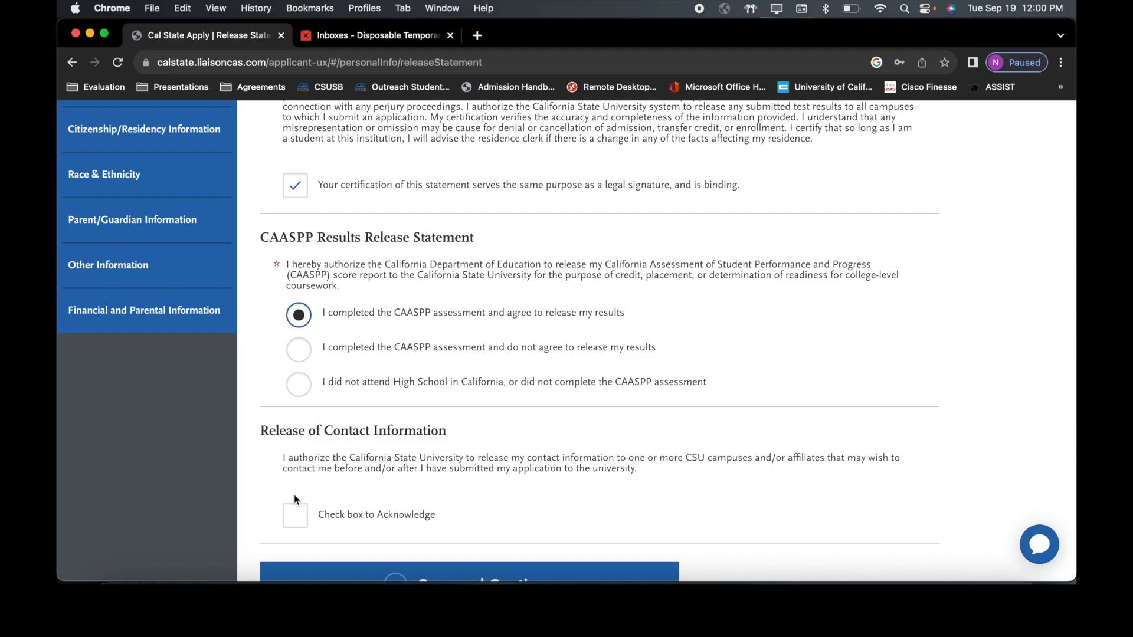
scroll(297, 522, down, 1)
click(296, 514)
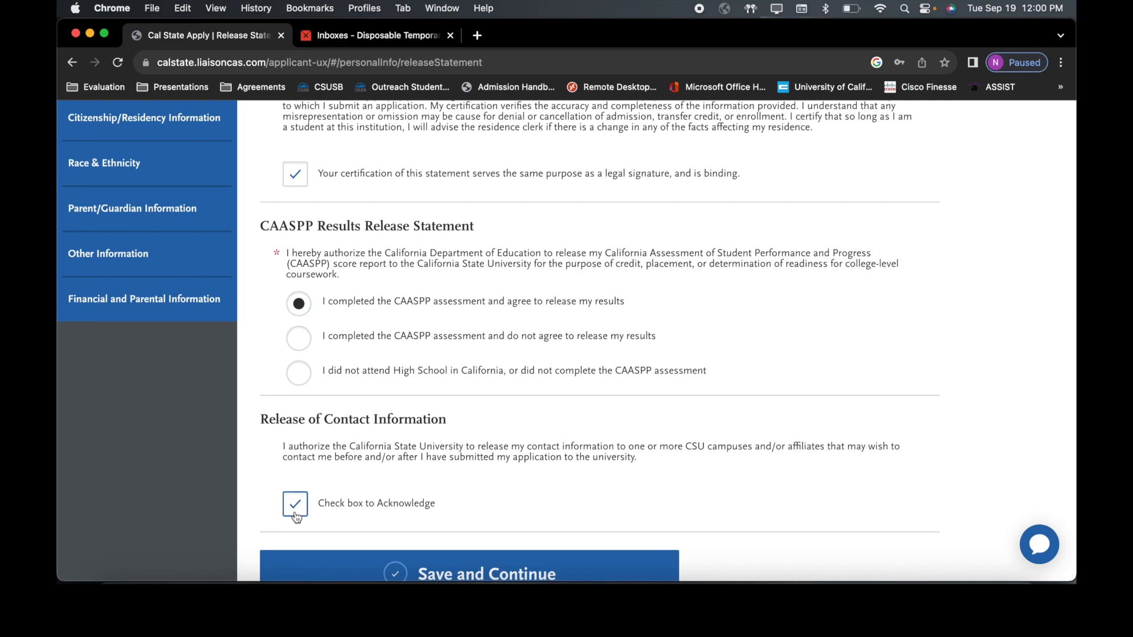
scroll(298, 522, down, 3)
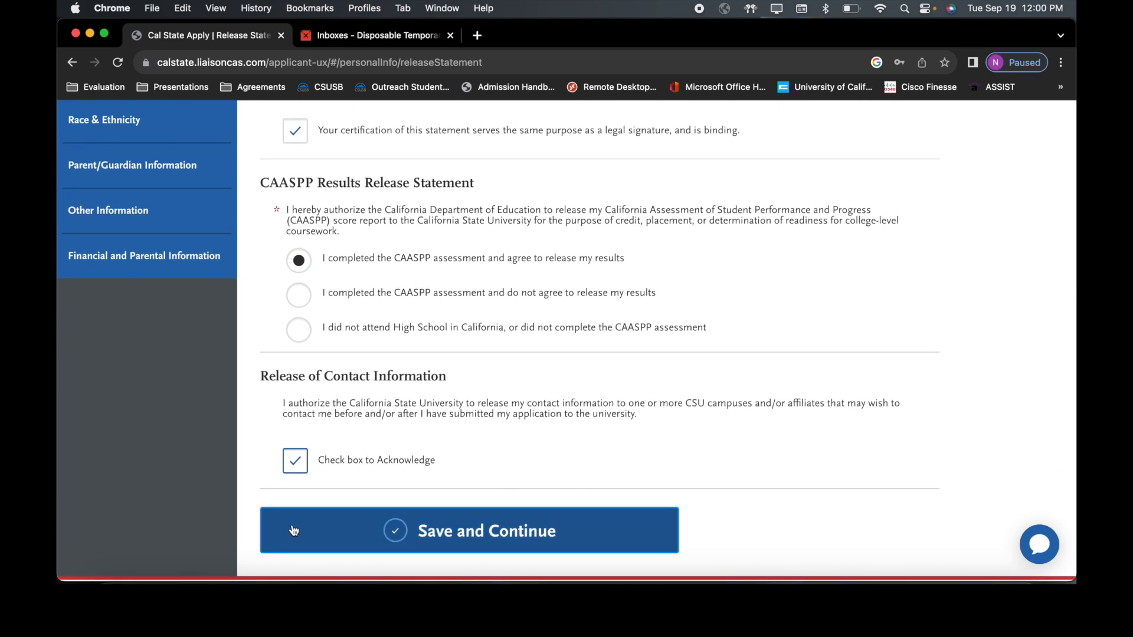
click(294, 530)
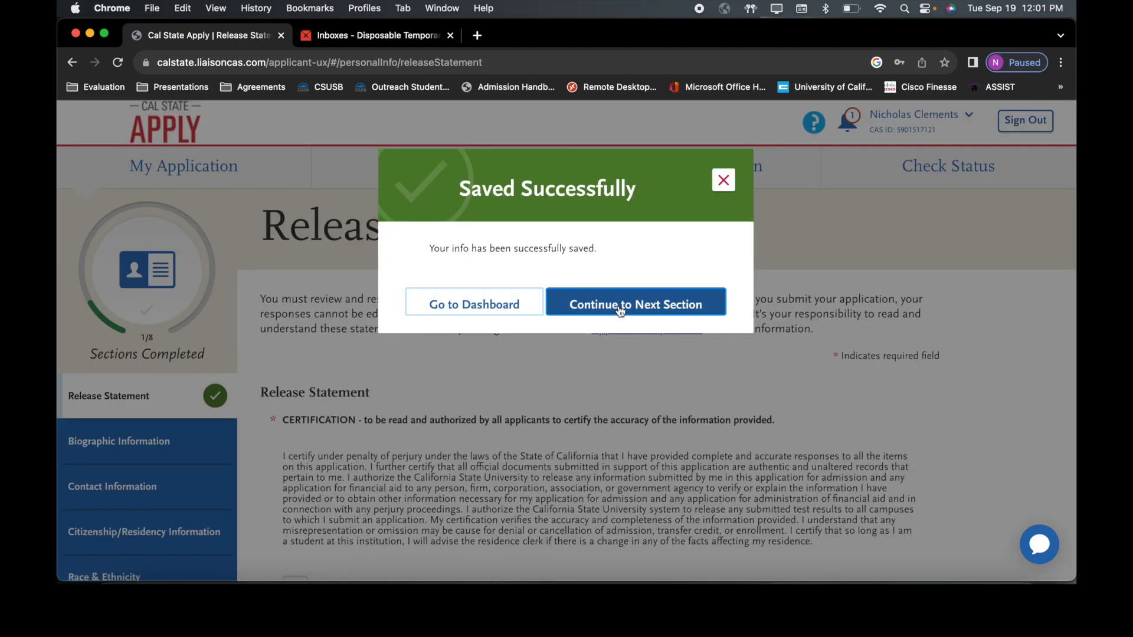
Step: Continue from the Saved Successfully dialog to the Biographic Information page
click(620, 311)
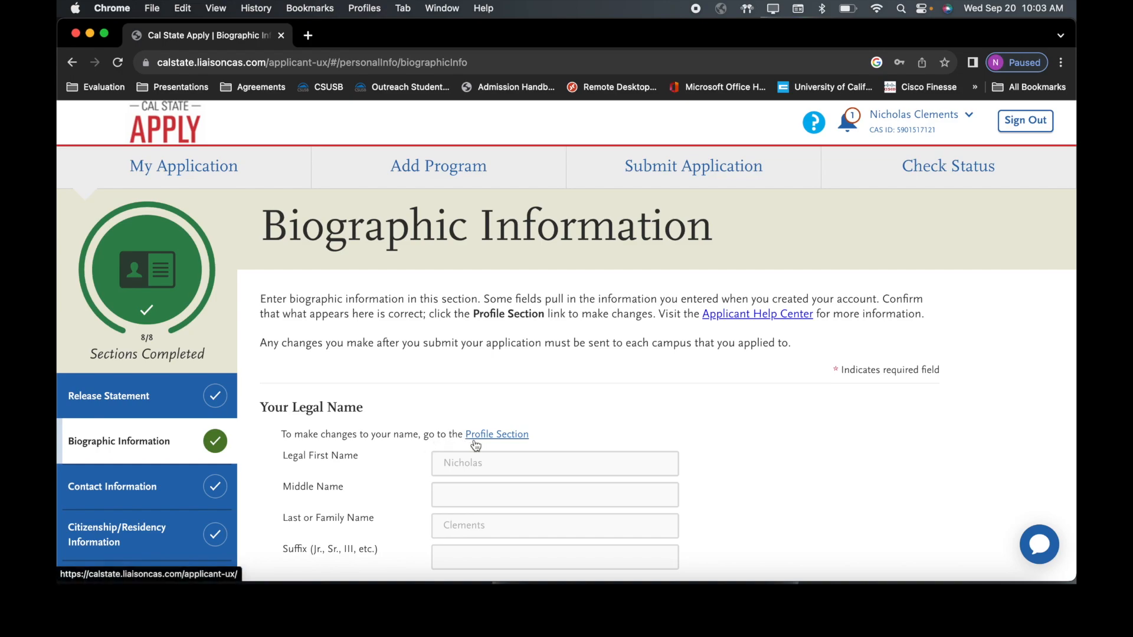
scroll(475, 444, down, 3)
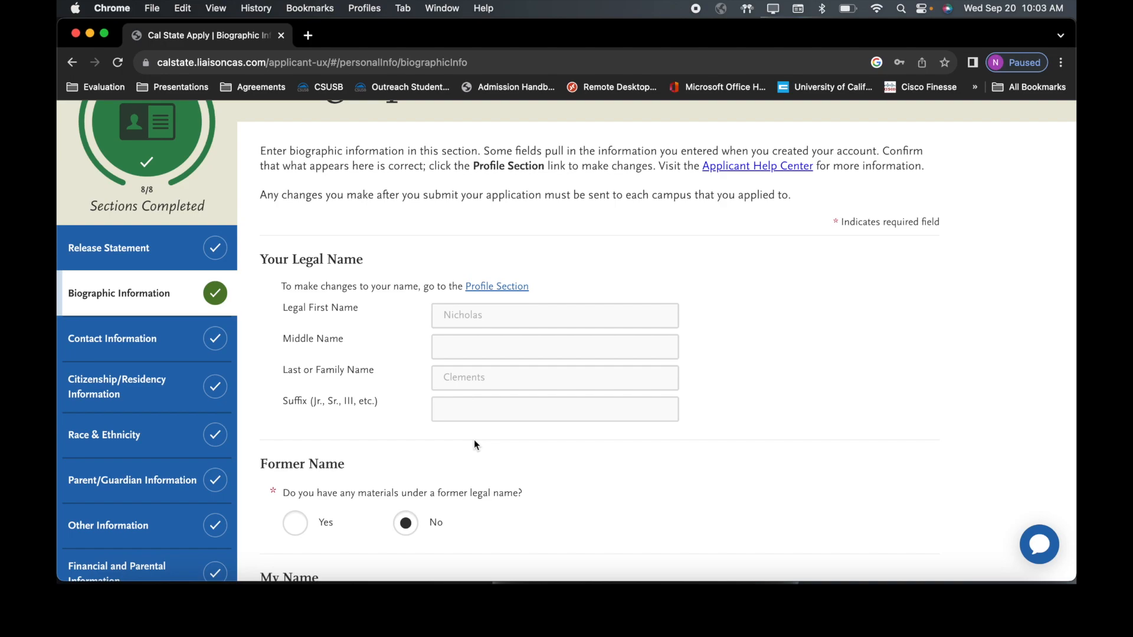
click(297, 526)
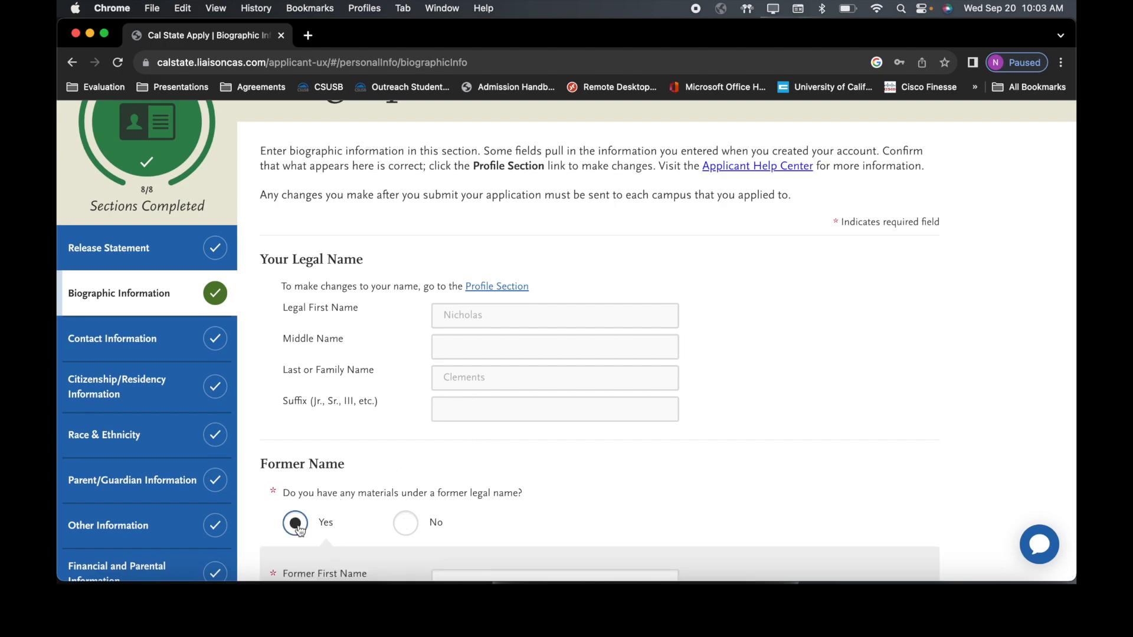
scroll(298, 530, down, 2)
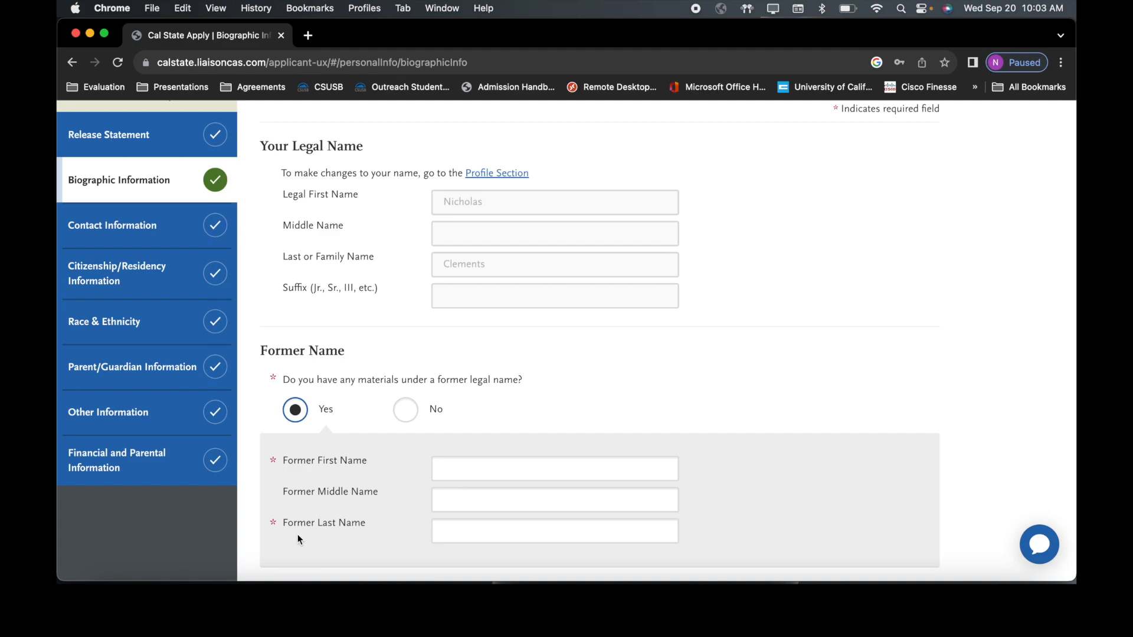
click(417, 412)
scroll(418, 410, down, 1)
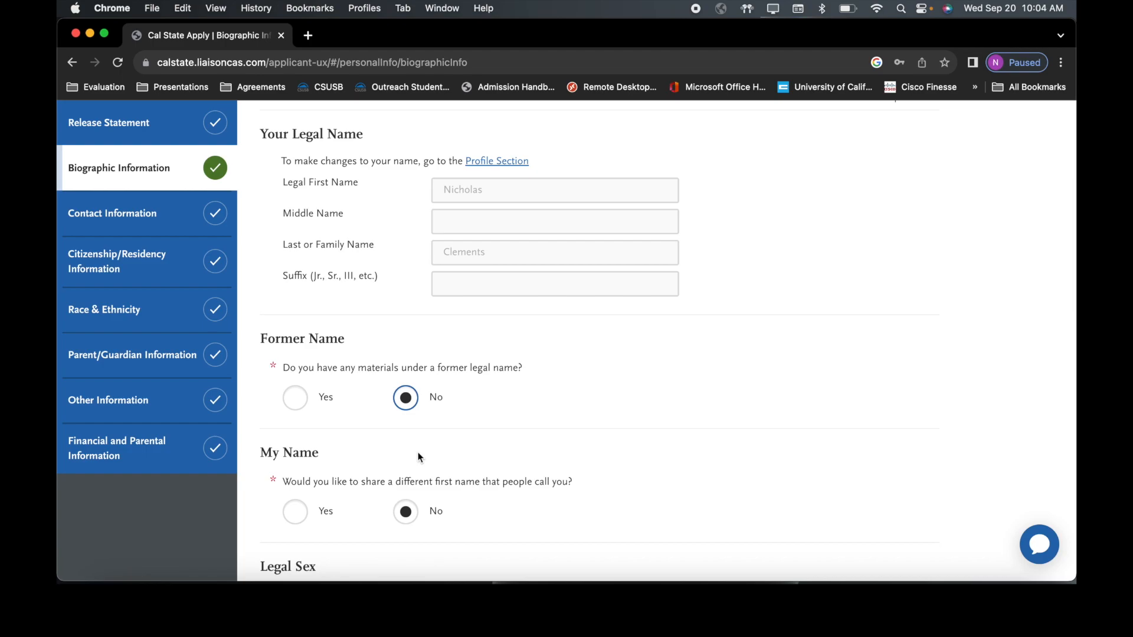
click(298, 513)
scroll(300, 514, down, 2)
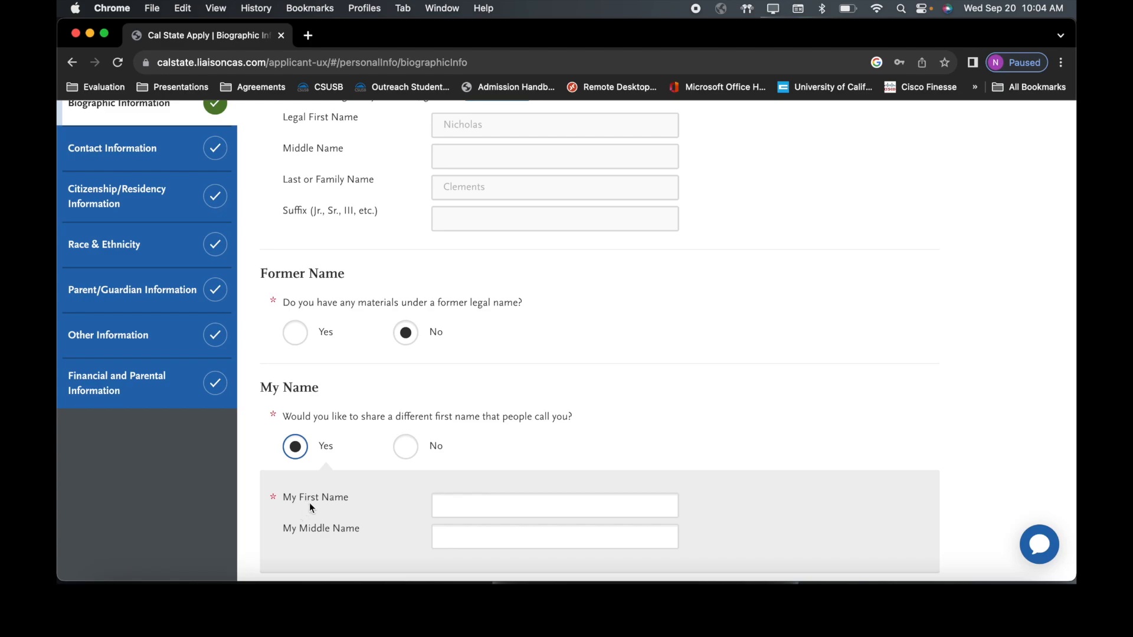
click(410, 451)
scroll(411, 455, down, 4)
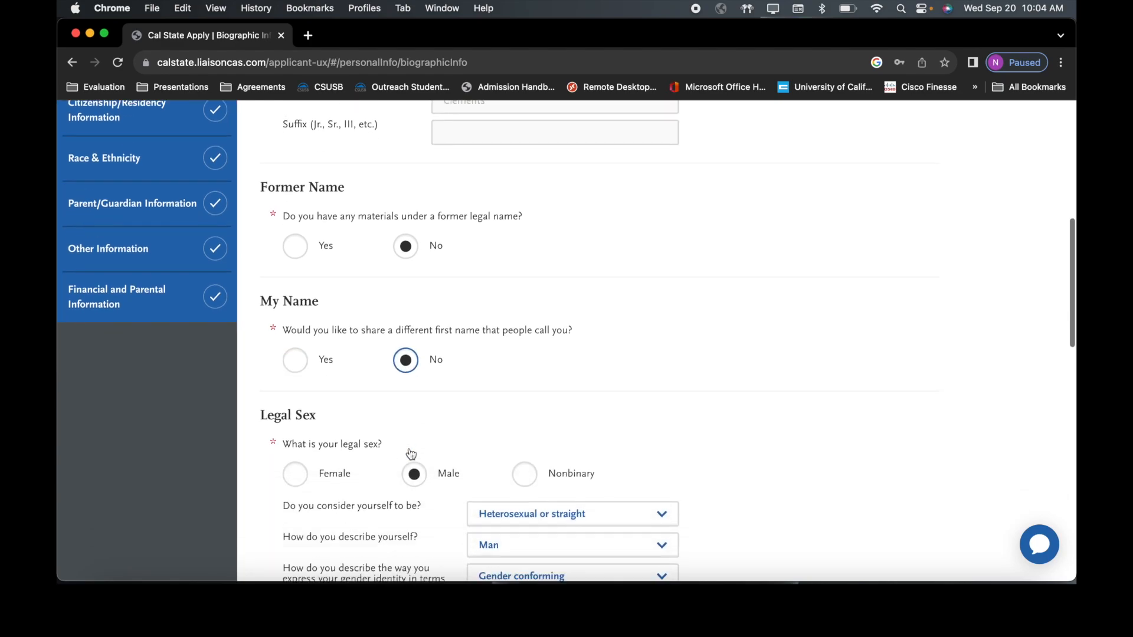
scroll(411, 453, down, 1)
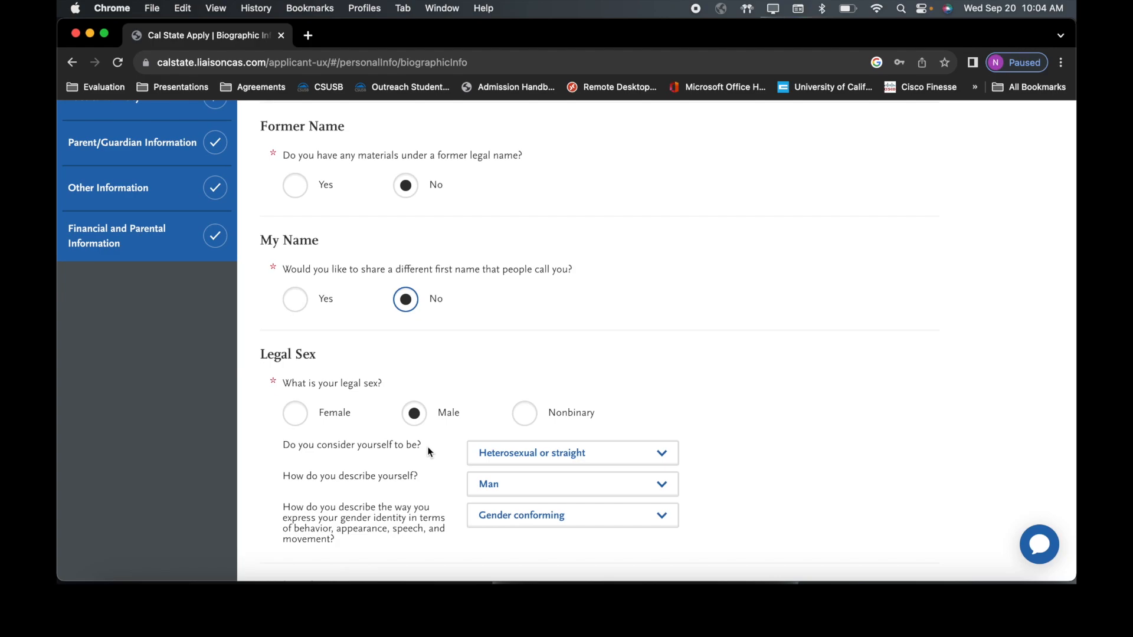
click(518, 453)
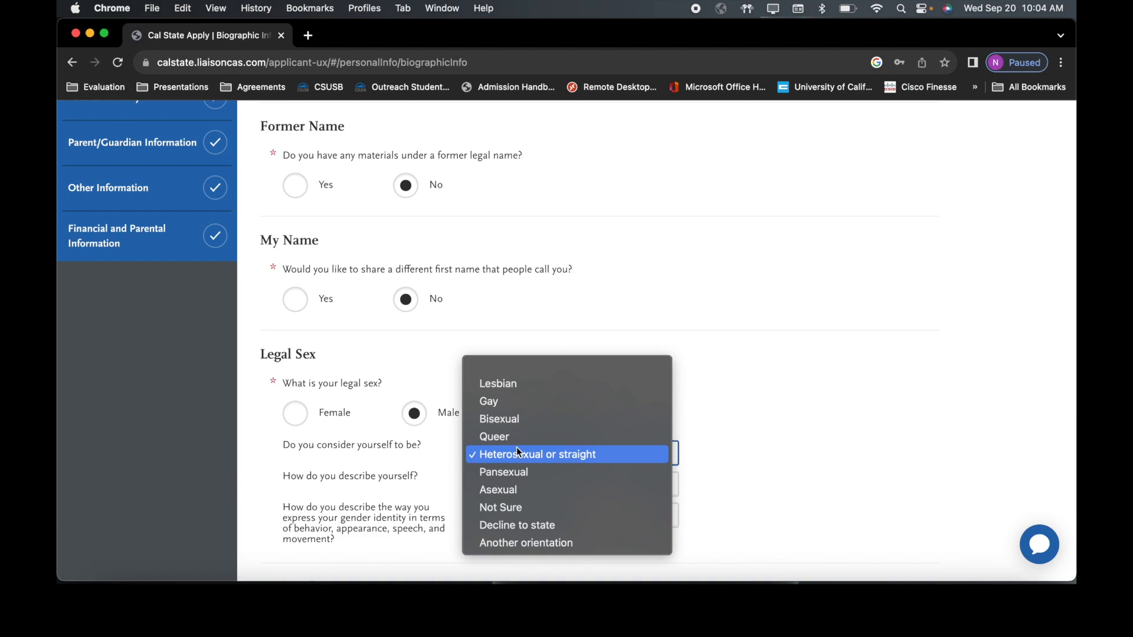
click(595, 455)
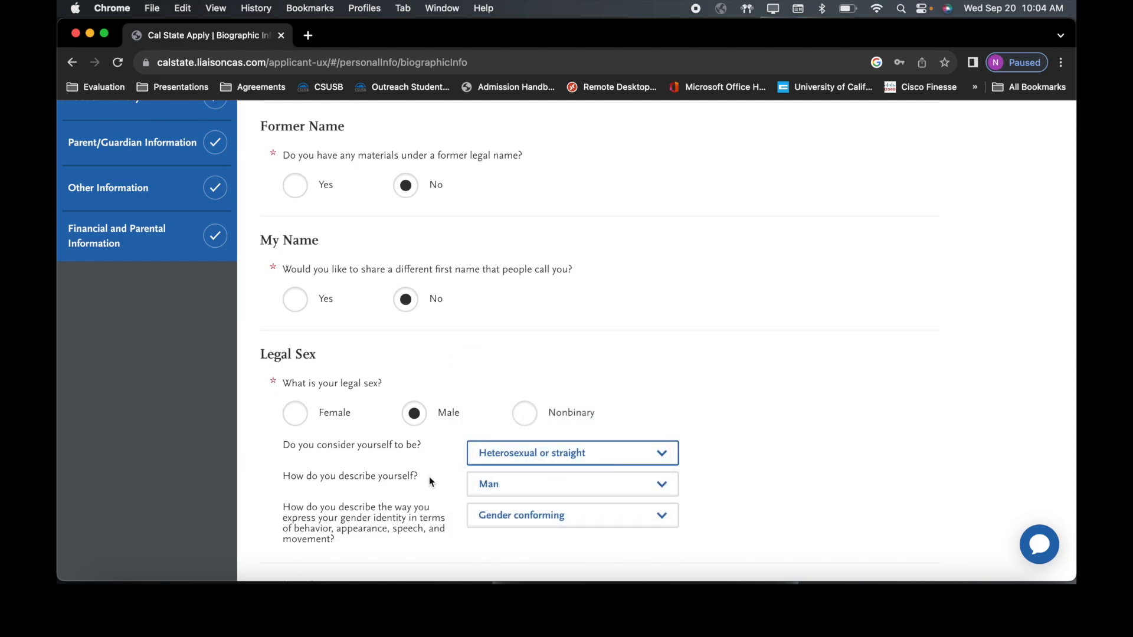
click(570, 485)
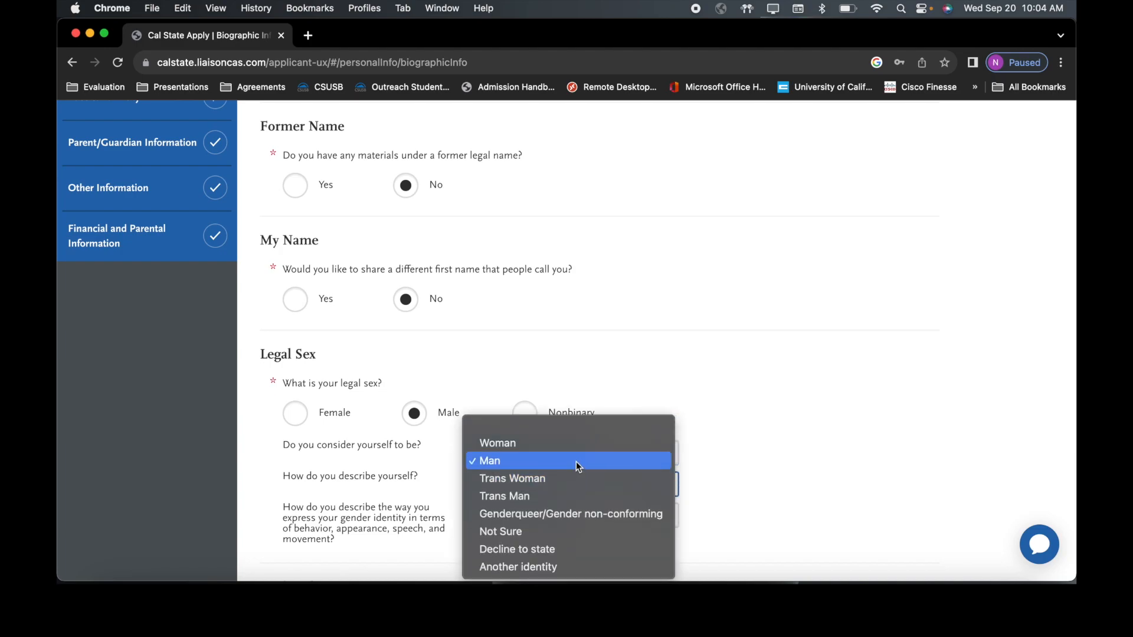
click(576, 462)
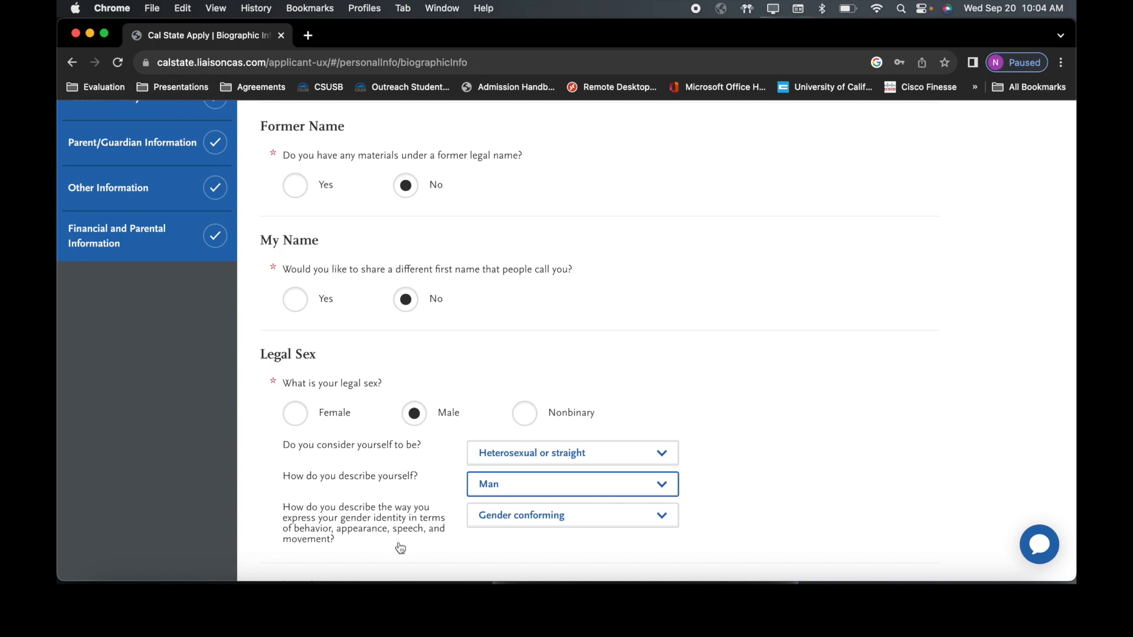
click(608, 513)
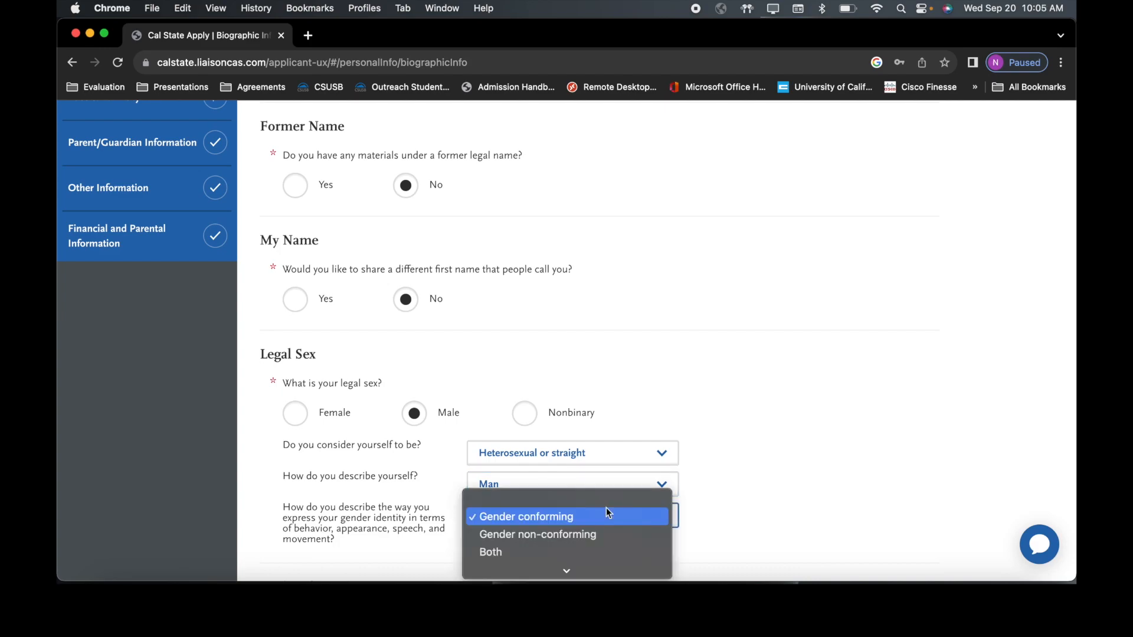
scroll(607, 513, down, 2)
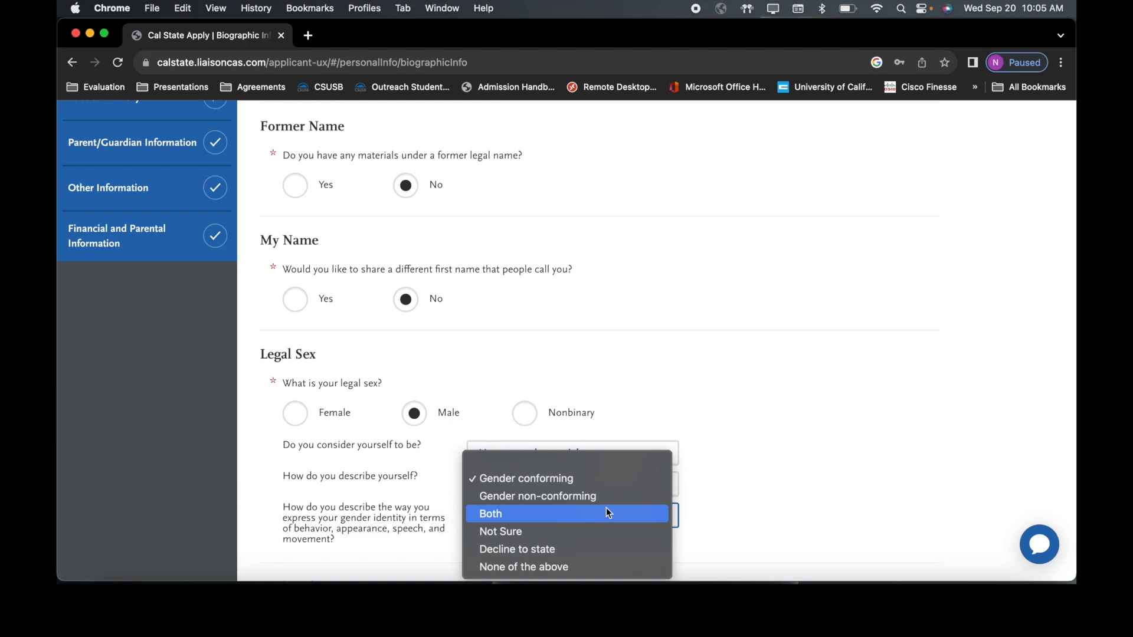
click(618, 480)
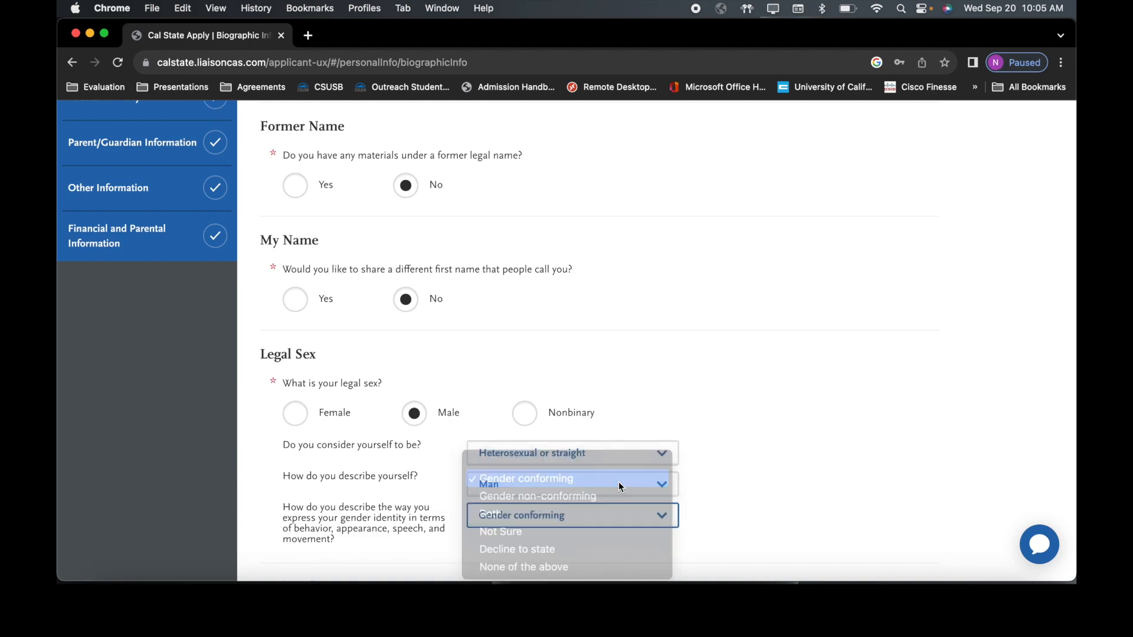
scroll(612, 551, down, 4)
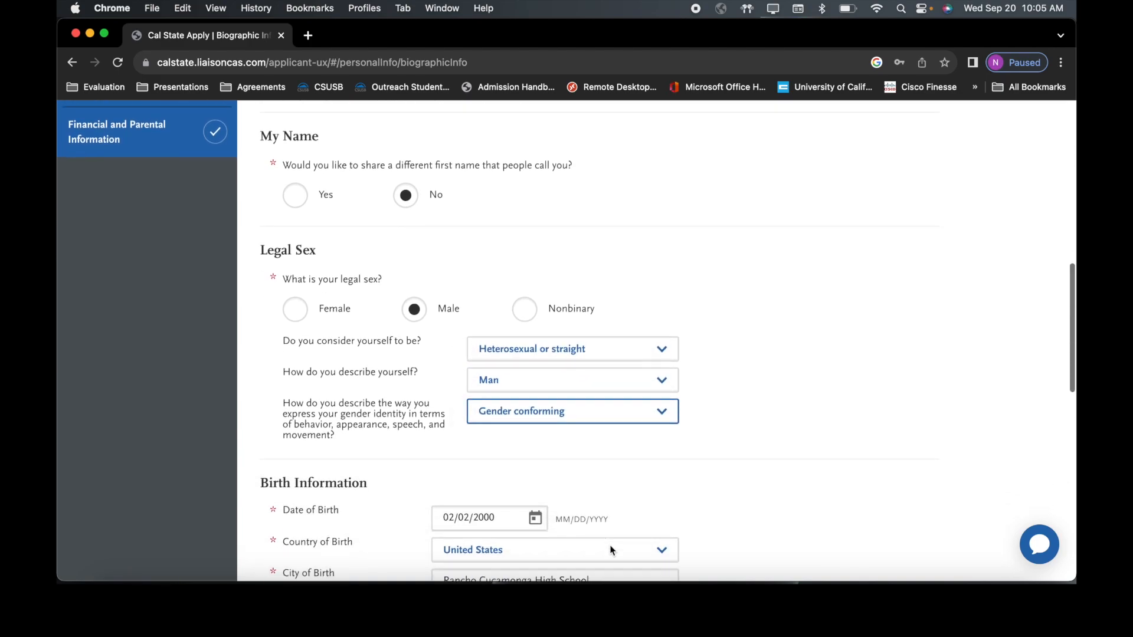
Step: Set the date of birth to February 2, 2000 with the calendar picker
scroll(611, 551, down, 4)
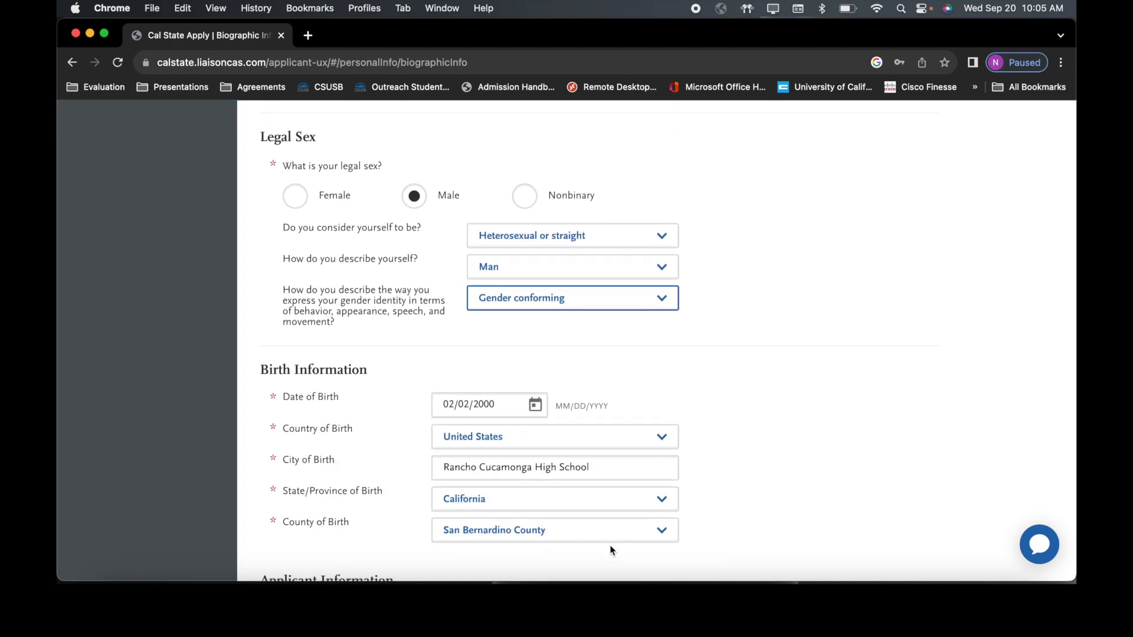
click(535, 406)
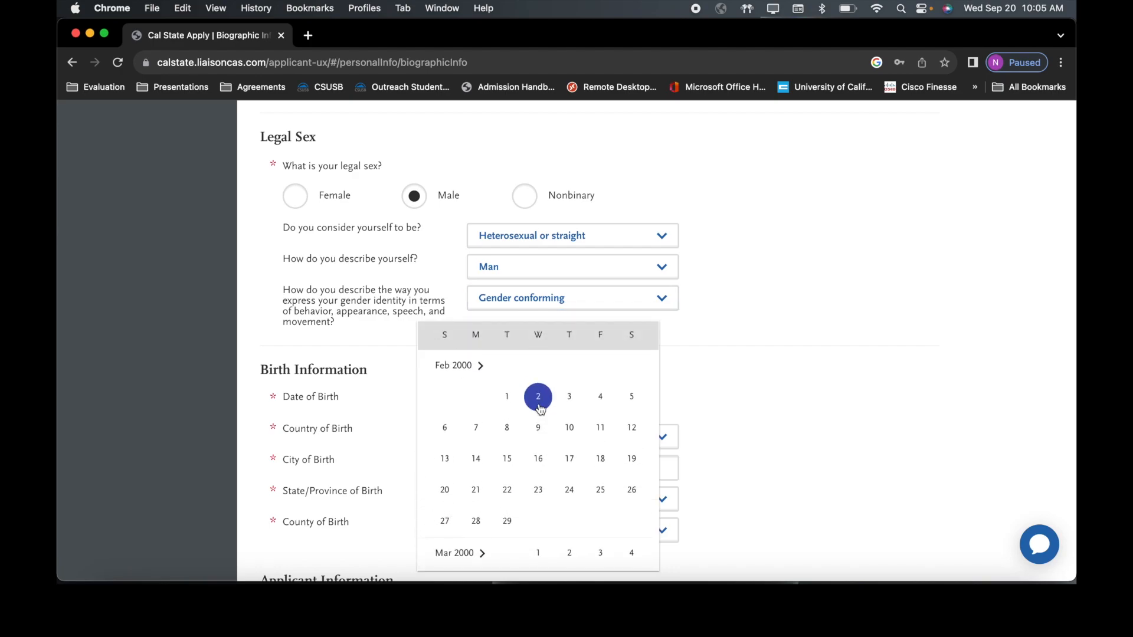
click(538, 397)
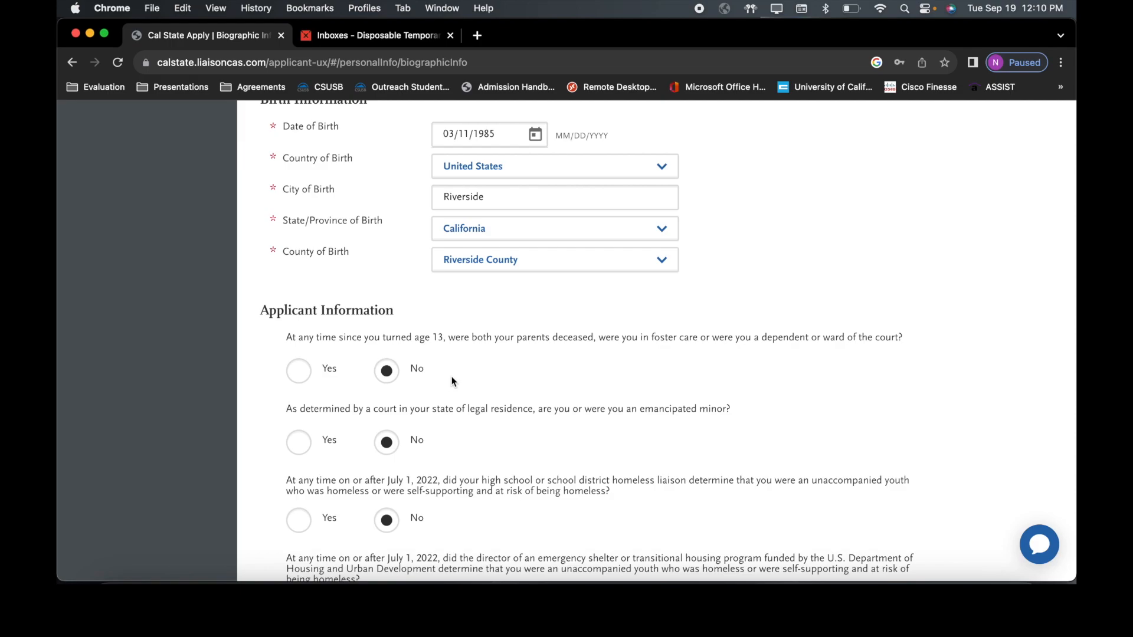
Step: Answer No to the emergency shelter and runaway youth questions, then save Biographic Information
scroll(453, 381, down, 2)
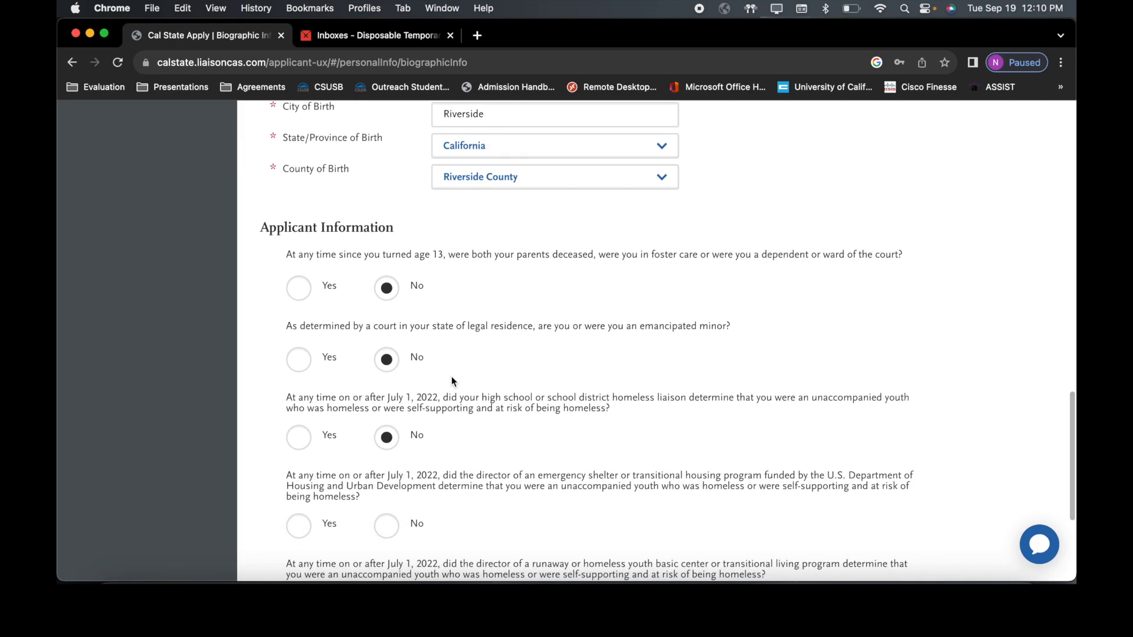
scroll(453, 381, down, 1)
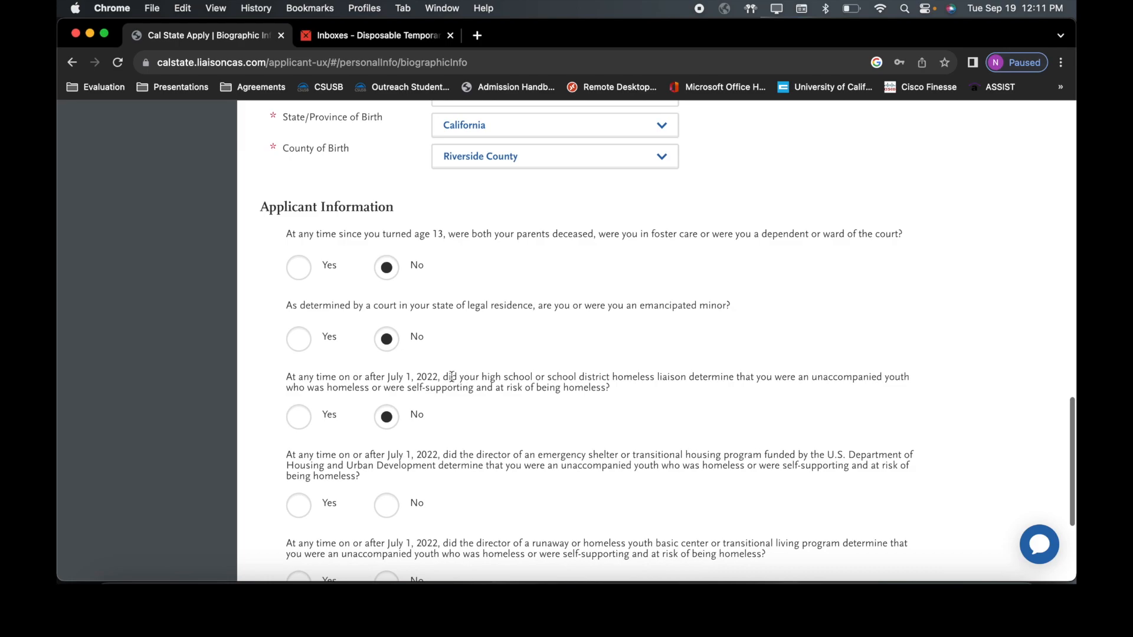
scroll(452, 377, down, 1)
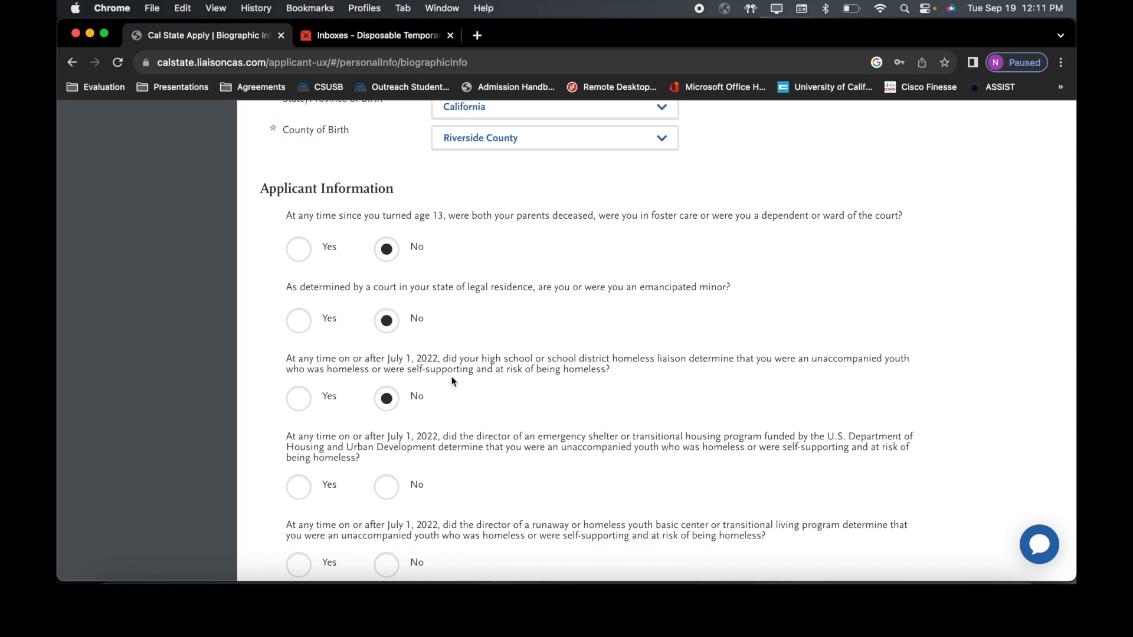
click(386, 487)
scroll(389, 490, down, 2)
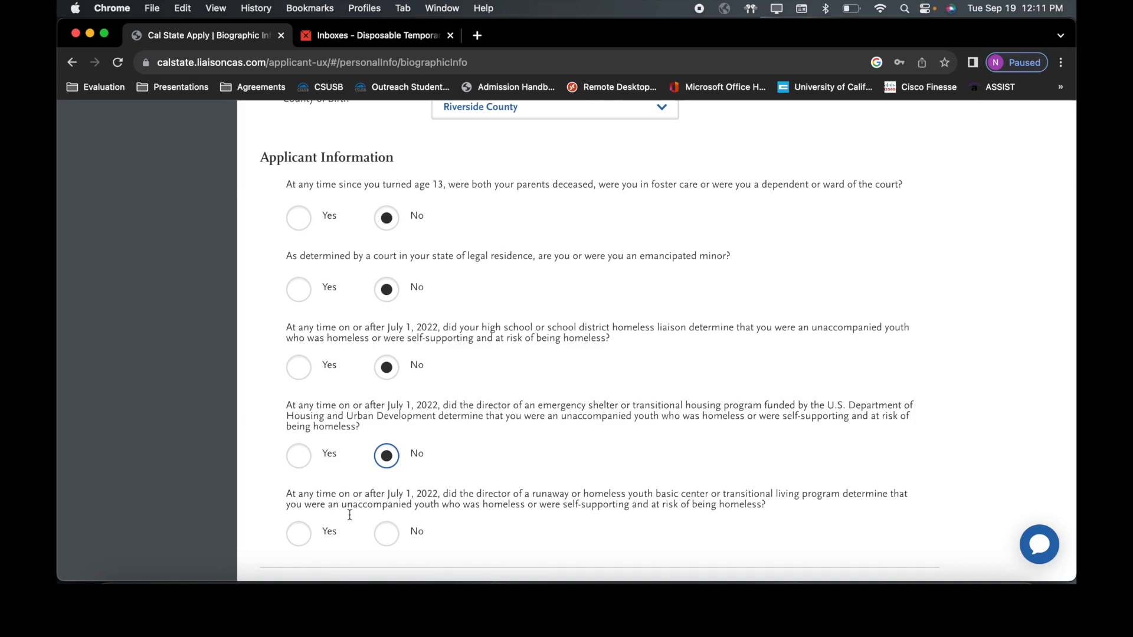
click(388, 543)
scroll(182, 422, down, 2)
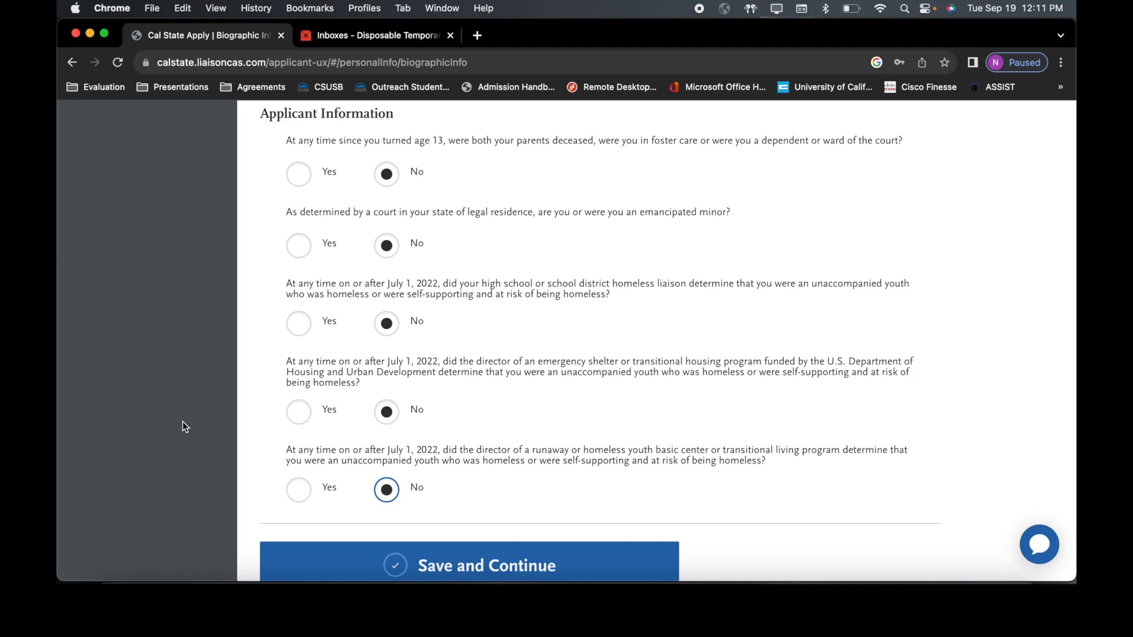
click(431, 564)
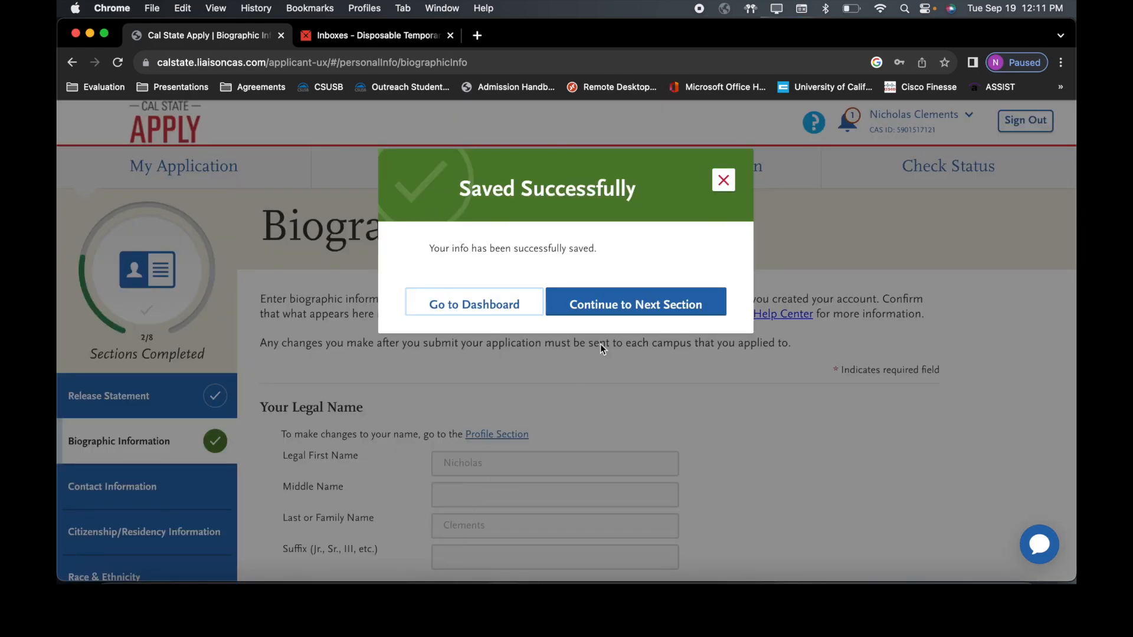
Step: Continue from the Saved Successfully dialog to the Contact Information section
click(626, 305)
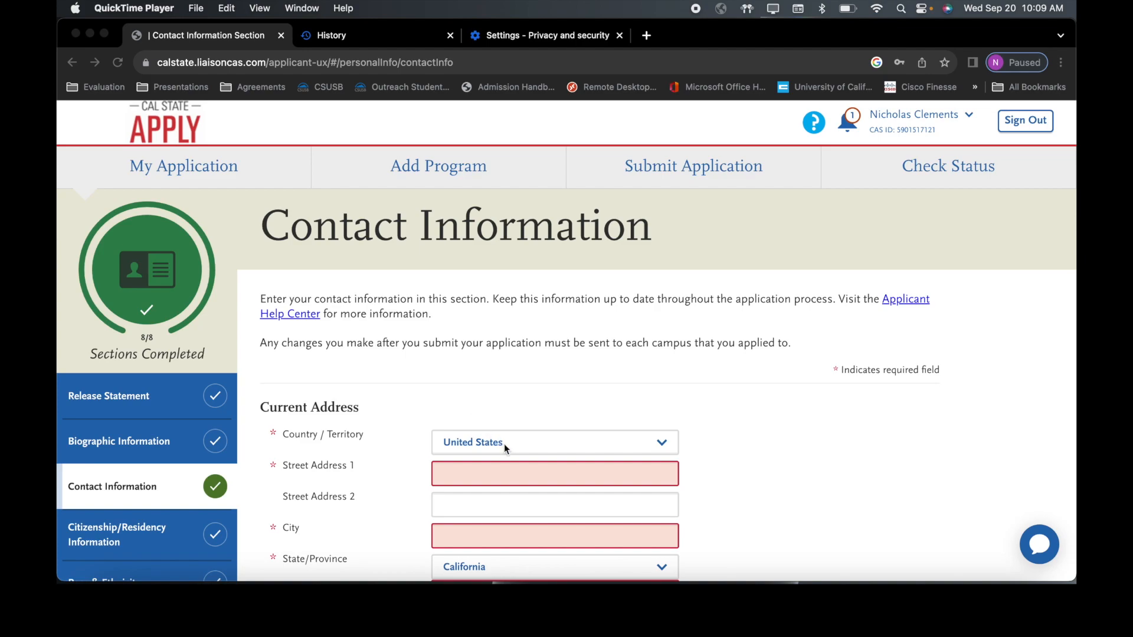
Step: Fill in Street Address 1 and City with the applicant's current address
click(495, 475)
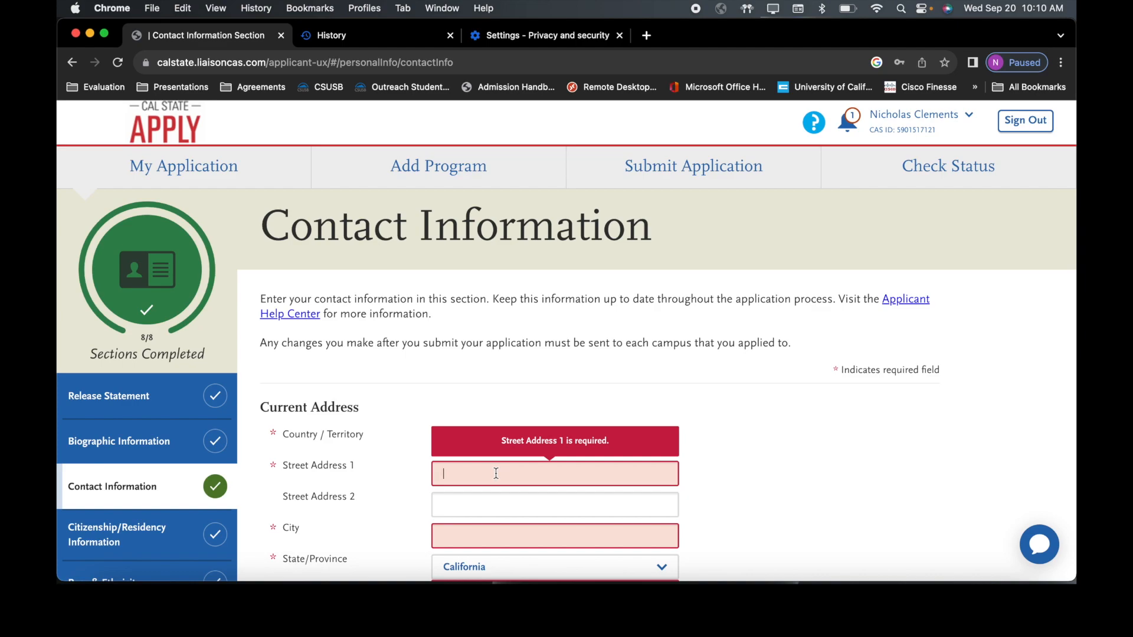
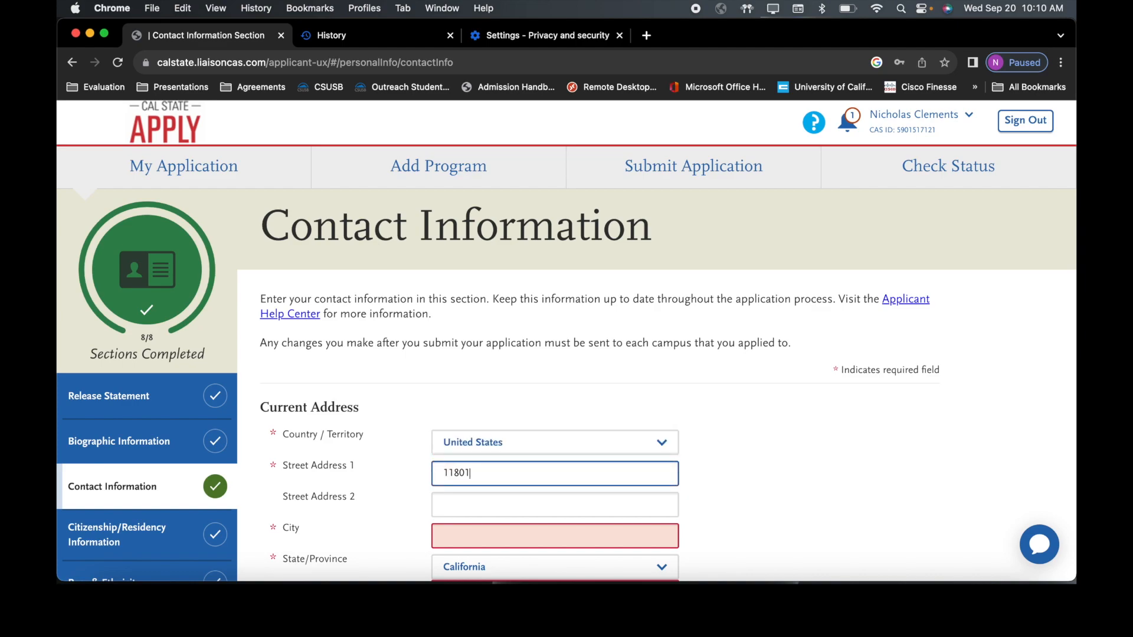
click(487, 531)
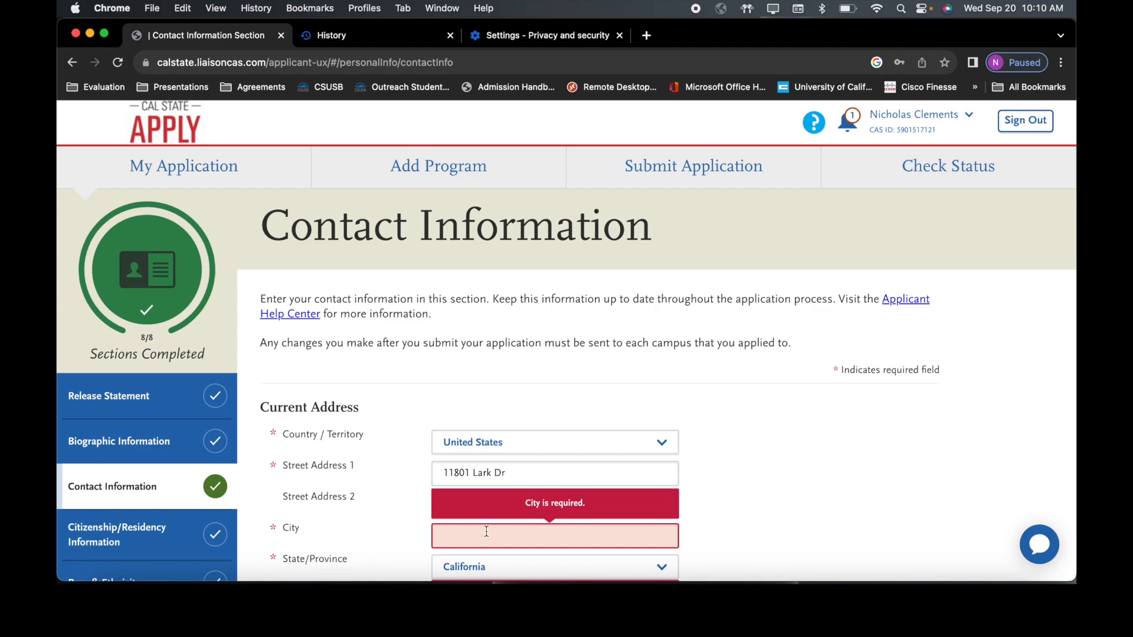
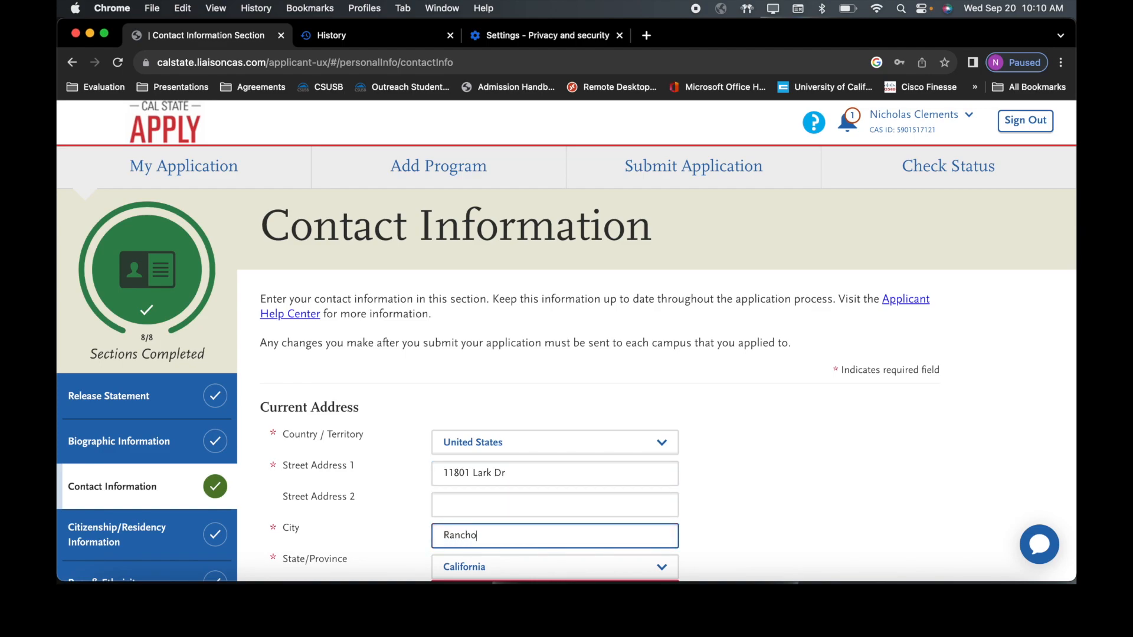
scroll(487, 520, down, 2)
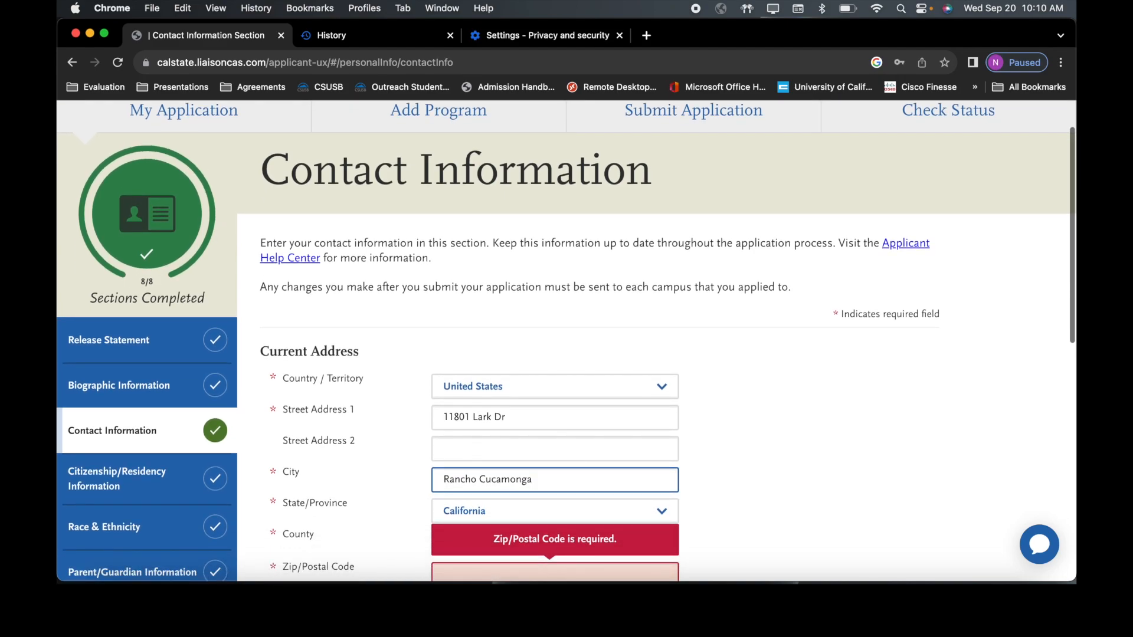
scroll(487, 520, down, 1)
click(486, 517)
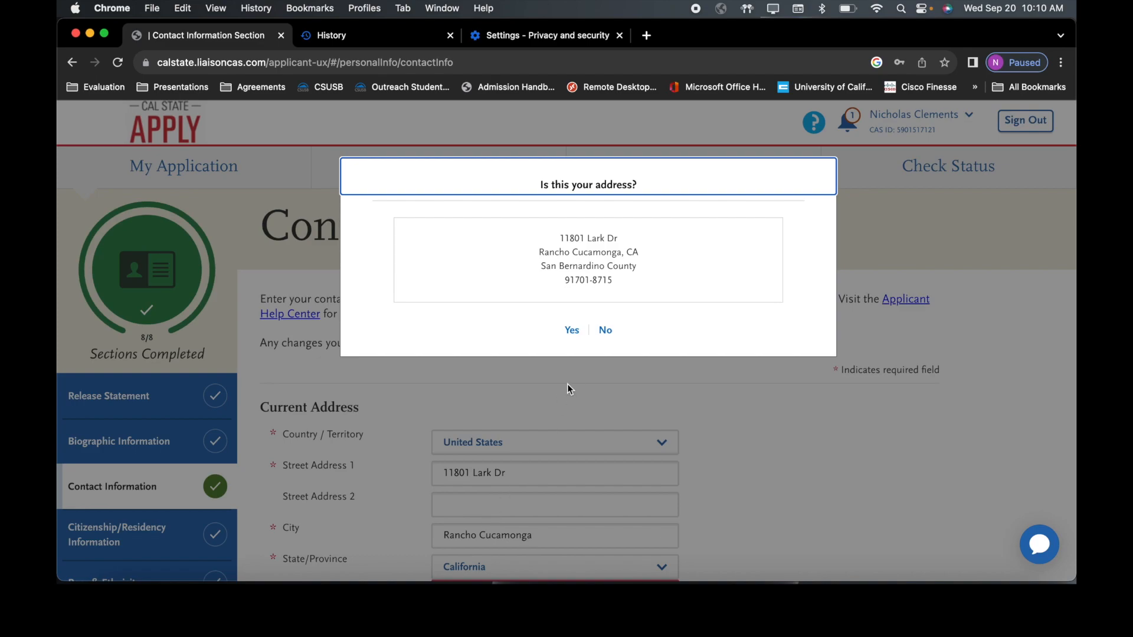
Step: Accept the suggested address match, auto-filling the county and ZIP code
click(572, 330)
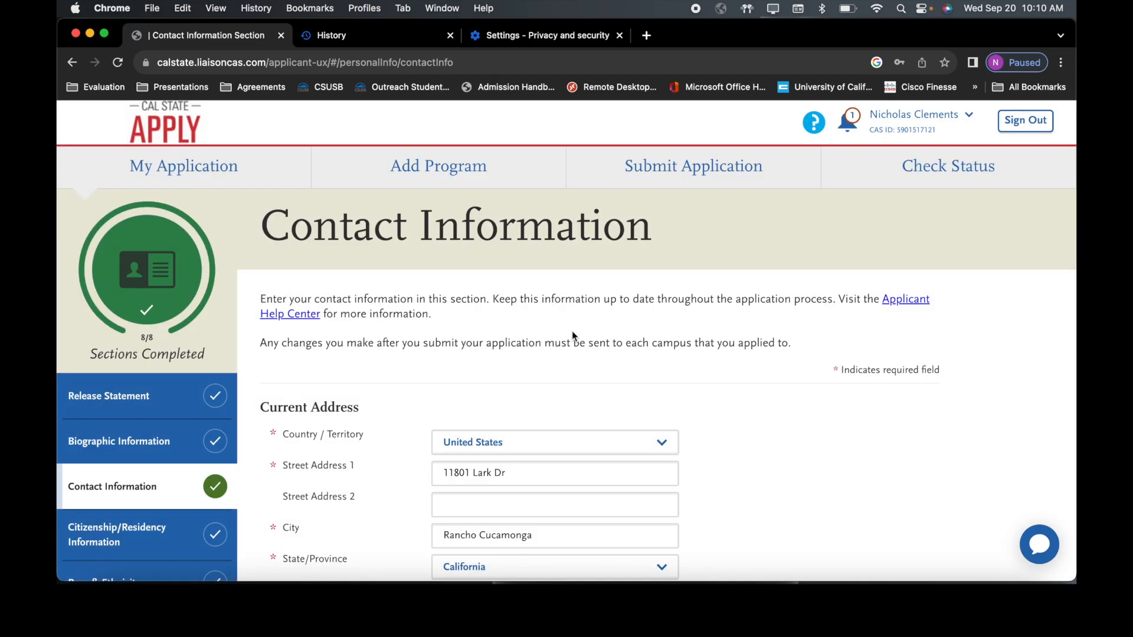
scroll(571, 330, down, 5)
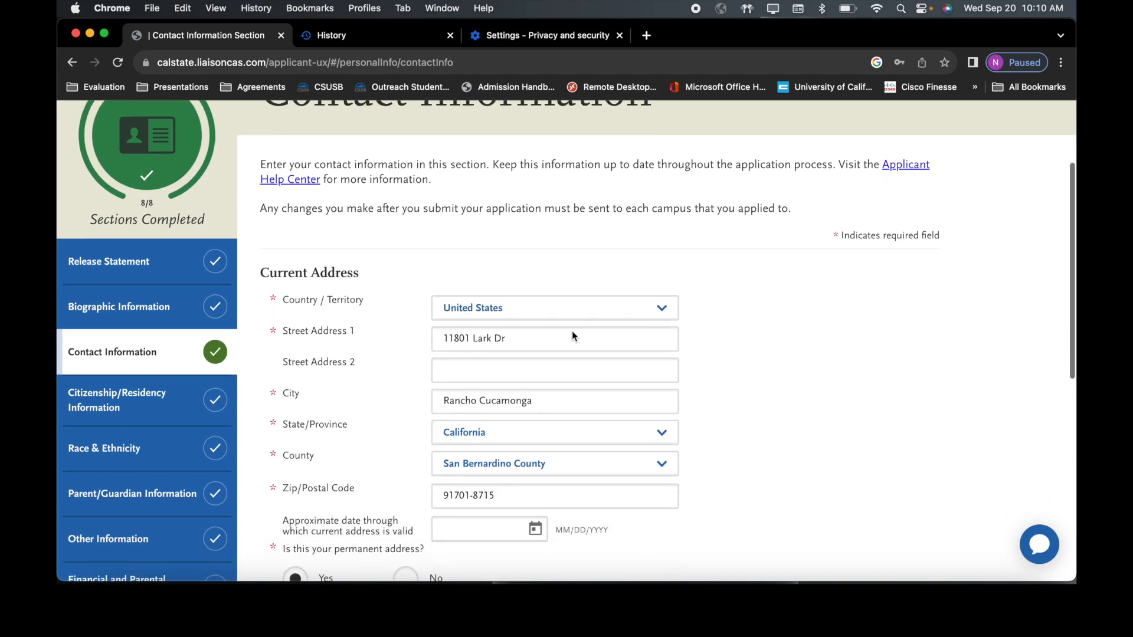
scroll(572, 331, down, 5)
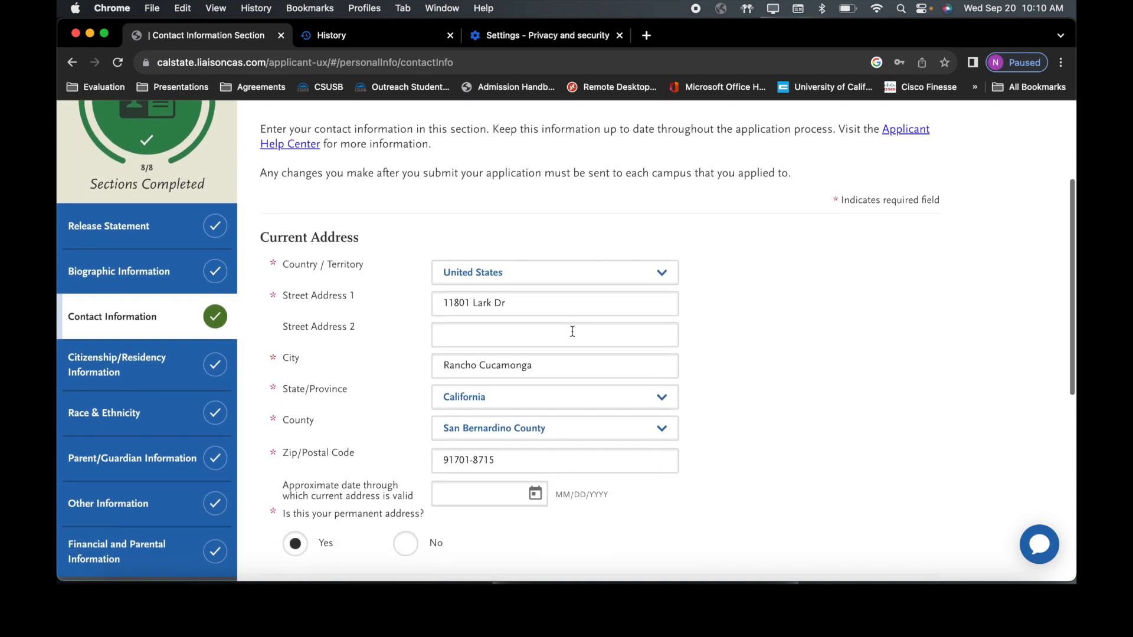
scroll(573, 334, down, 3)
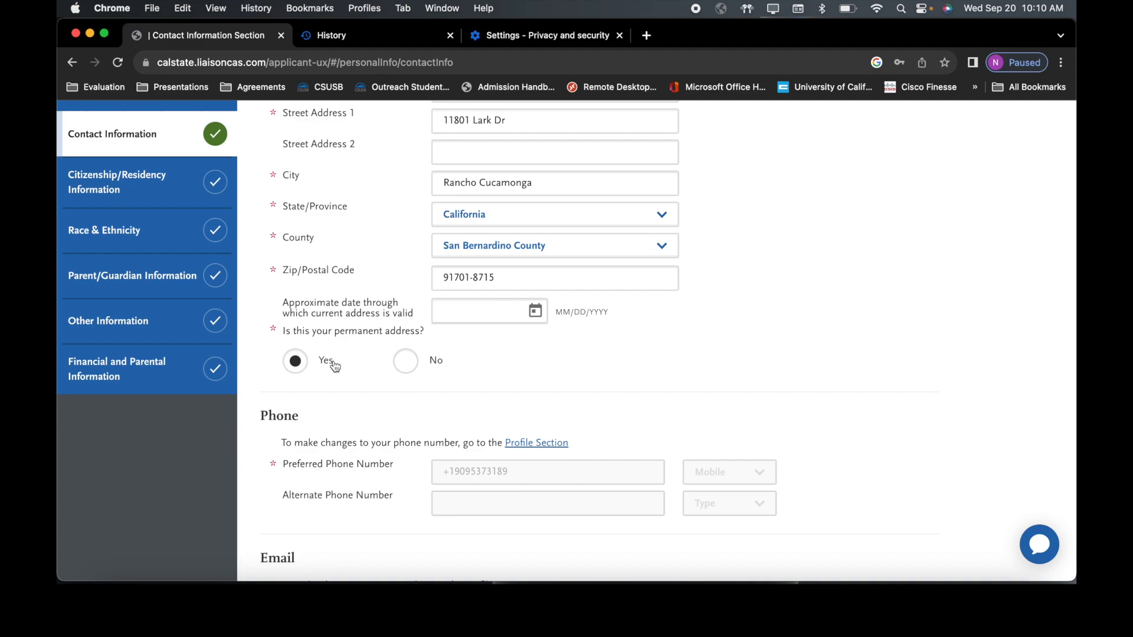
Step: Mark this as the permanent address and save the Contact Information section
click(413, 370)
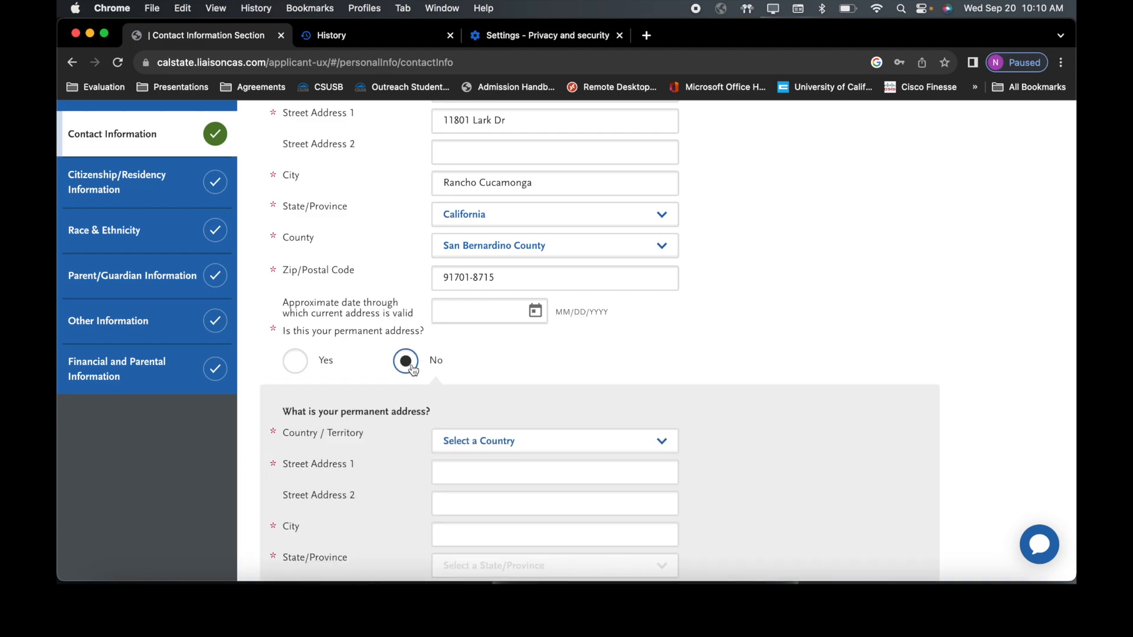
scroll(413, 369, down, 2)
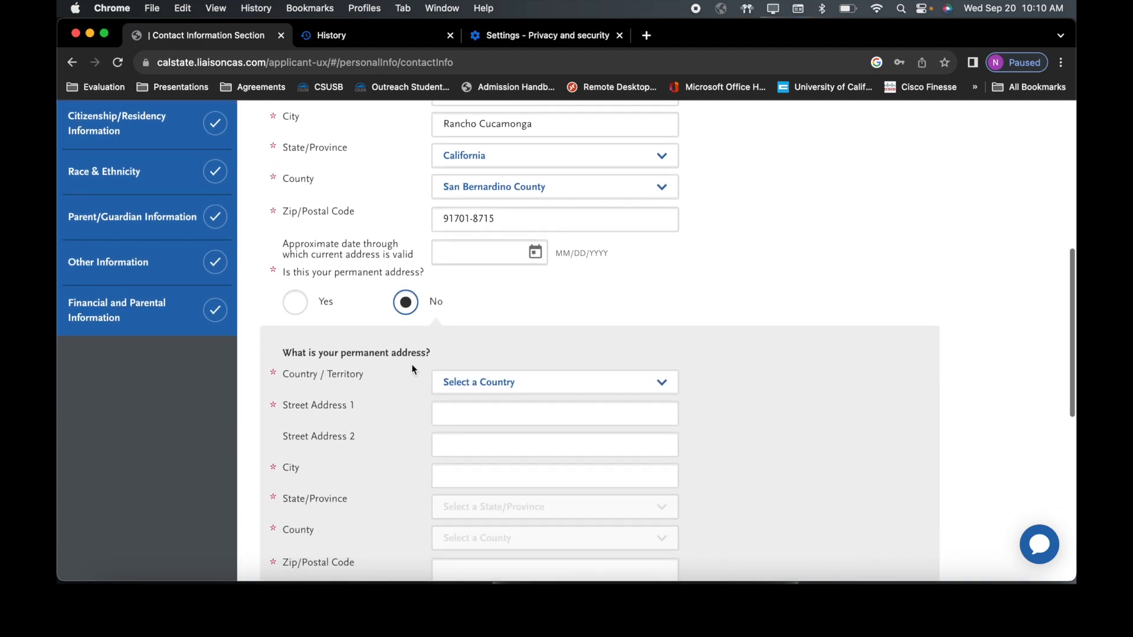
scroll(412, 366, down, 1)
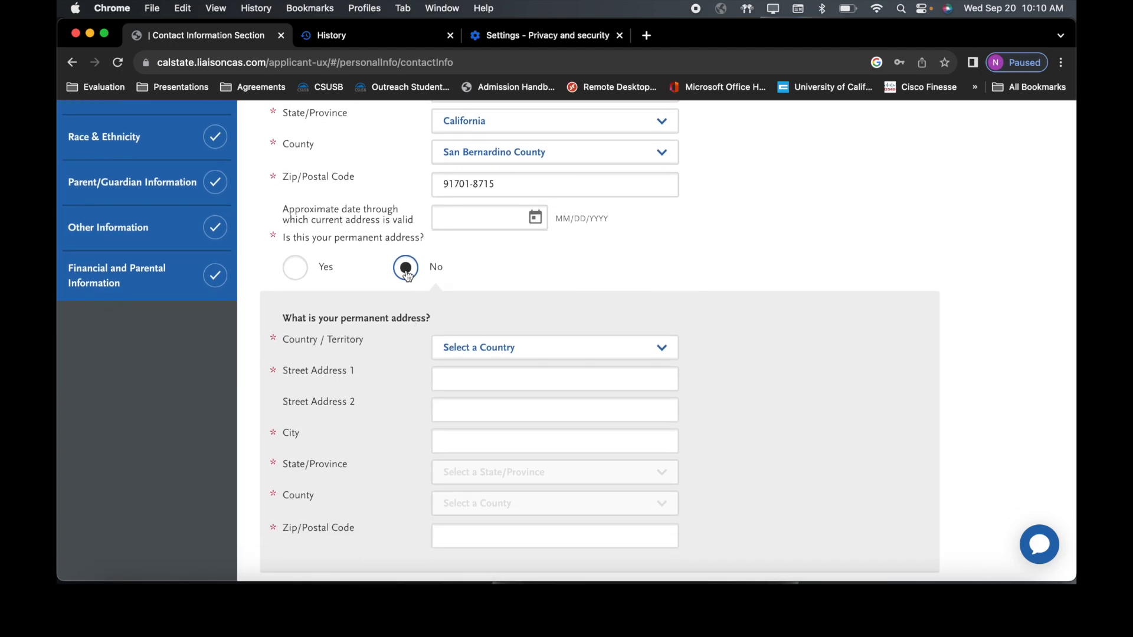
click(300, 269)
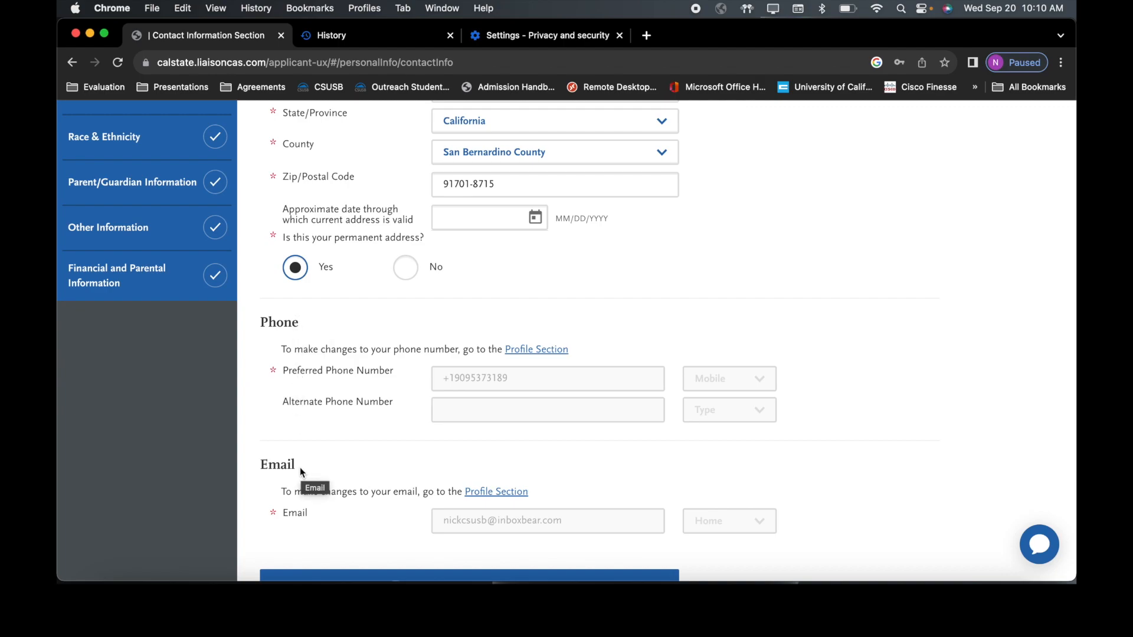
scroll(300, 471, down, 2)
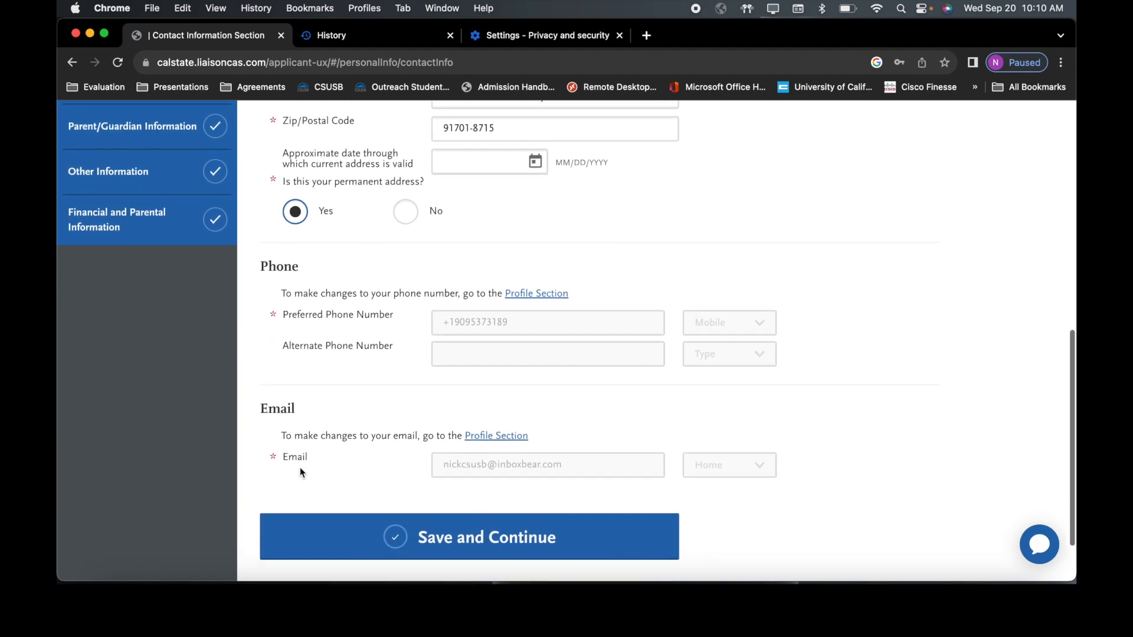
click(461, 540)
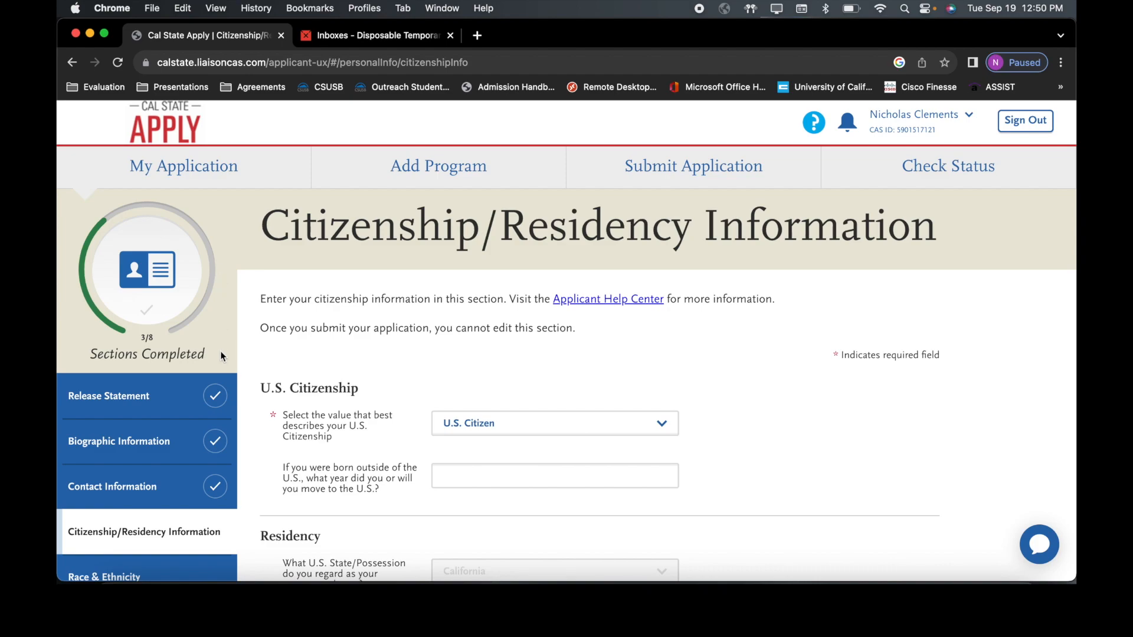
Step: Choose the U.S. citizenship status from the citizenship dropdown
click(463, 414)
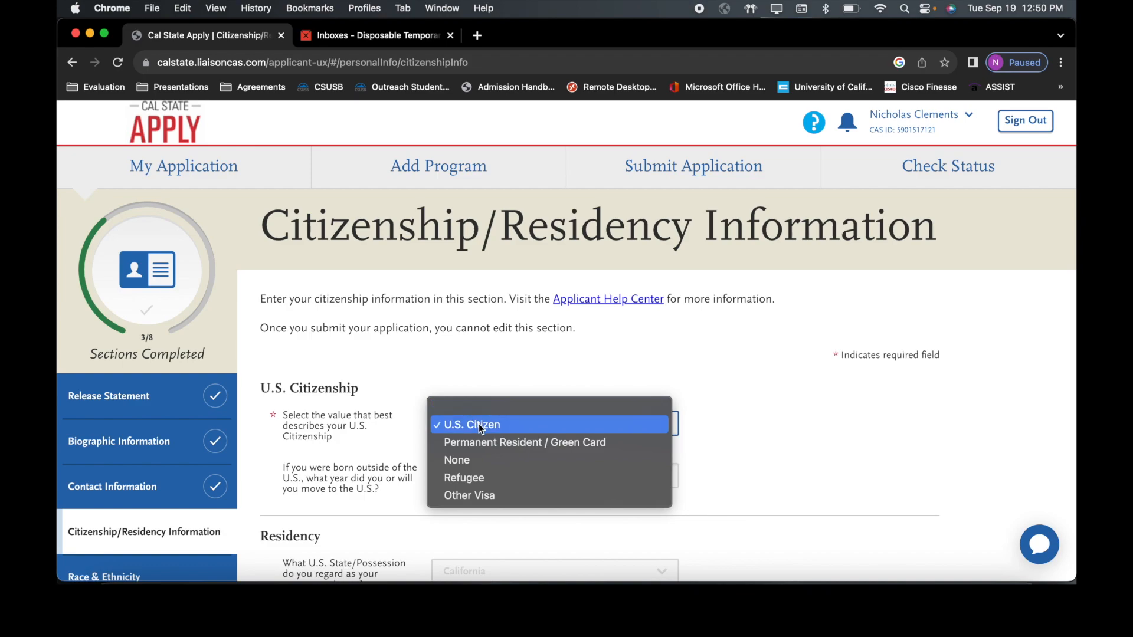
click(479, 424)
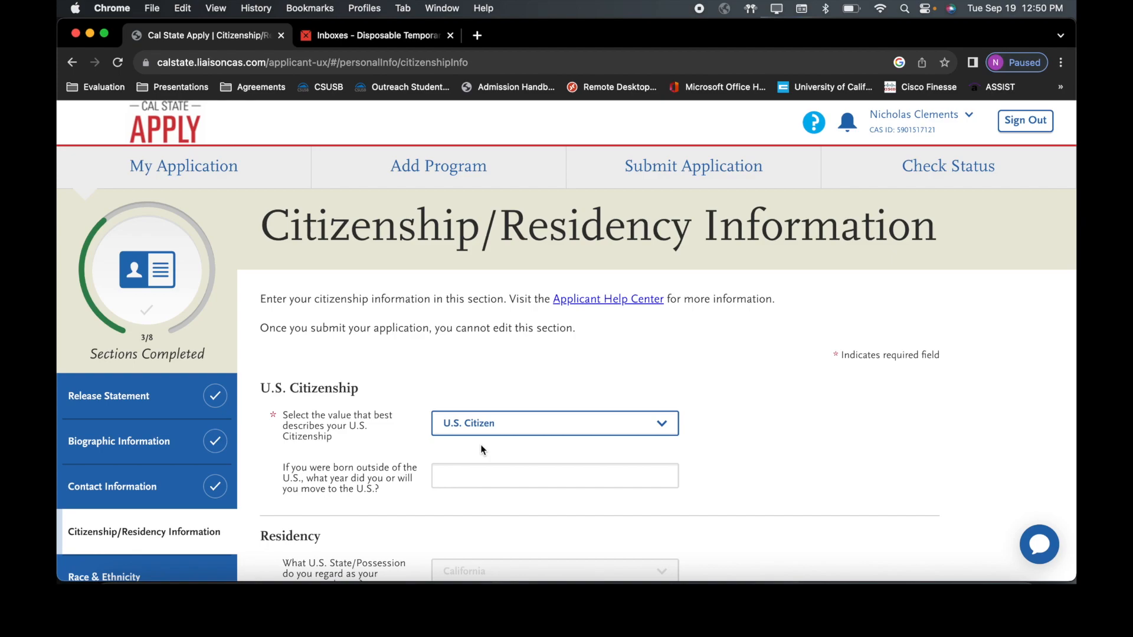
scroll(480, 479, down, 4)
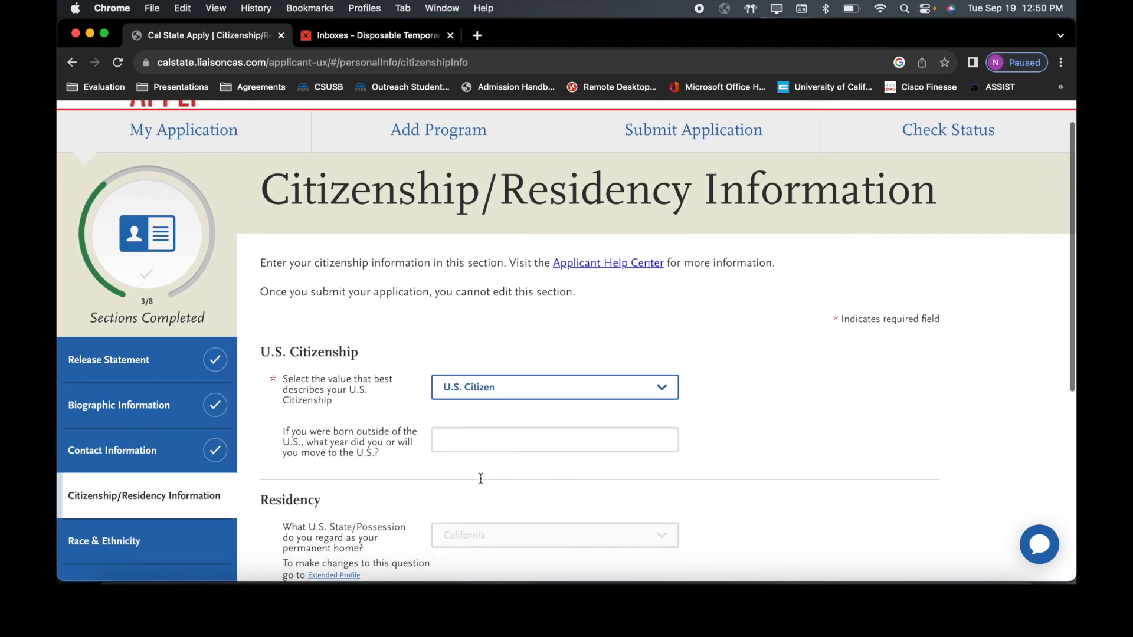
scroll(481, 482, down, 3)
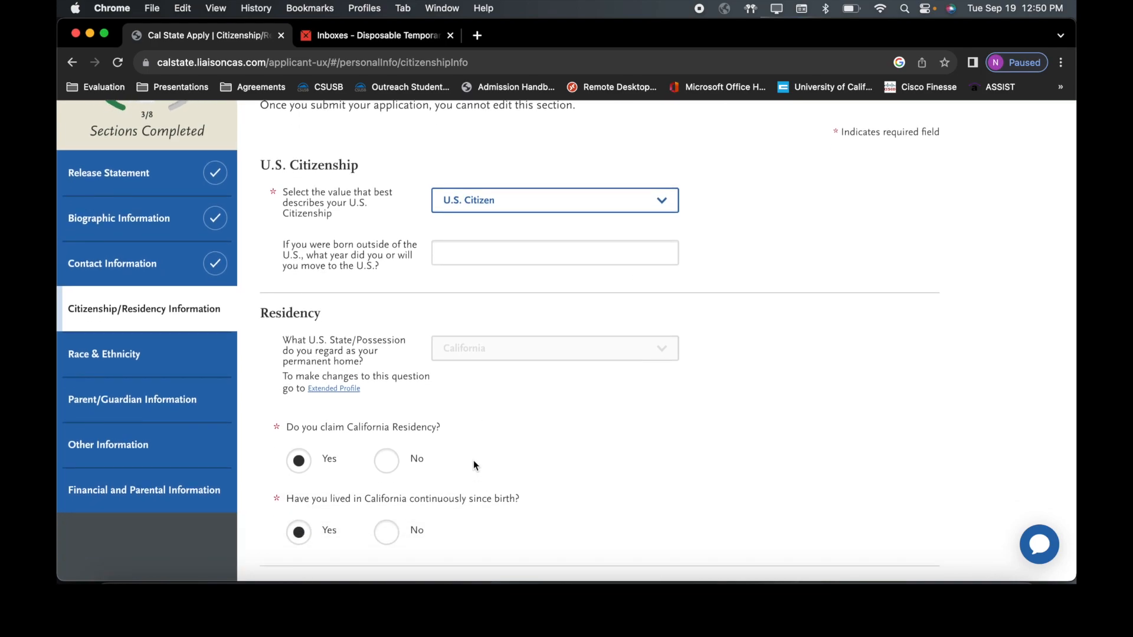
Step: Claim California residency and answer Yes to living in California since birth
click(297, 461)
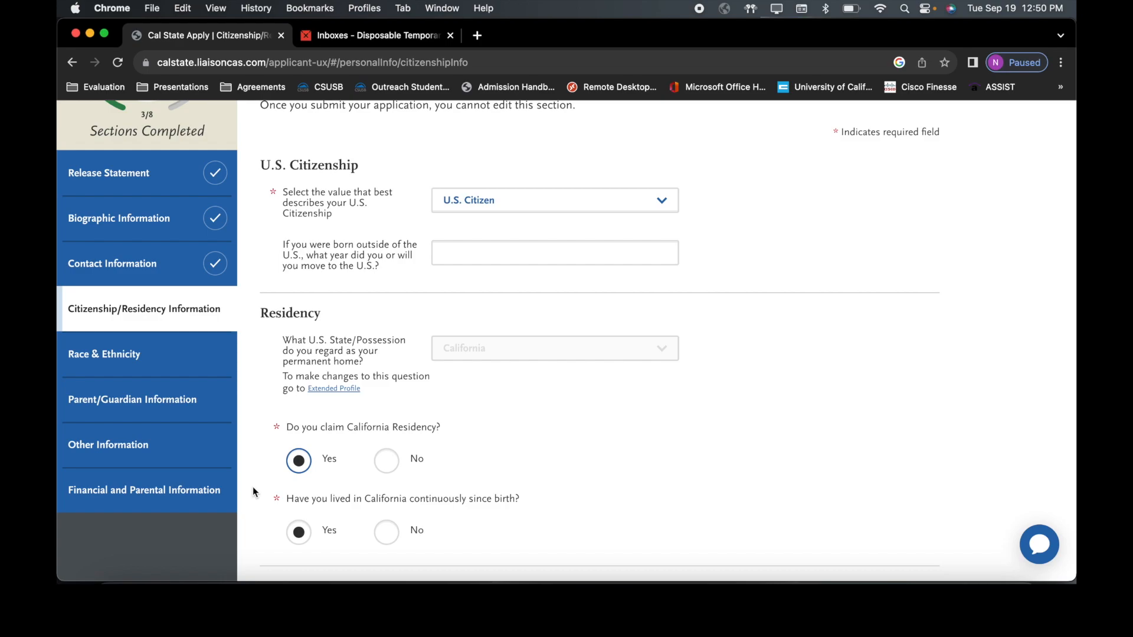
scroll(306, 529, down, 2)
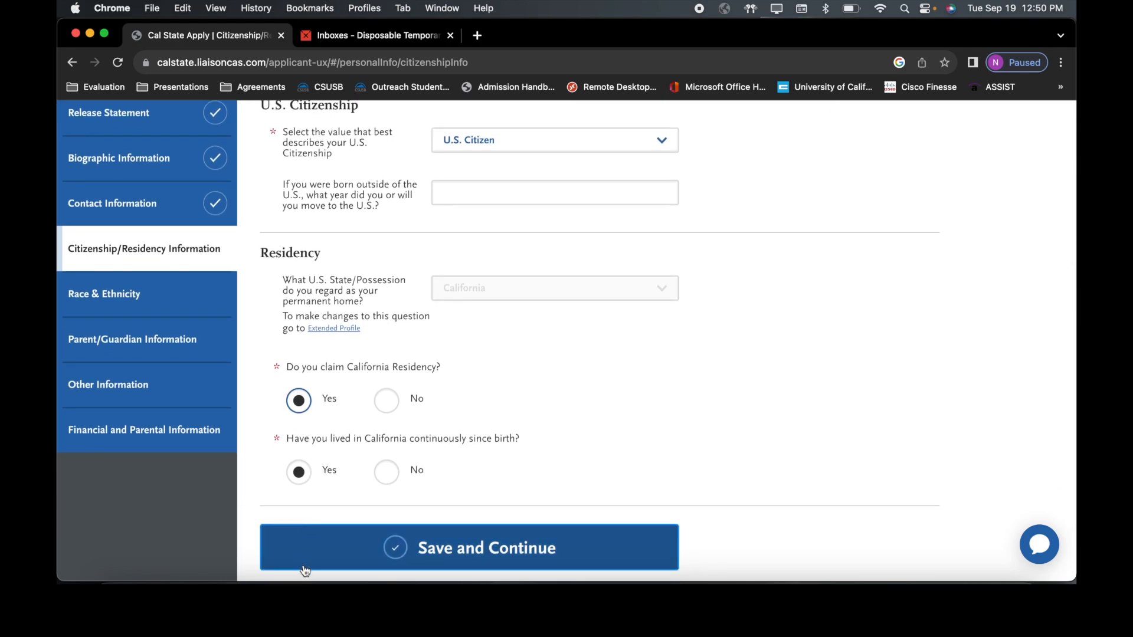
click(386, 481)
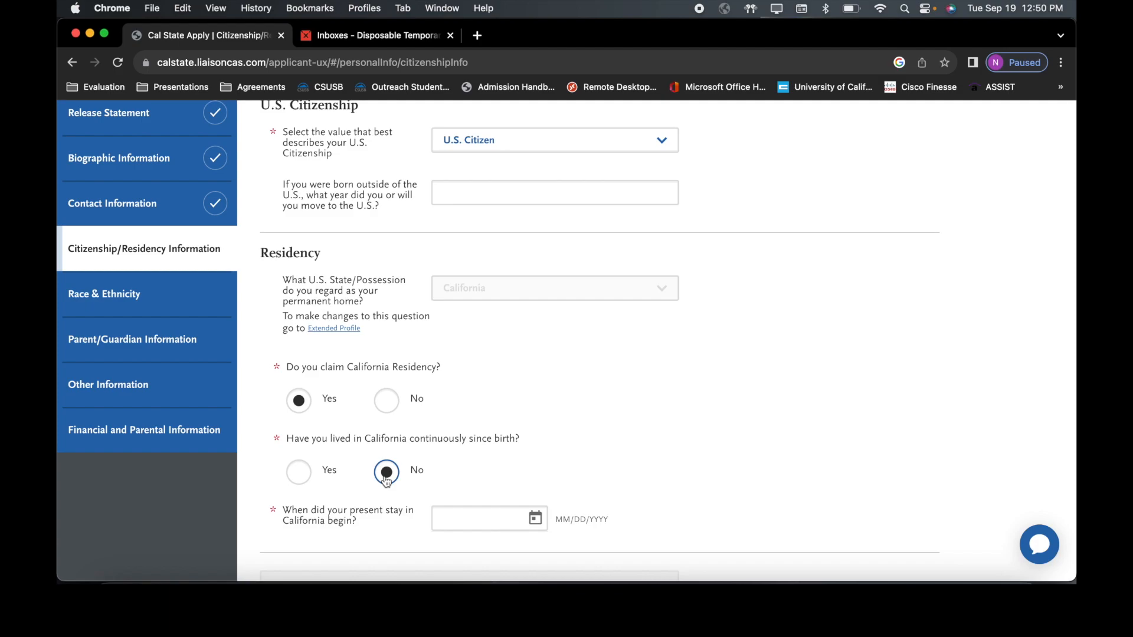
click(463, 514)
click(299, 472)
scroll(302, 475, down, 1)
scroll(300, 469, down, 1)
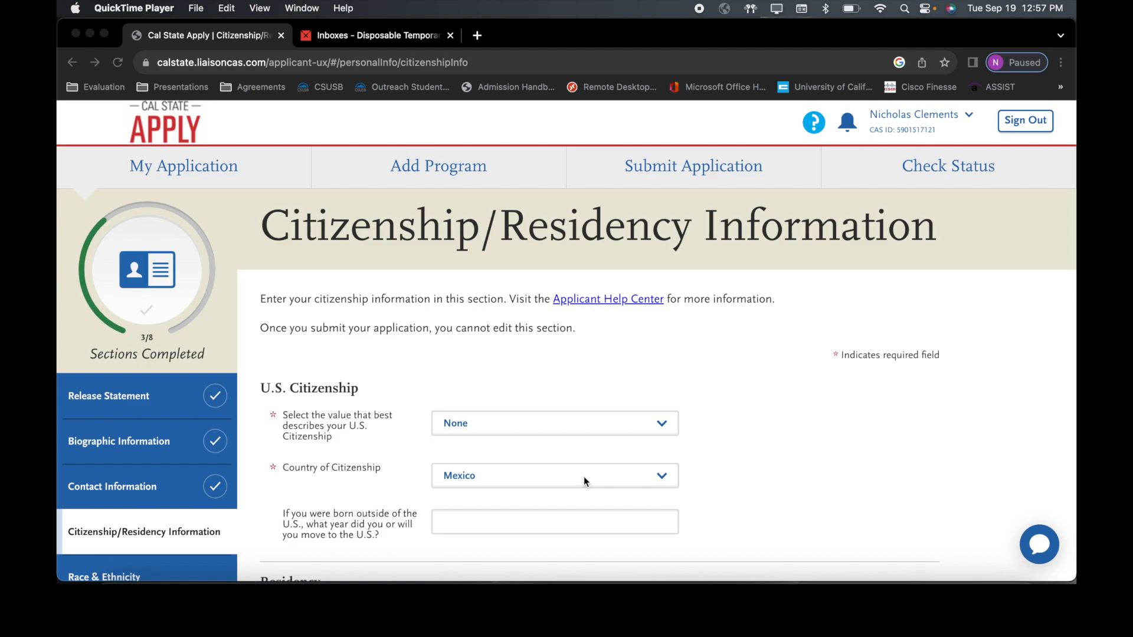
Step: Enter 01/11/2000 as the present California stay start date and save Citizenship/Residency
scroll(583, 481, down, 3)
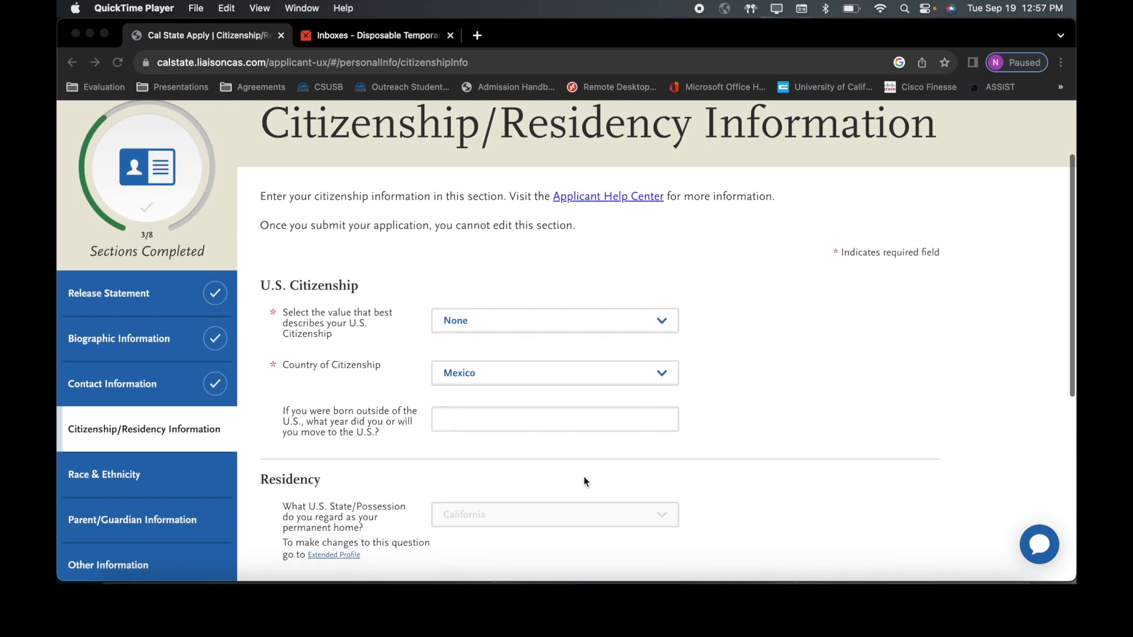
scroll(584, 482, down, 3)
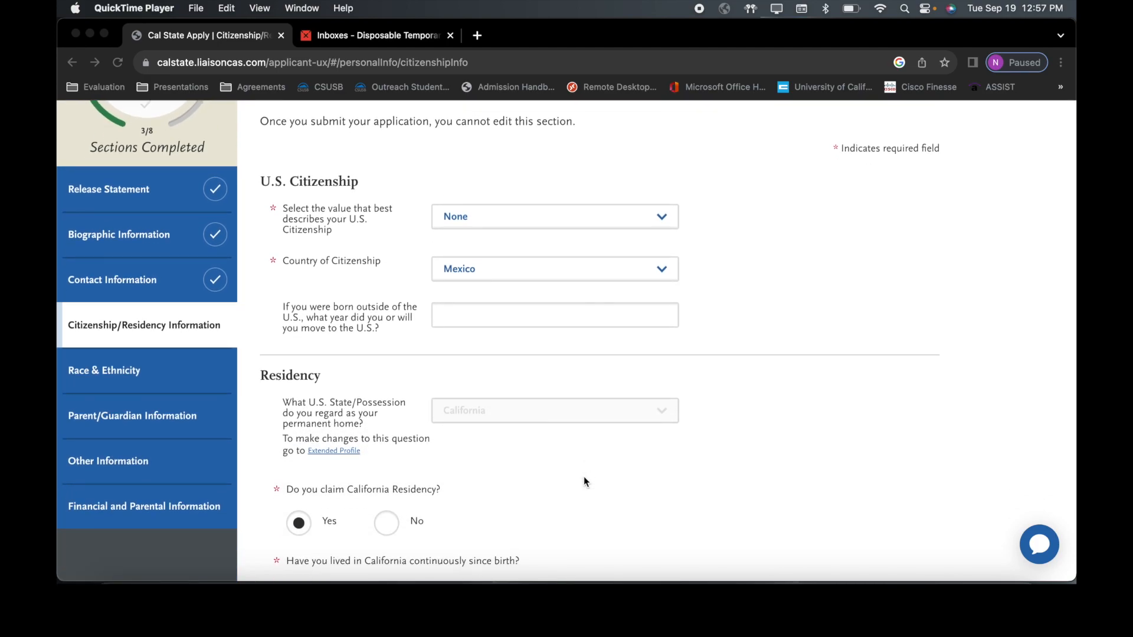
scroll(584, 479, down, 1)
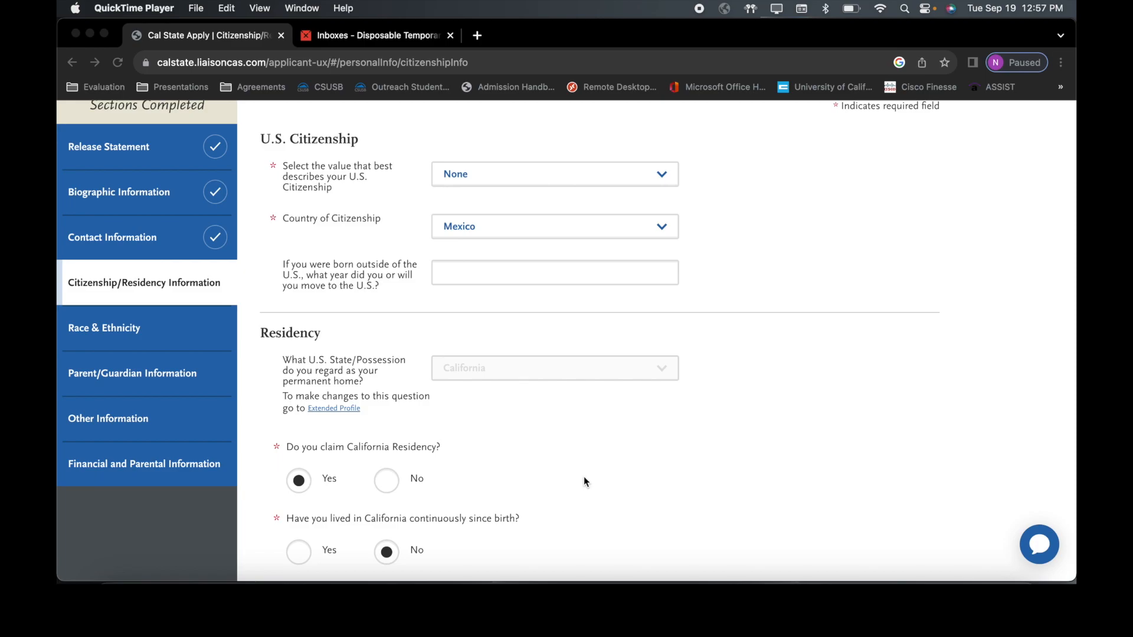
scroll(584, 478, down, 2)
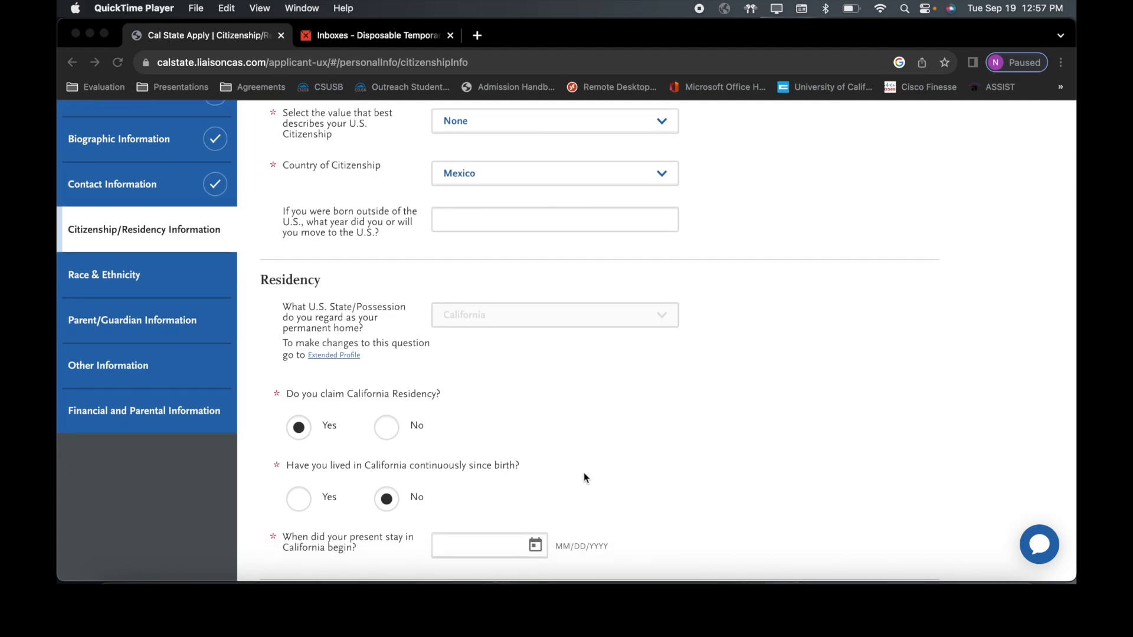
click(479, 544)
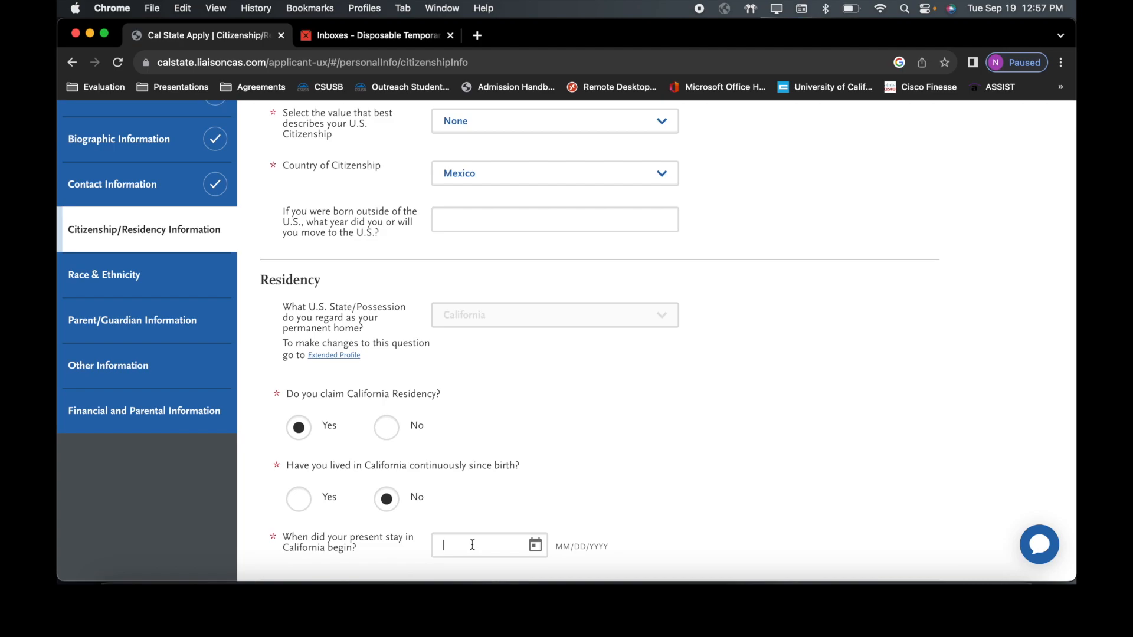
text(01)
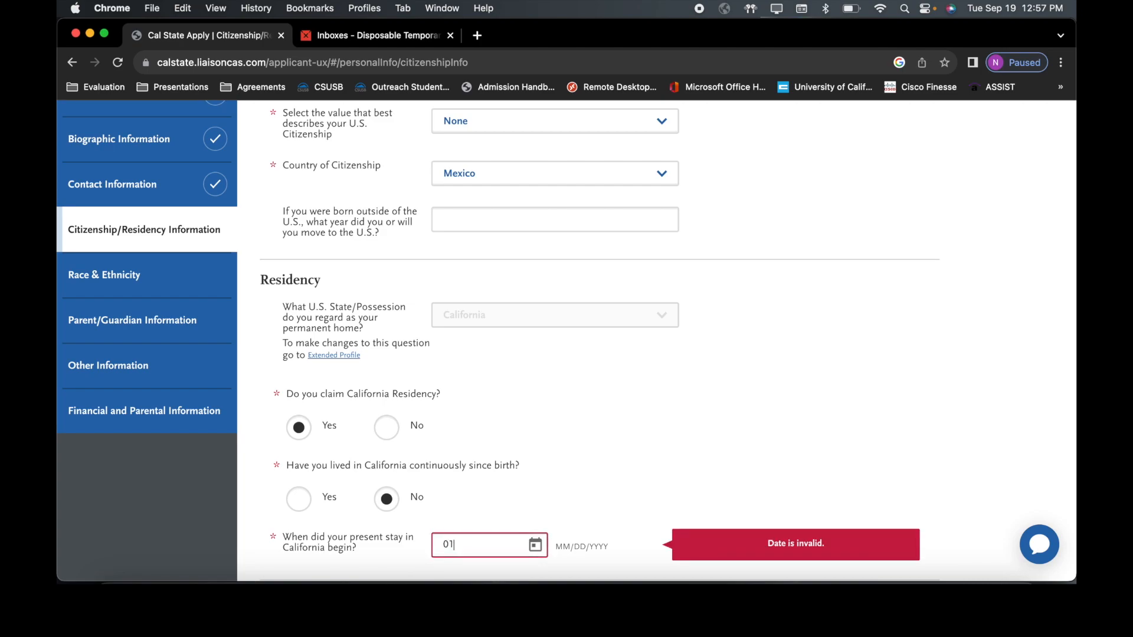
text(/11/2000)
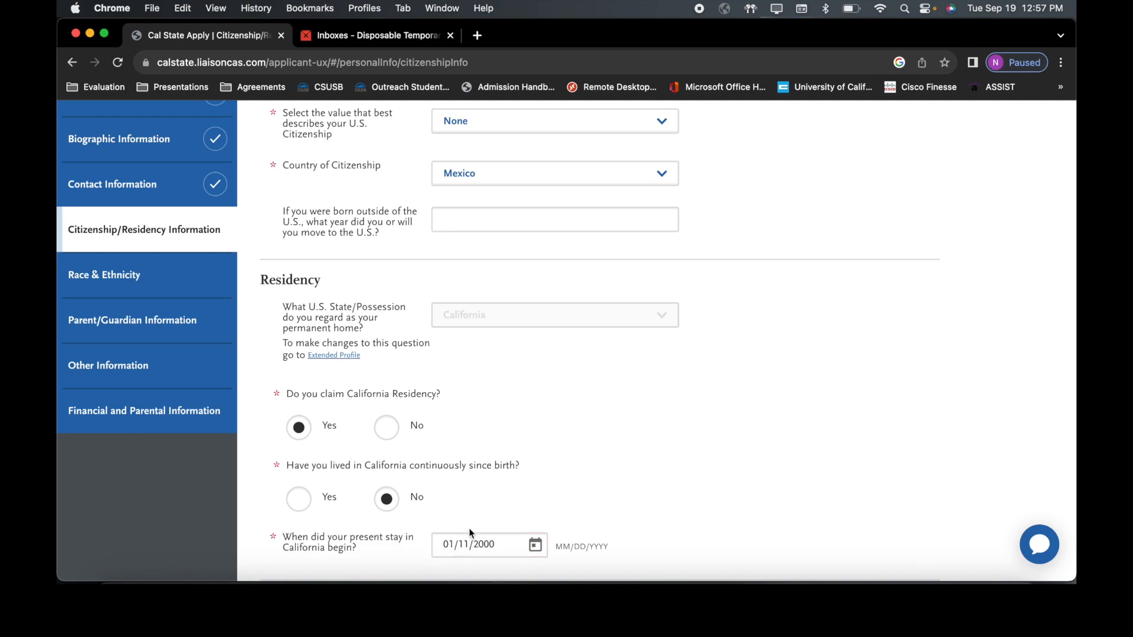
scroll(468, 521, down, 3)
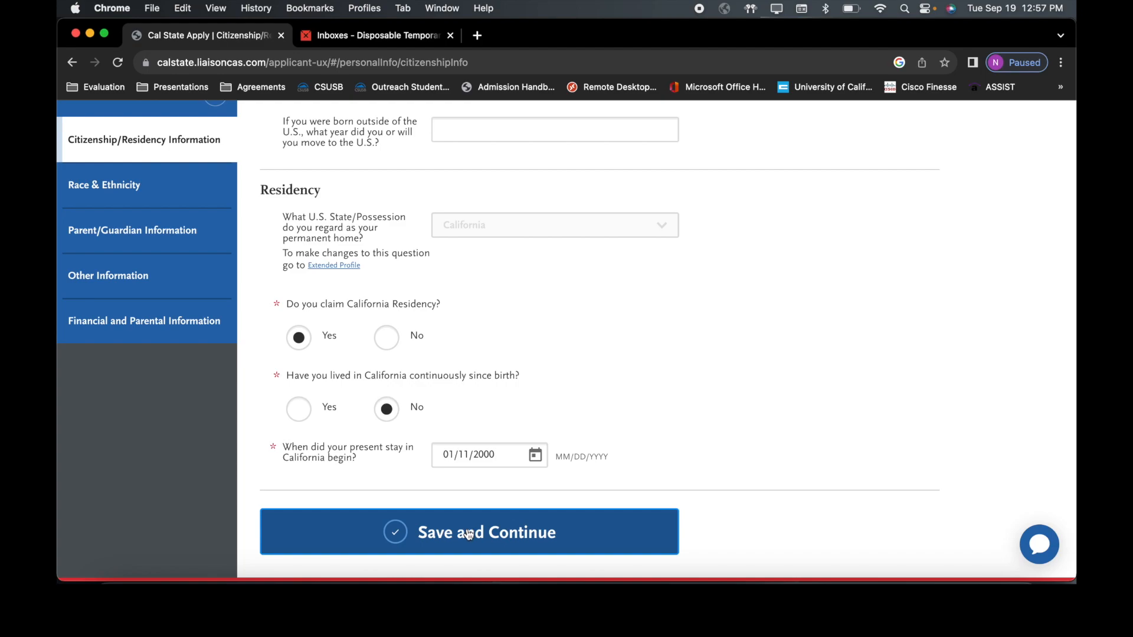
click(469, 533)
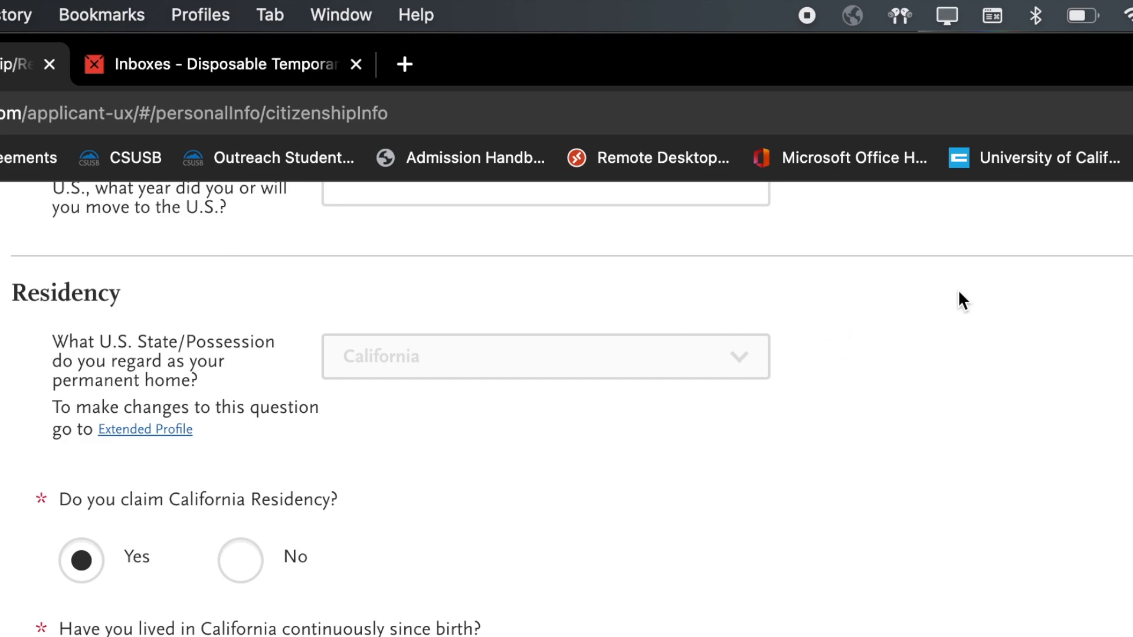
scroll(963, 301, up, 5)
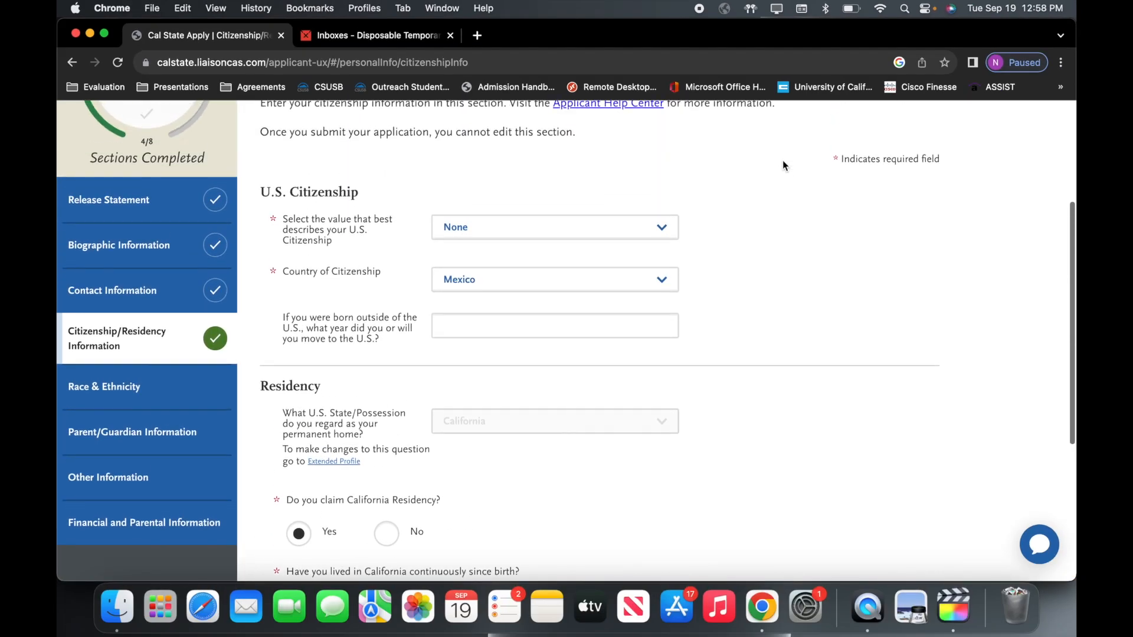
scroll(782, 160, up, 4)
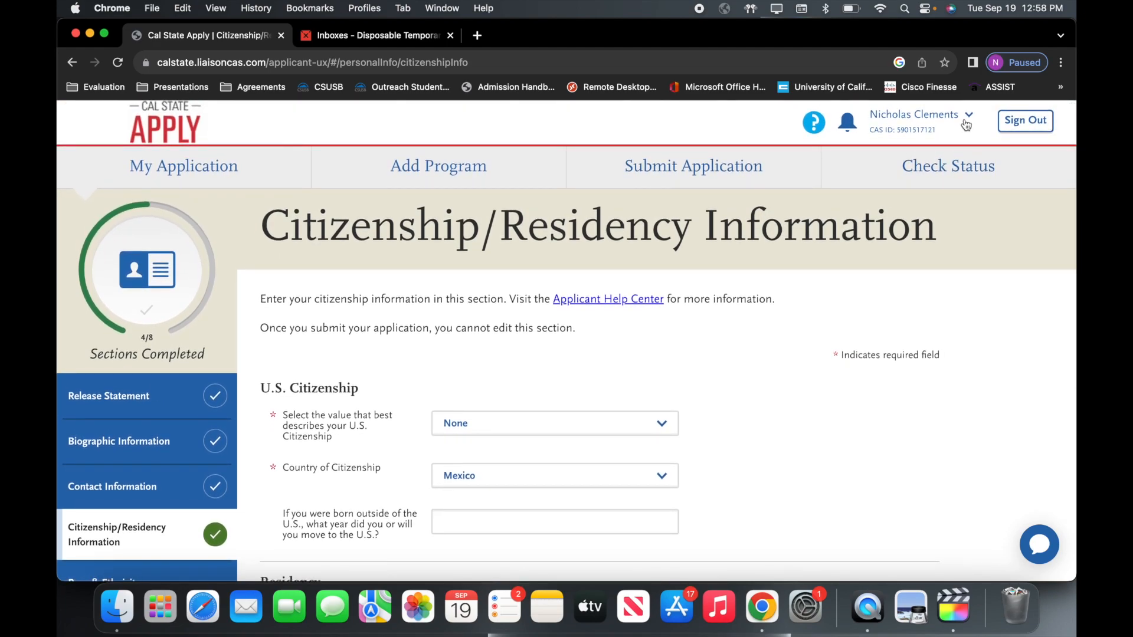
Step: Open Extended Profile from the account menu and scroll through its saved answers
click(965, 122)
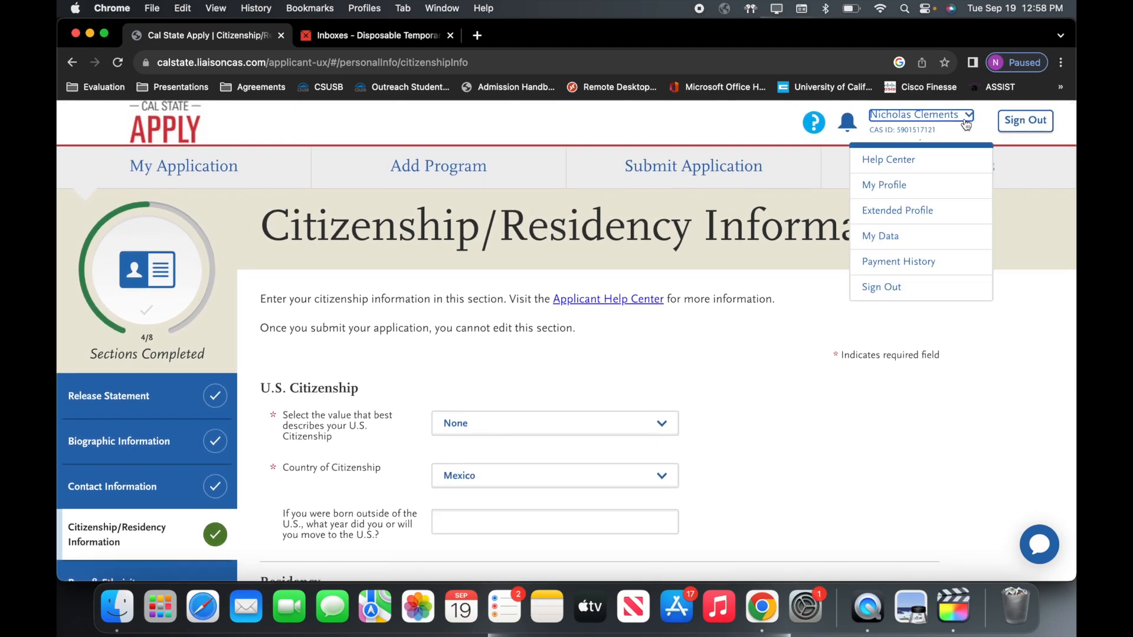
click(927, 218)
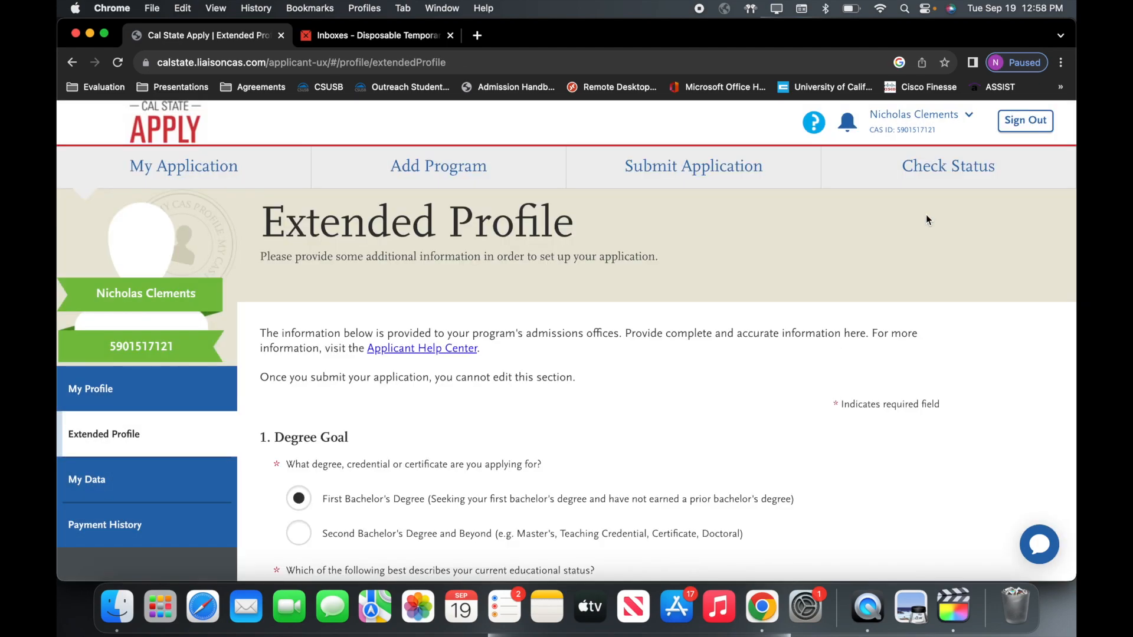
scroll(645, 390, down, 5)
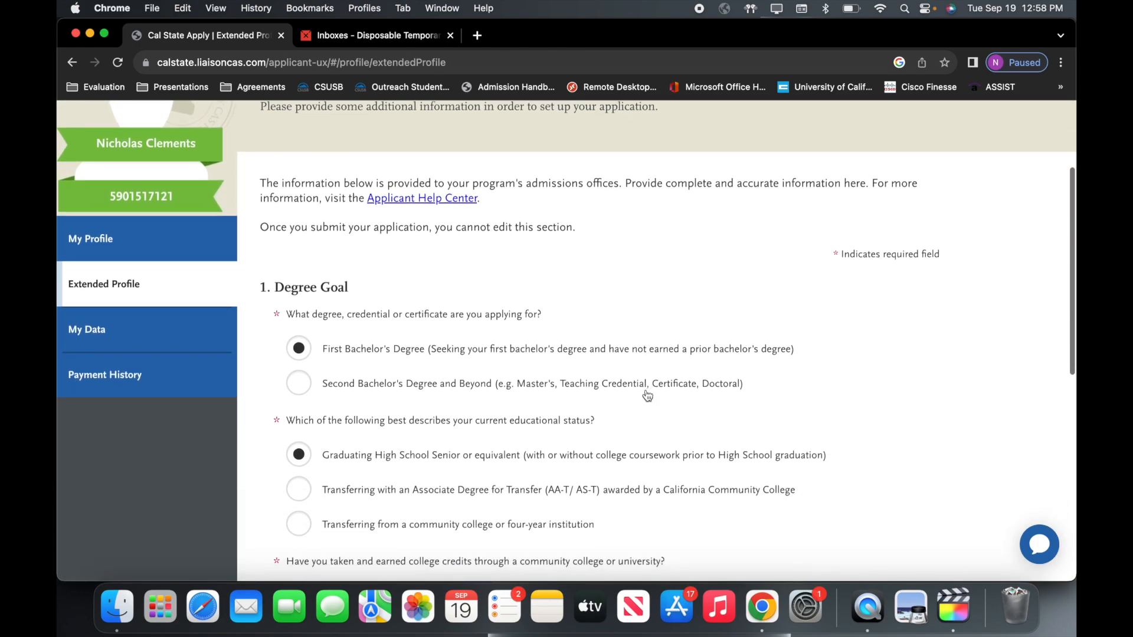
scroll(647, 395, down, 3)
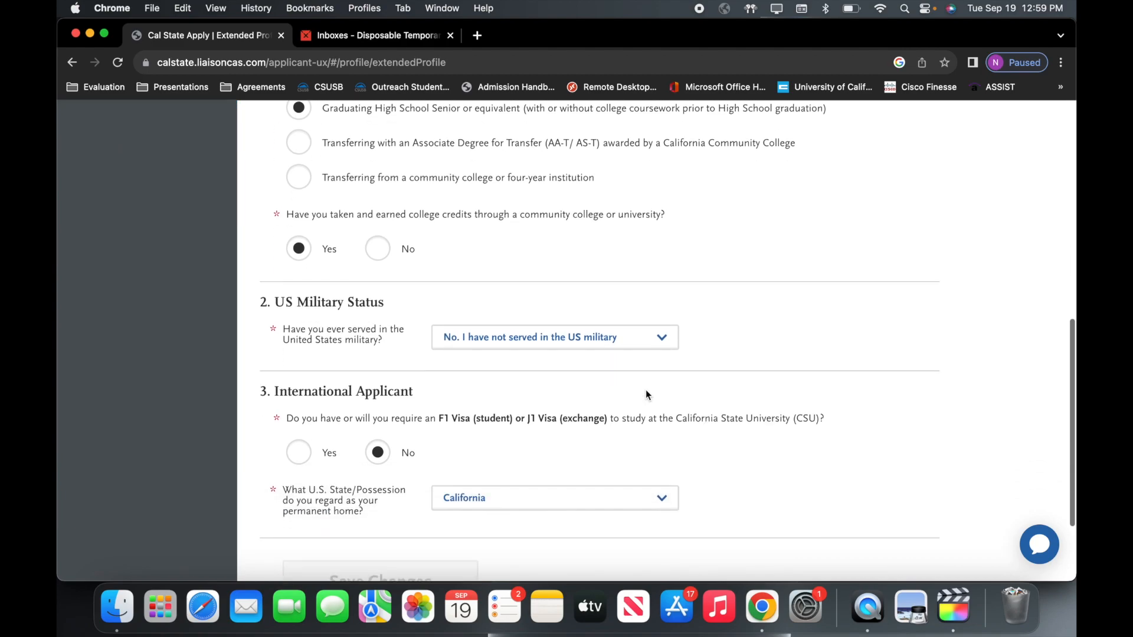
scroll(645, 394, down, 2)
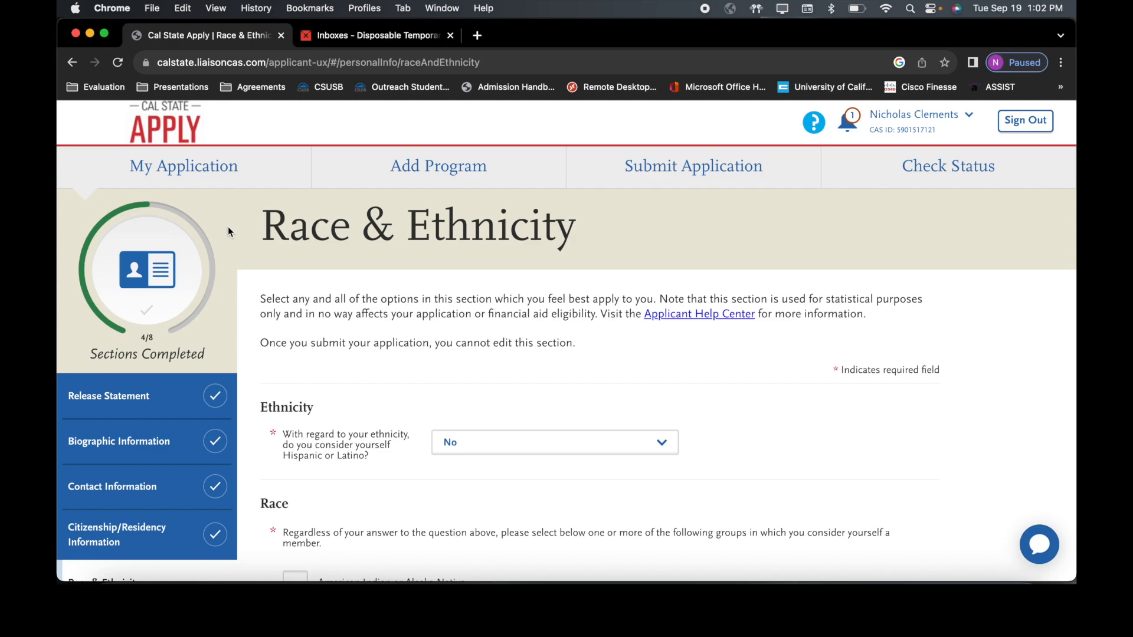
Step: Keep No for Hispanic or Latino and mark Asian with Korean as the sub-category
click(493, 439)
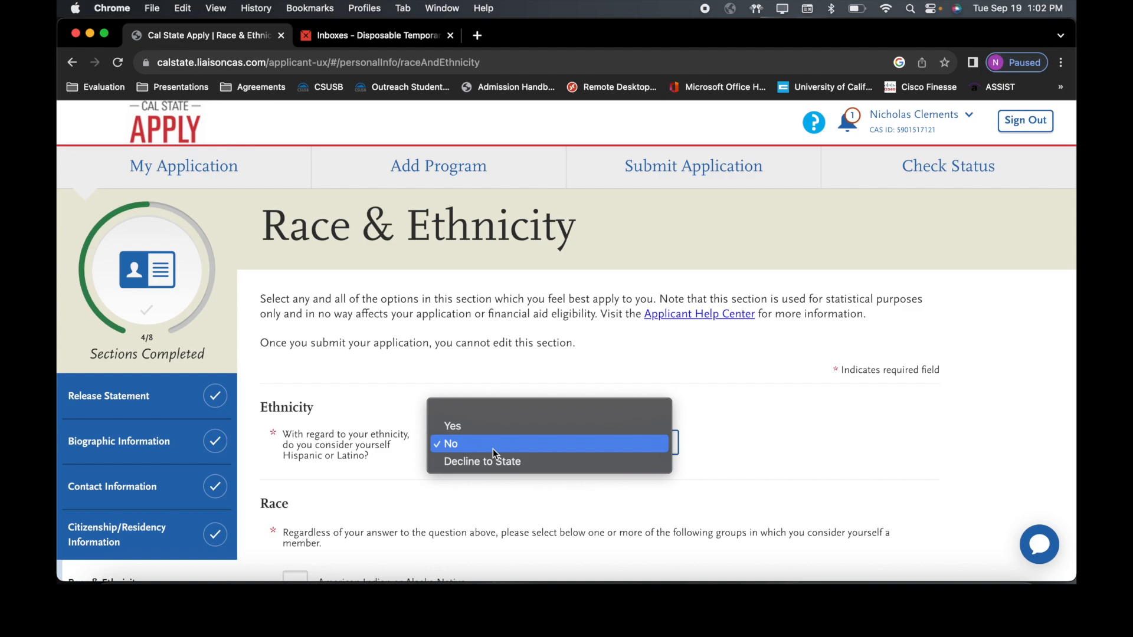
click(493, 444)
scroll(493, 448, down, 3)
scroll(493, 448, down, 3)
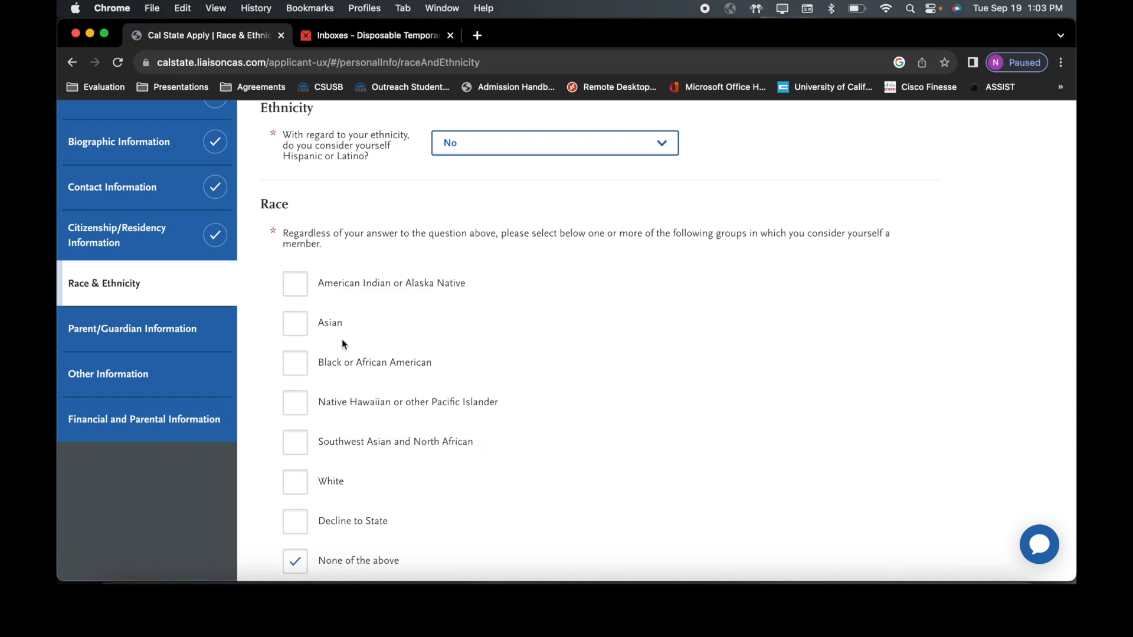
click(296, 324)
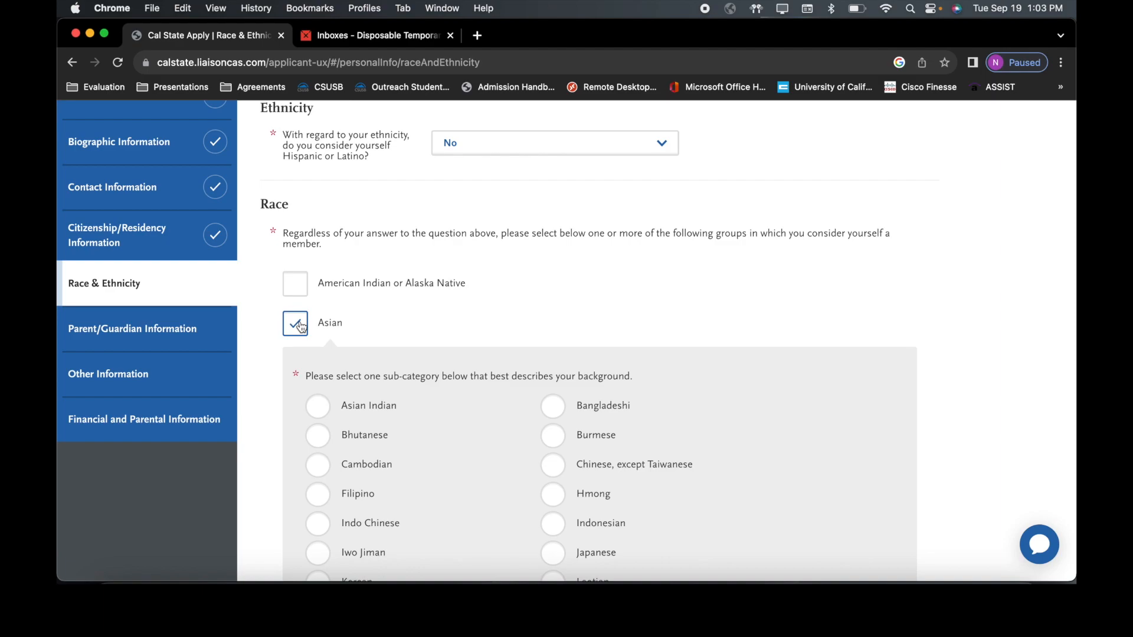
scroll(288, 415, down, 5)
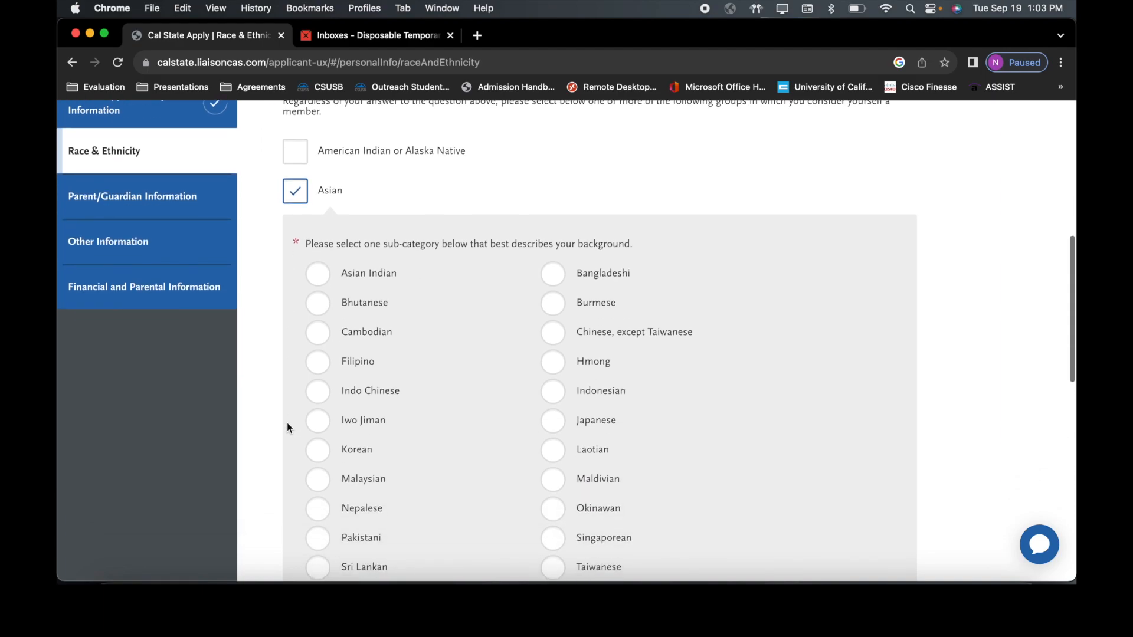
click(318, 455)
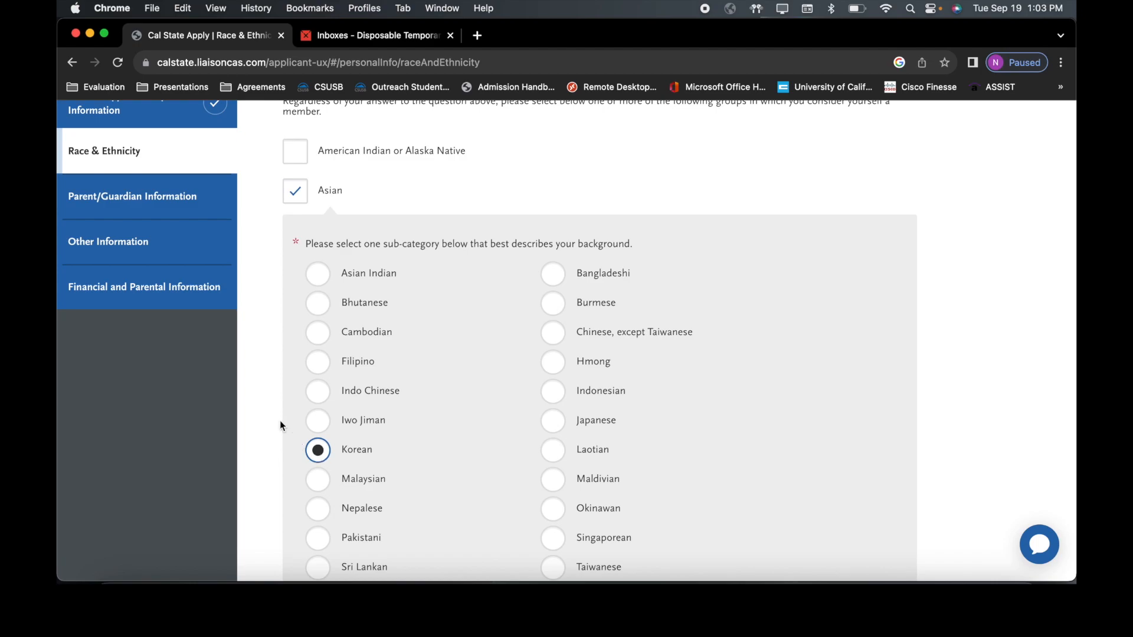
scroll(280, 422, down, 10)
scroll(279, 420, down, 9)
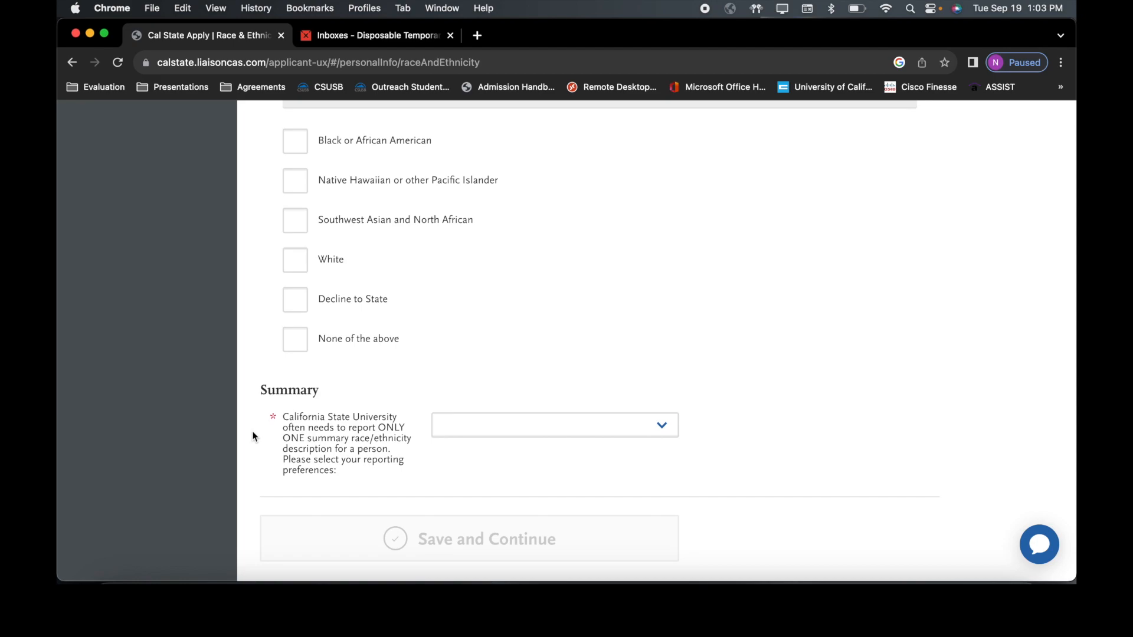
Step: Set the summary race/ethnicity to Asian and save the section
click(499, 436)
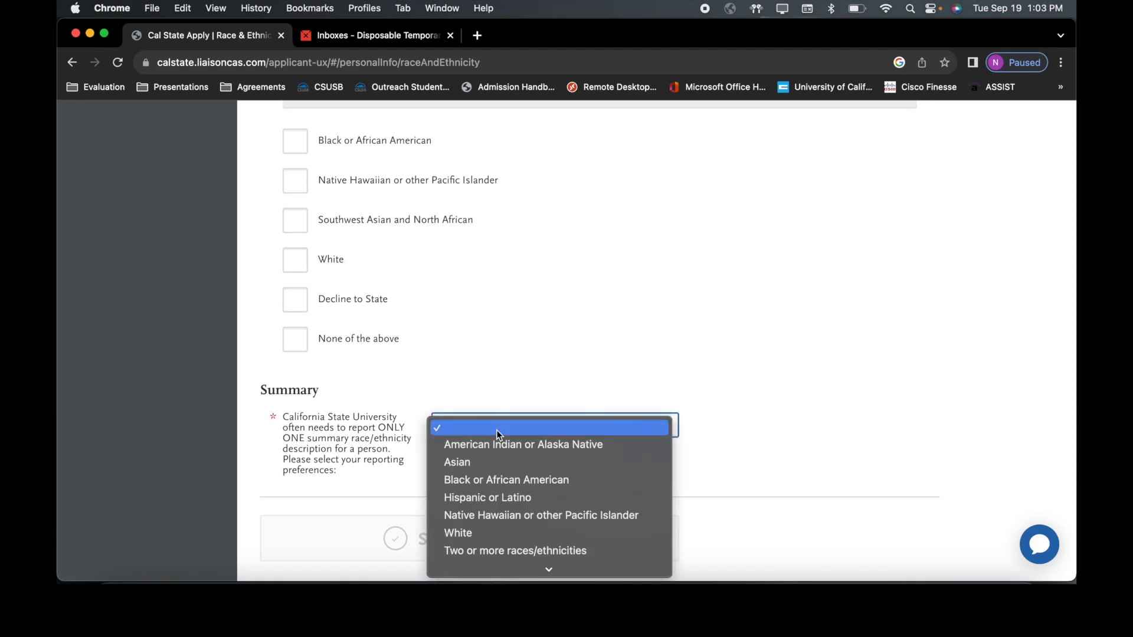
click(499, 463)
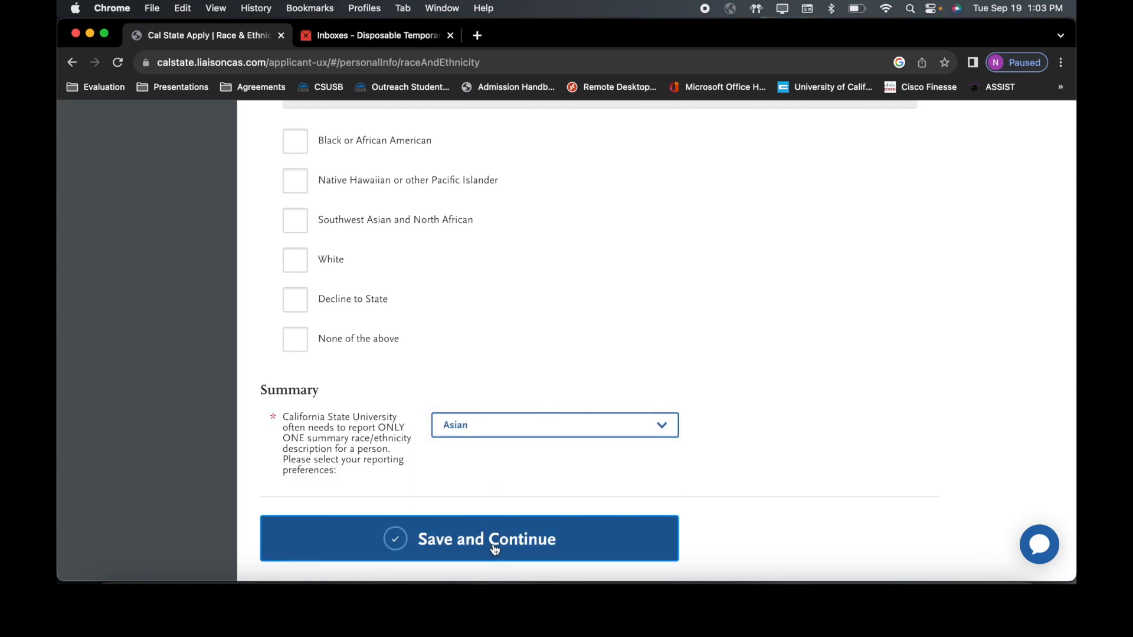
click(495, 550)
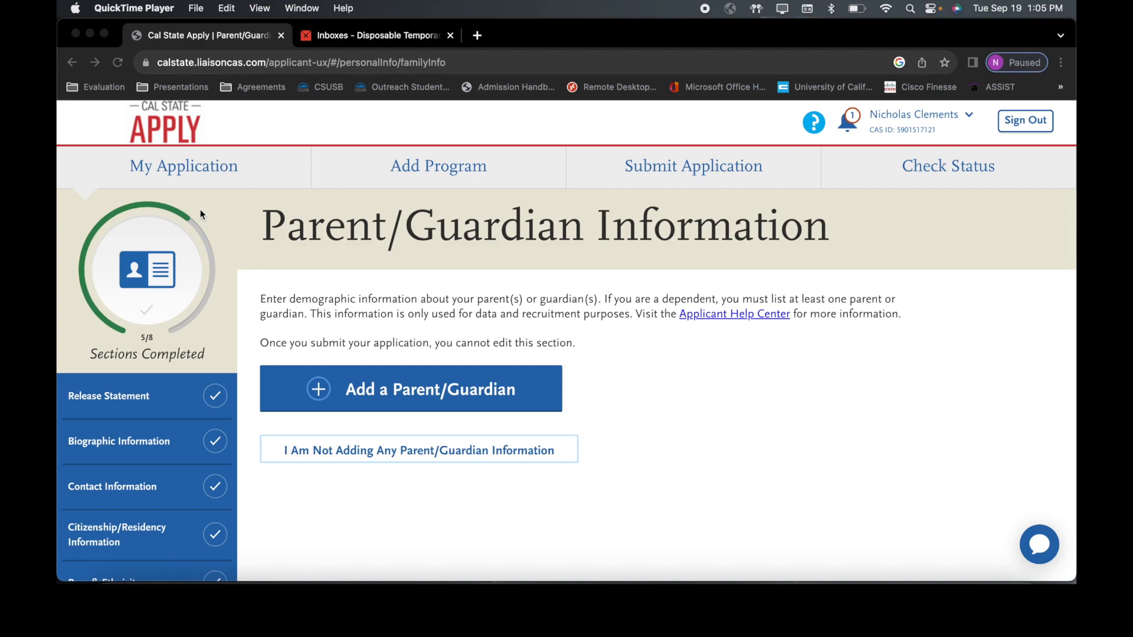
Step: Add a parent/guardian with the mother's first and last name and relationship Mother
click(414, 388)
click(414, 388)
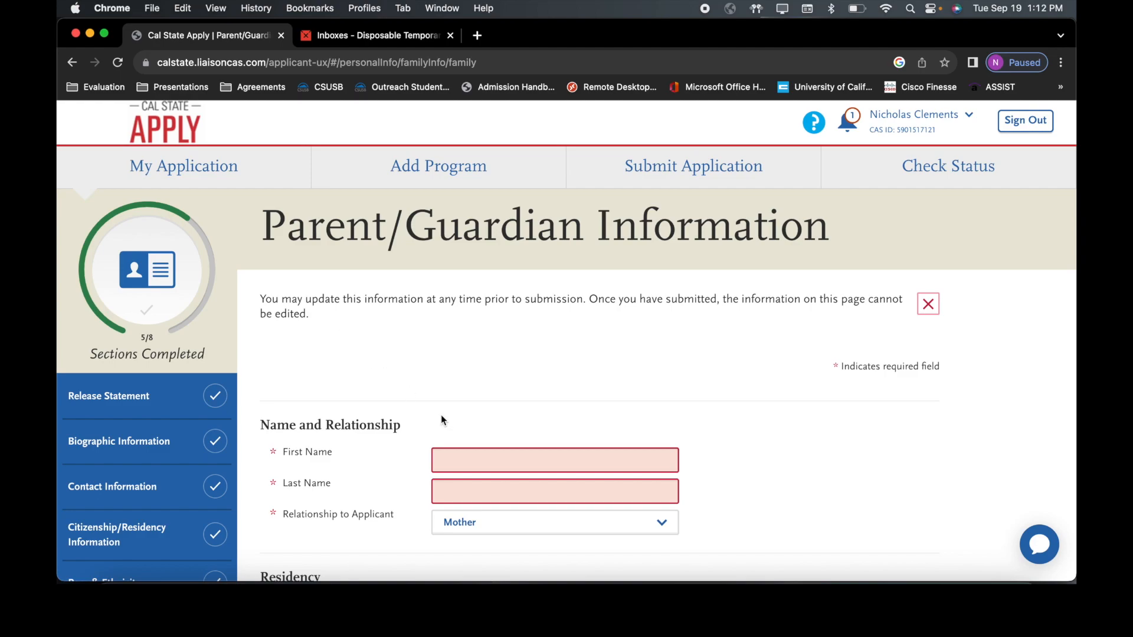
click(490, 461)
text(Mom)
key(Tab)
text(Clements)
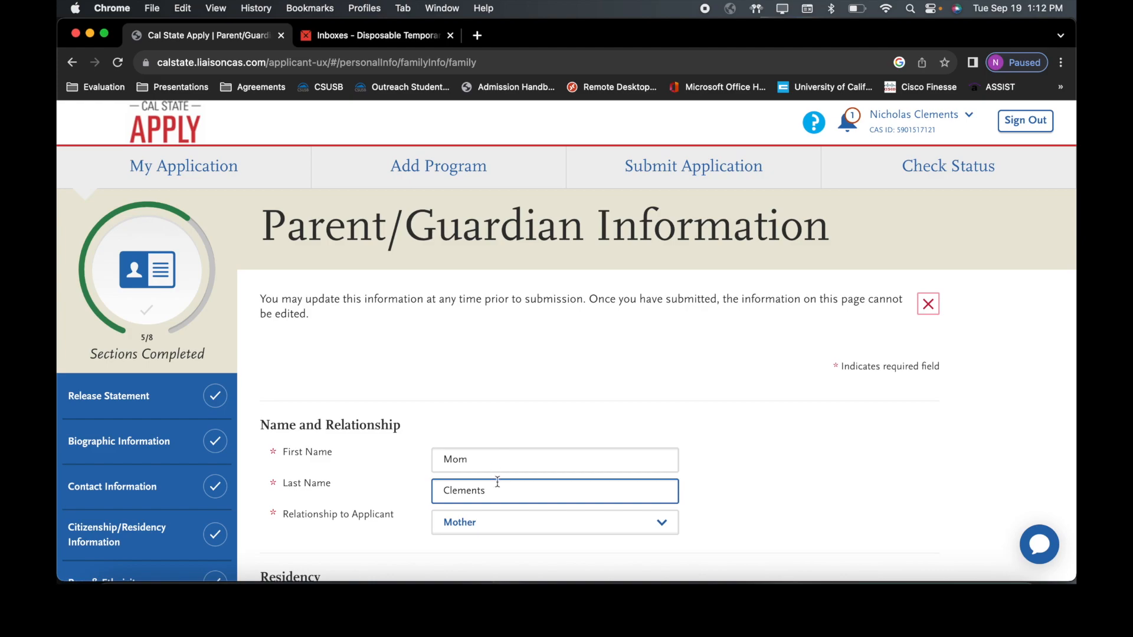
click(504, 527)
scroll(502, 522, down, 3)
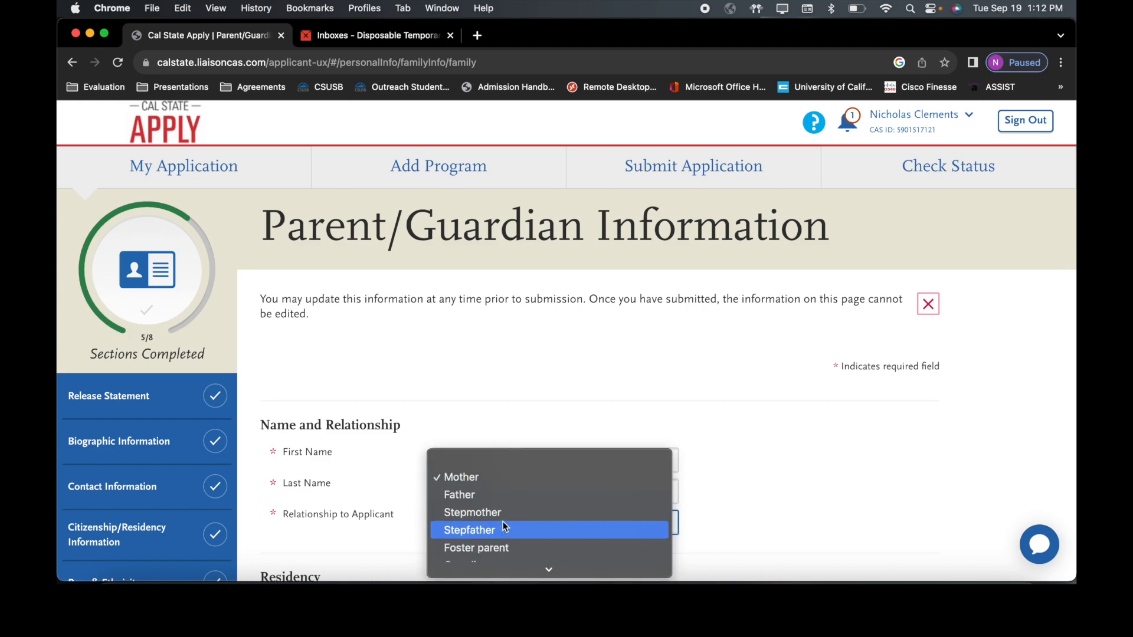
scroll(503, 521, down, 1)
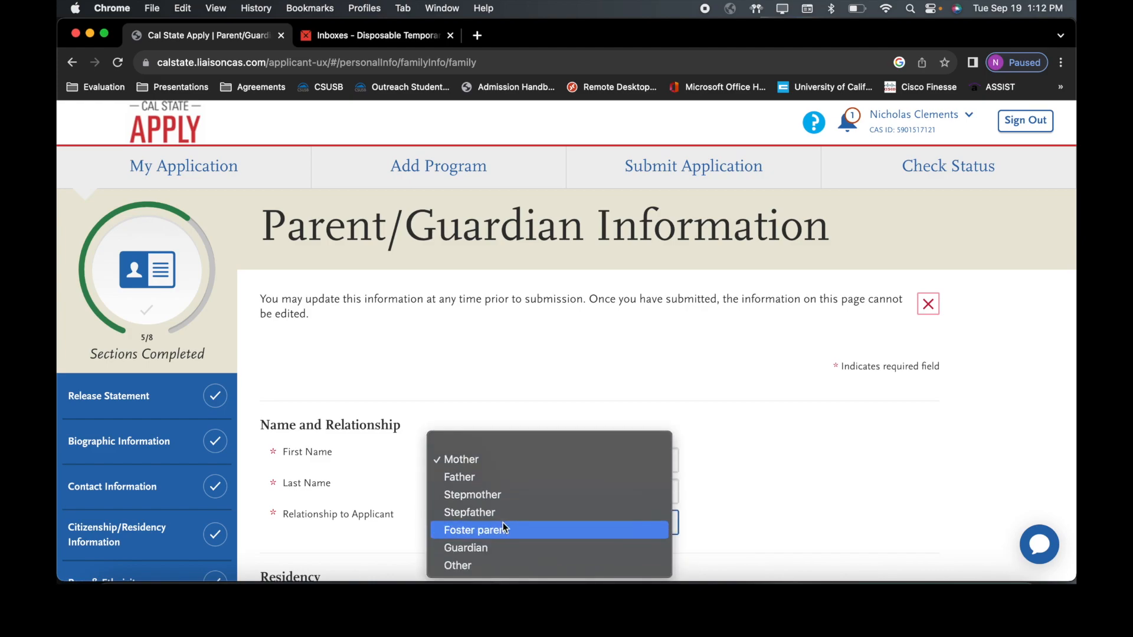
click(498, 456)
Step: Answer Yes to both permanent California residency and living in California since birth
scroll(498, 427, down, 5)
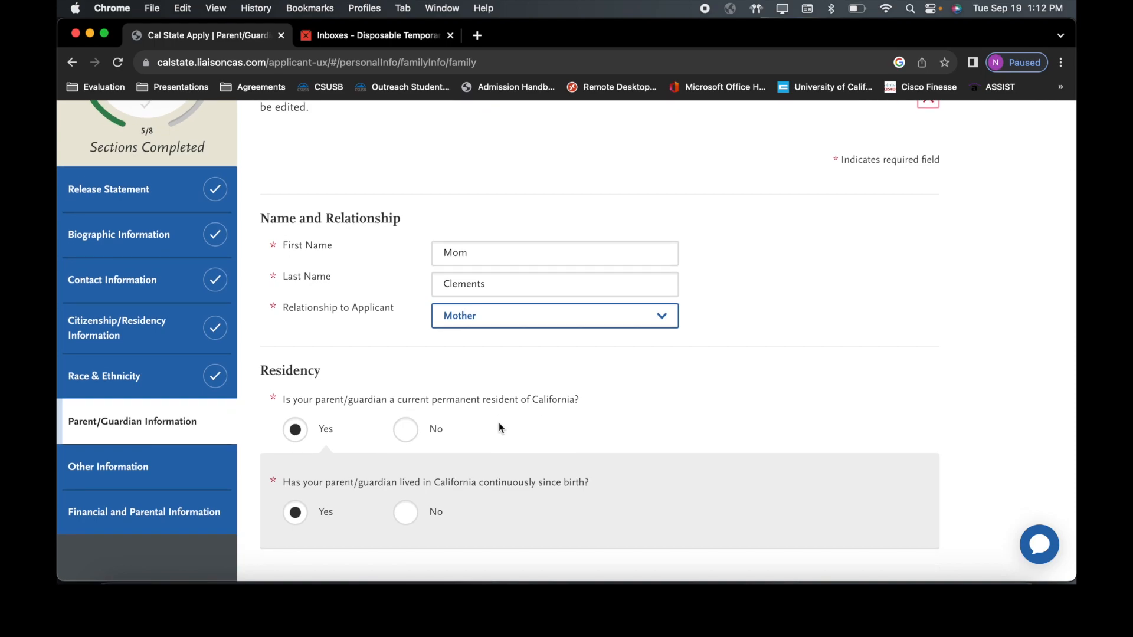
scroll(498, 428, down, 1)
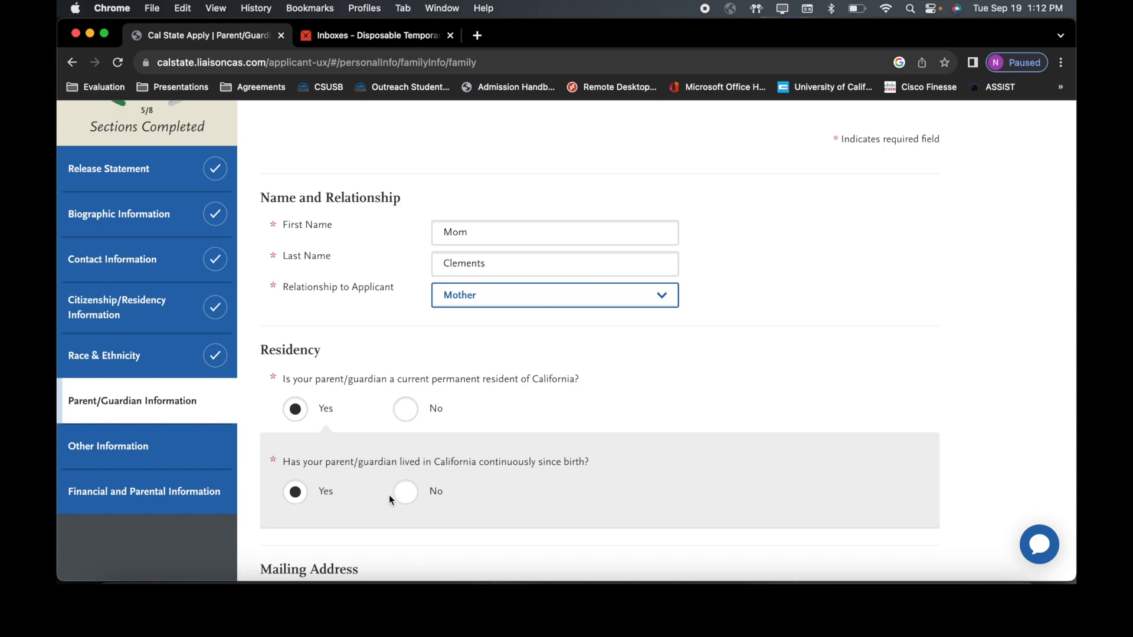
click(410, 499)
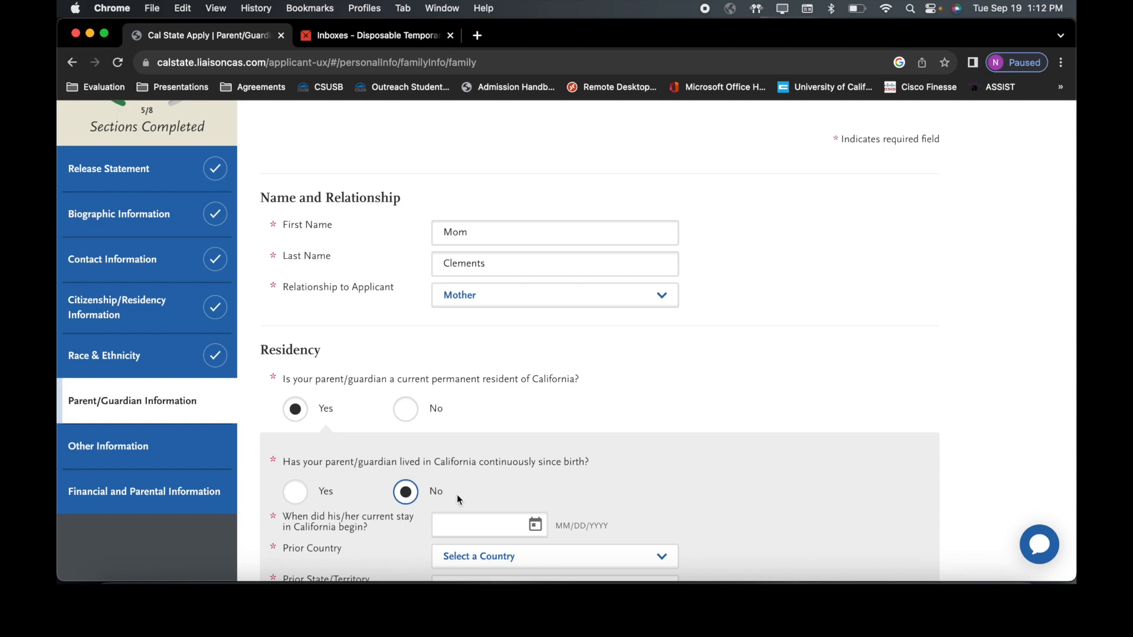
scroll(494, 498, down, 1)
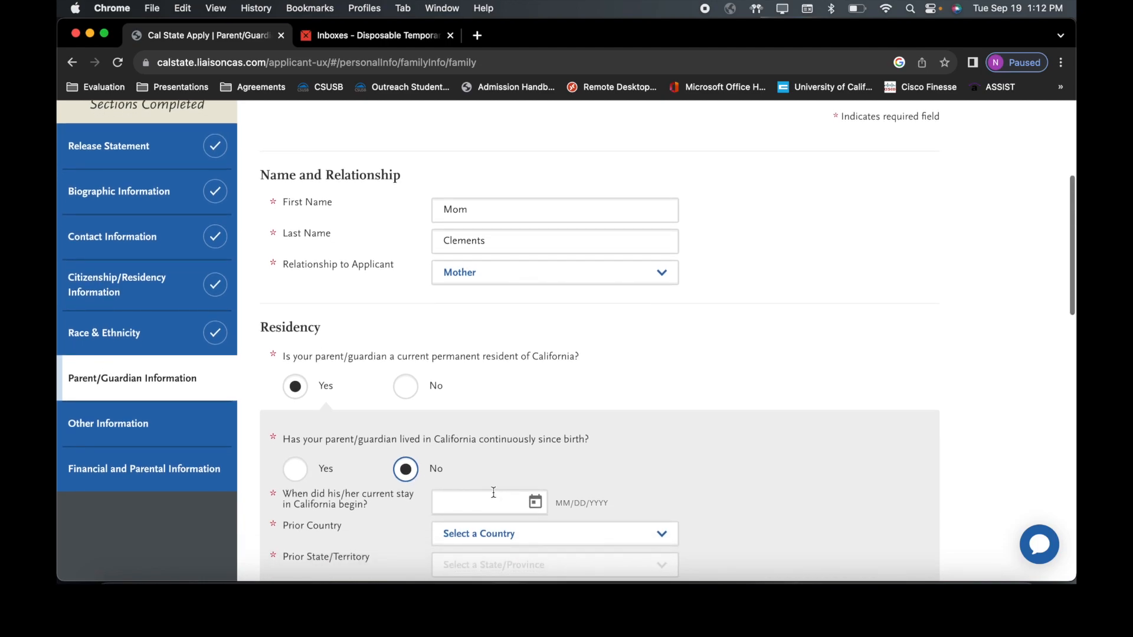
scroll(636, 502, down, 2)
scroll(637, 502, down, 3)
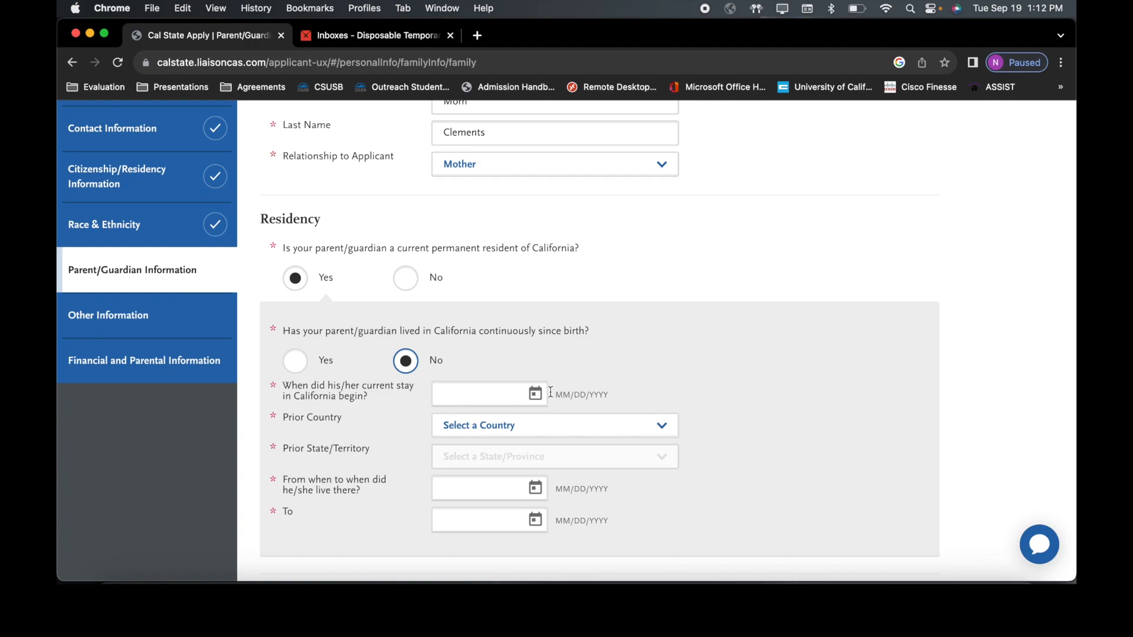
click(405, 278)
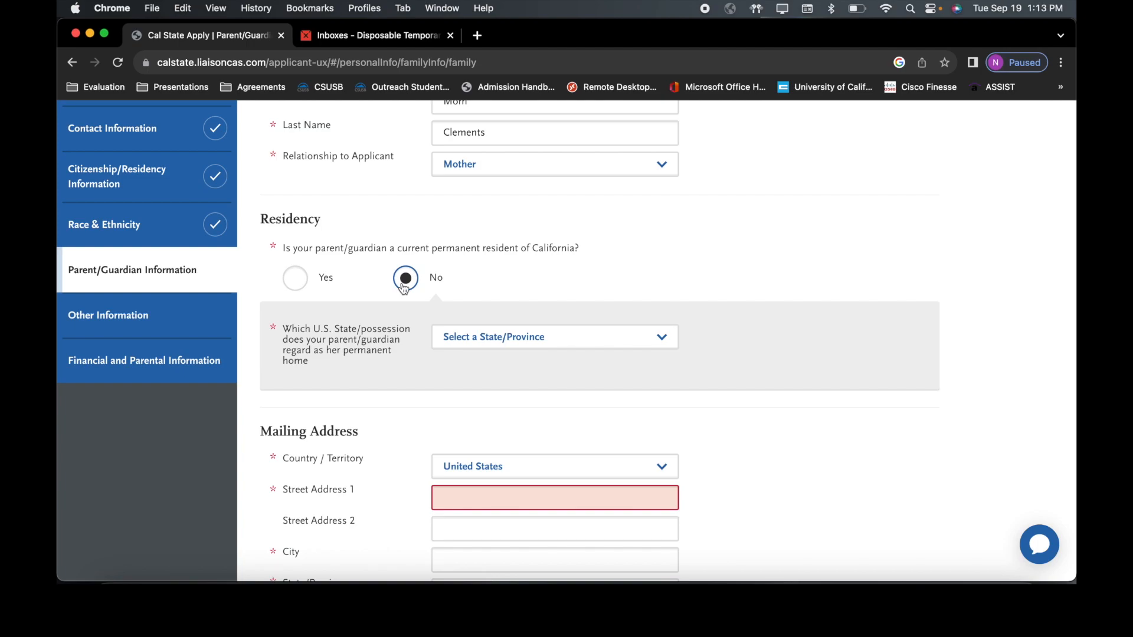
click(300, 277)
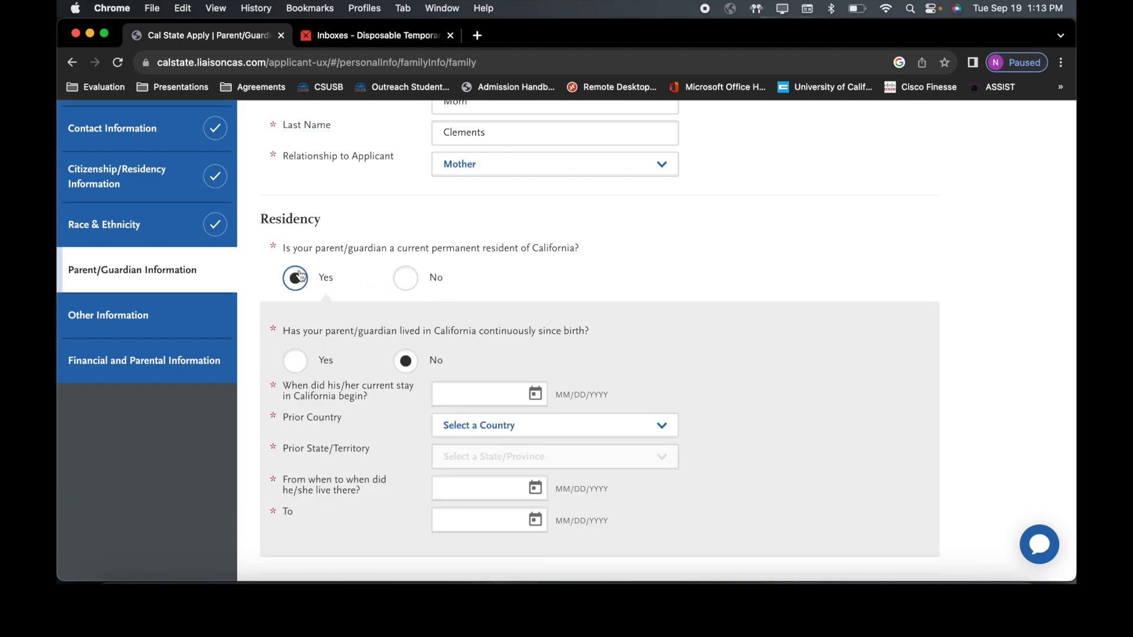
click(293, 366)
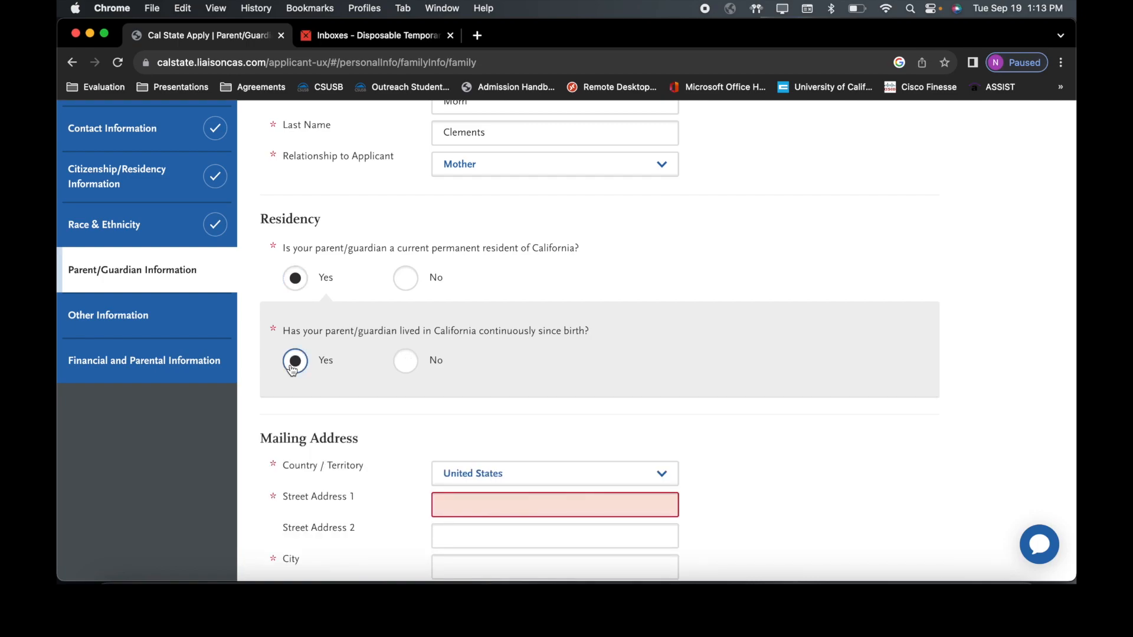
scroll(292, 369, down, 3)
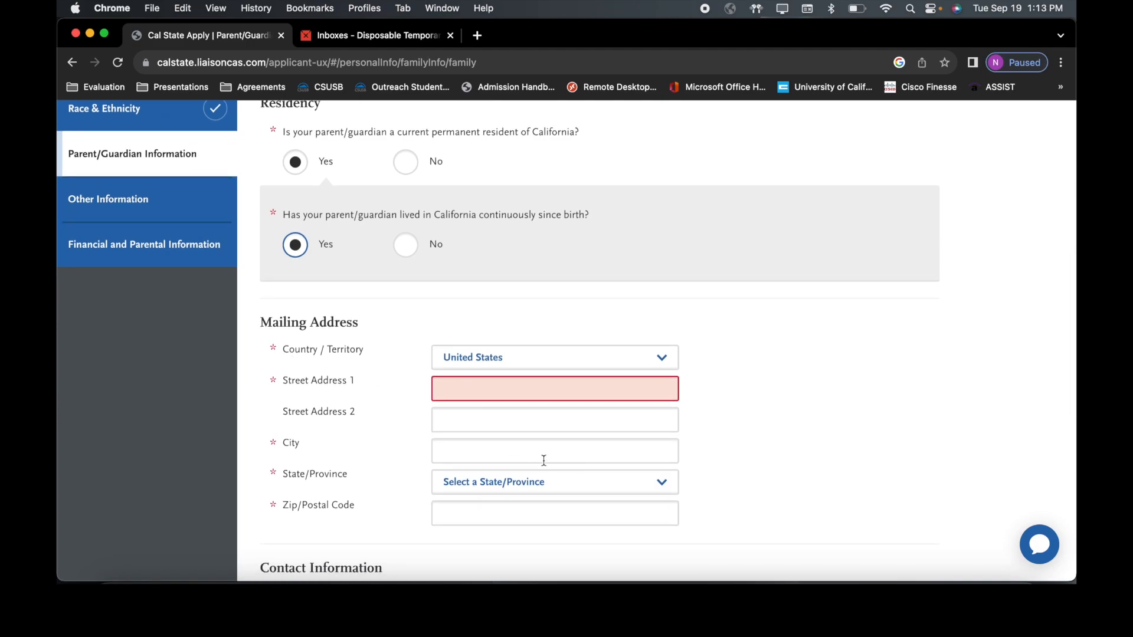
Step: Enter the parent's street address, city, California as the state, and ZIP code
click(602, 390)
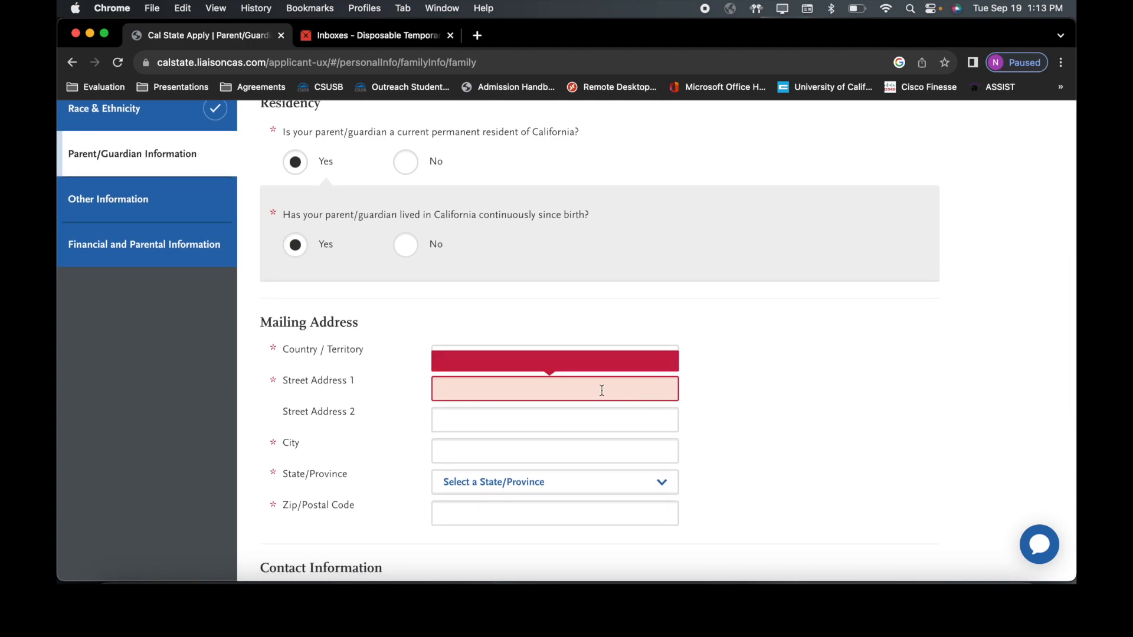
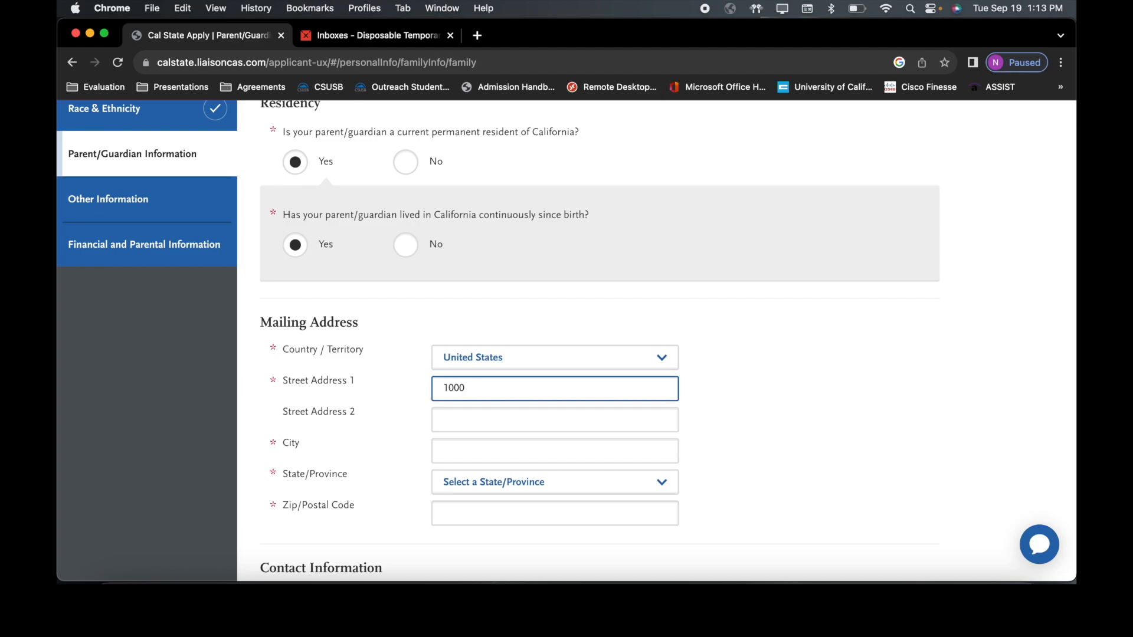
click(590, 452)
text(Riverside)
key(Tab)
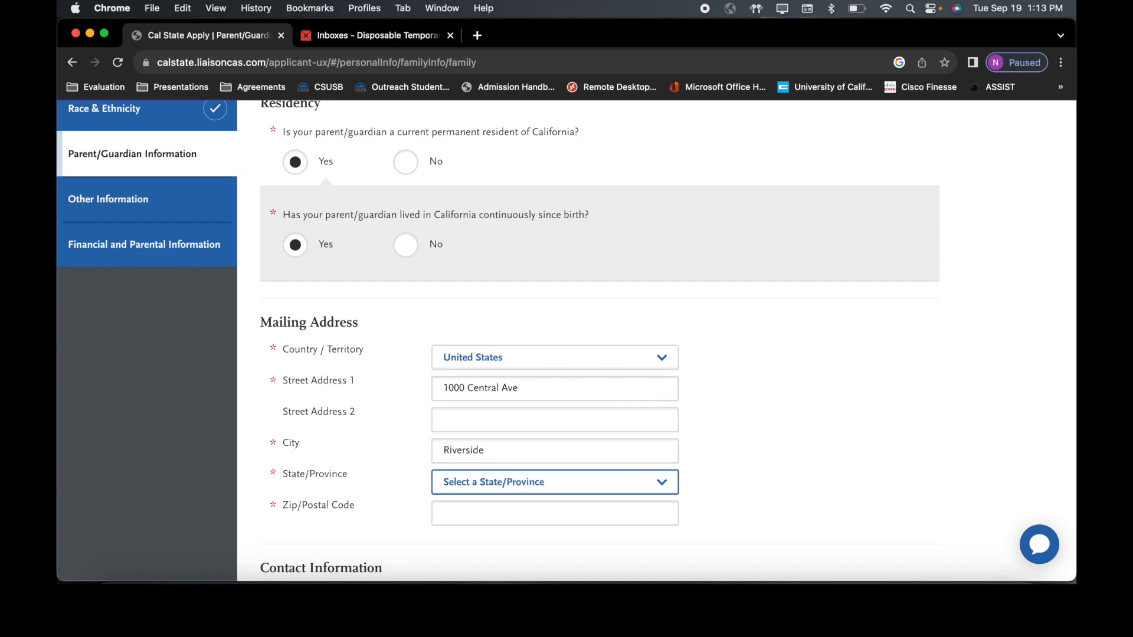
click(589, 491)
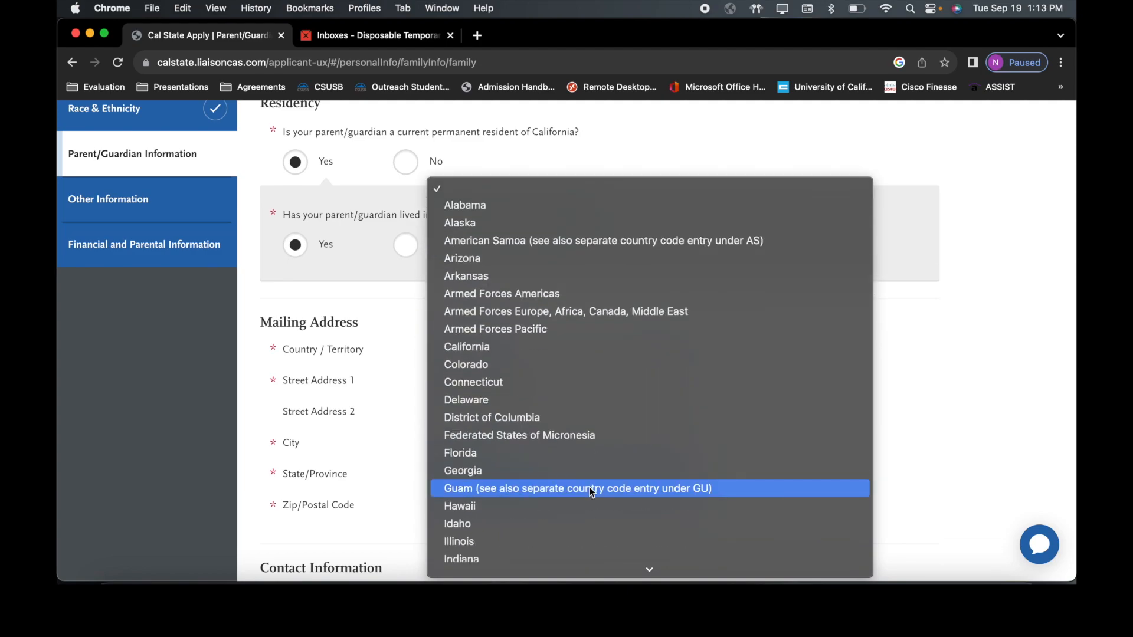
click(587, 348)
click(552, 508)
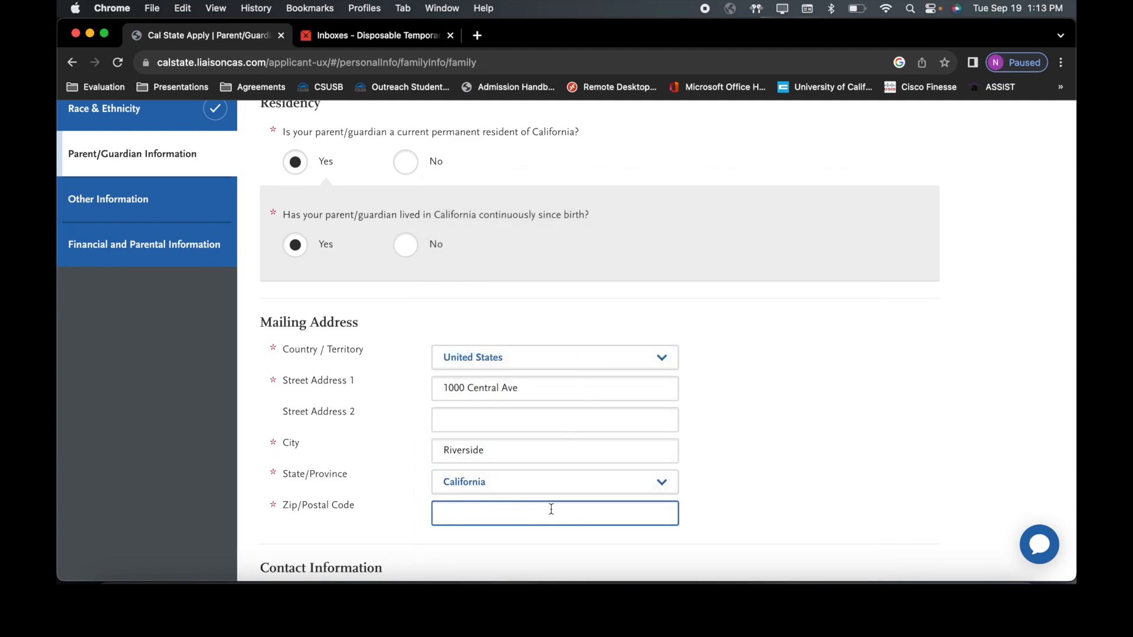
text(92507)
scroll(565, 340, down, 3)
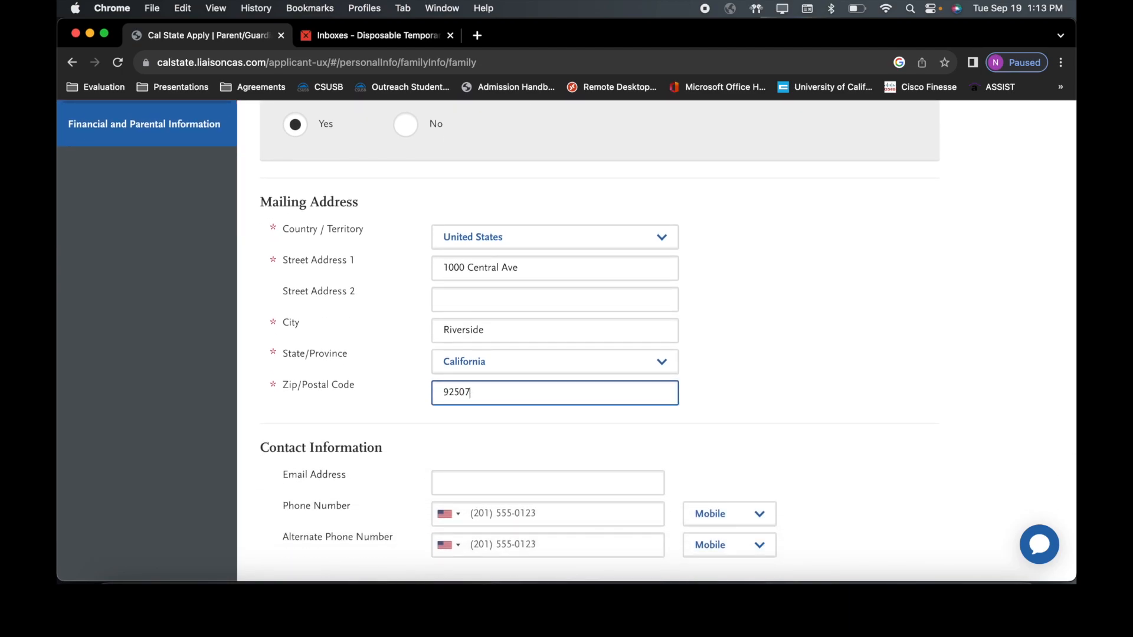
scroll(566, 342, down, 3)
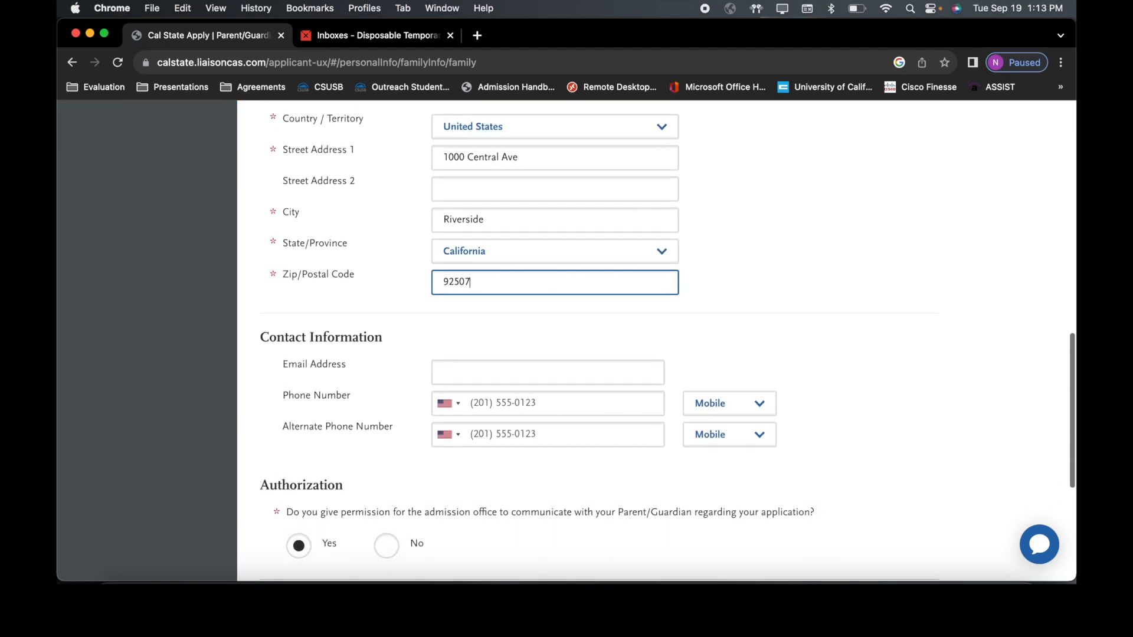
scroll(567, 341, down, 3)
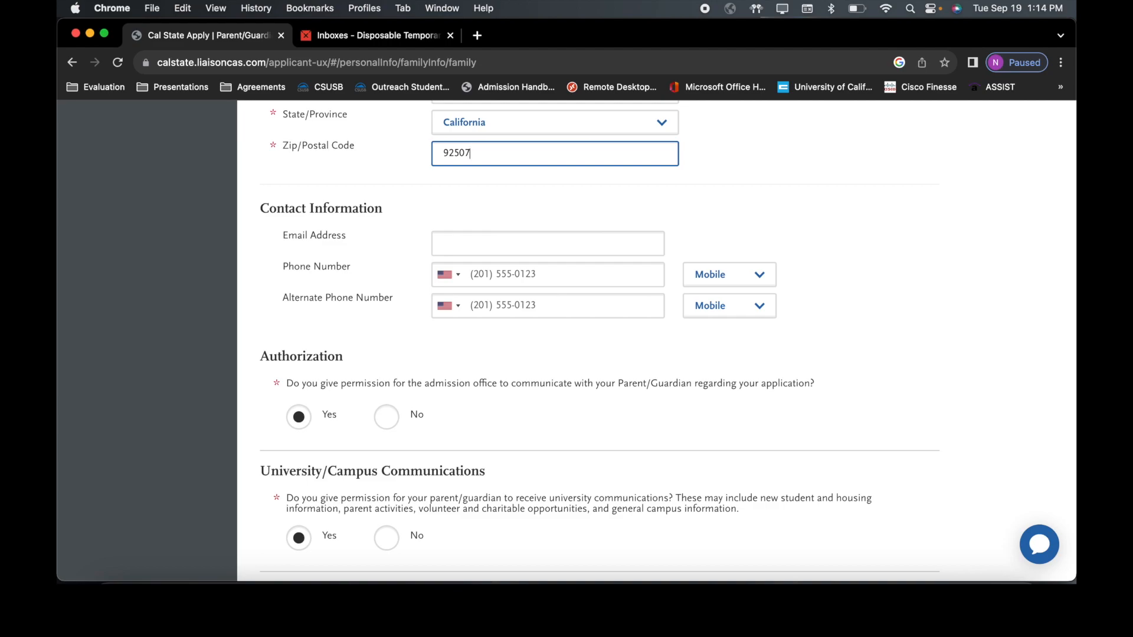
scroll(550, 544, down, 3)
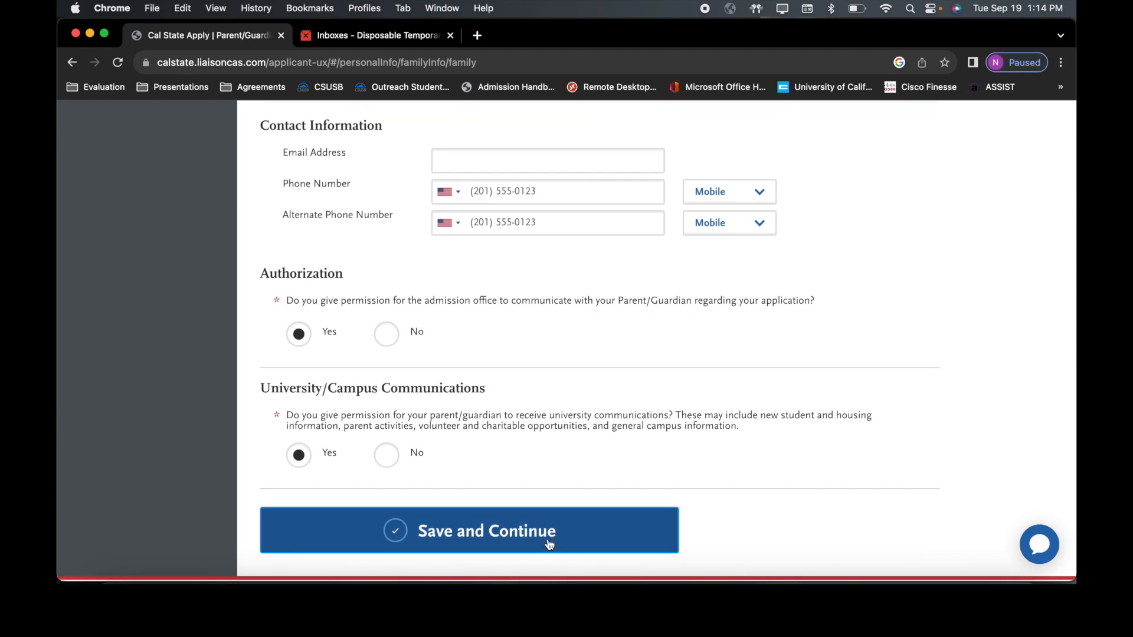
Step: Save the Mother's parent/guardian entry, decline the browser's address prompt, and go to Other Information
click(548, 543)
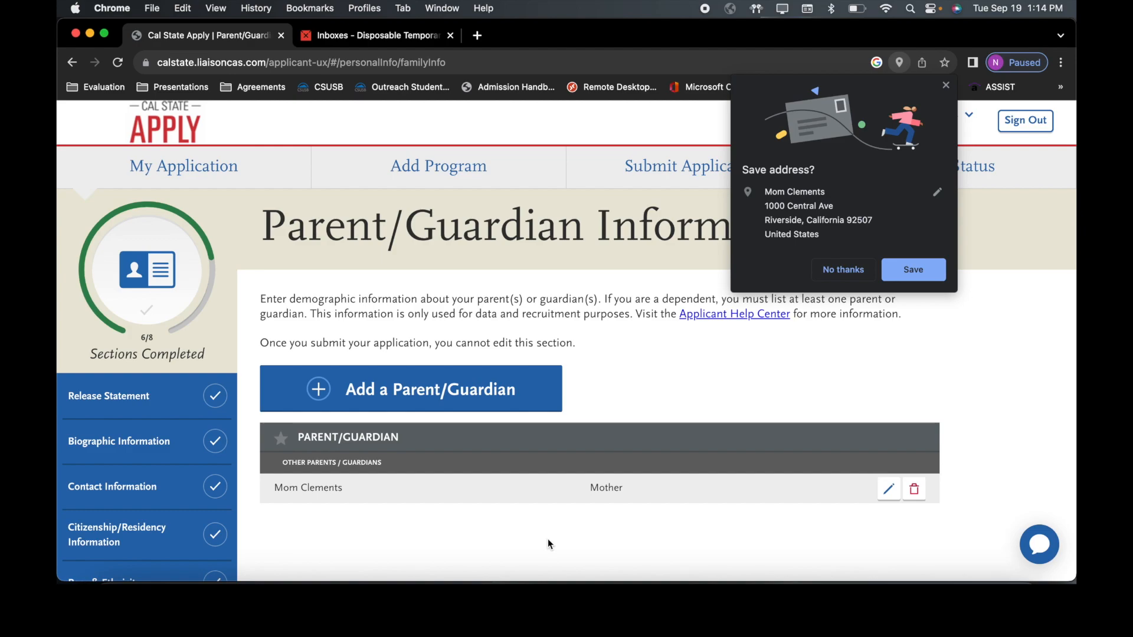
click(829, 274)
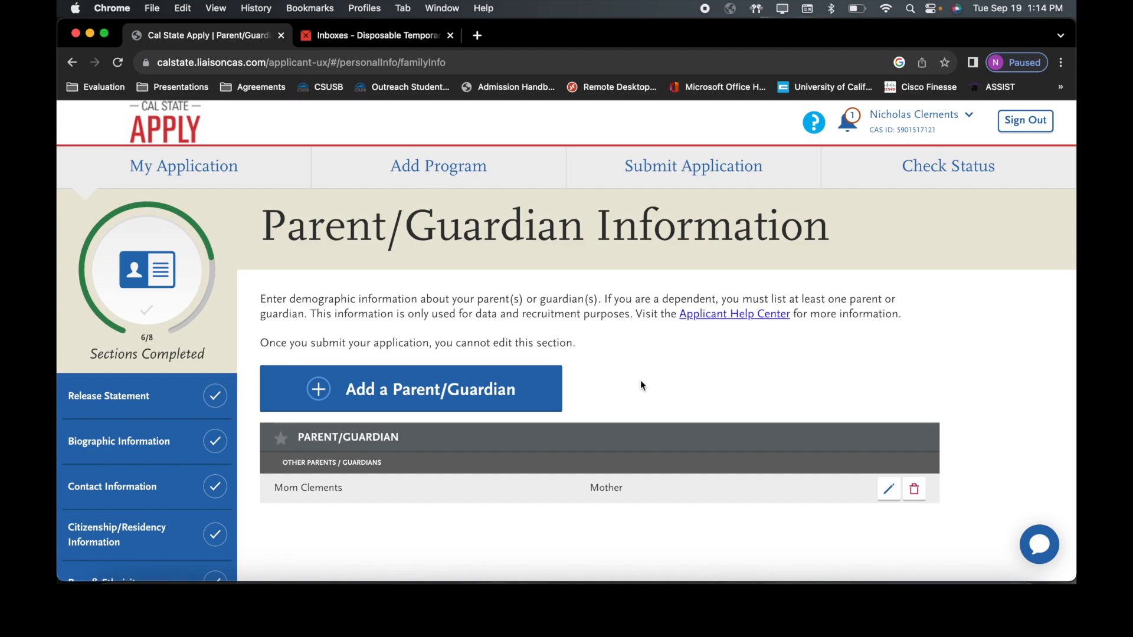
scroll(642, 385, down, 5)
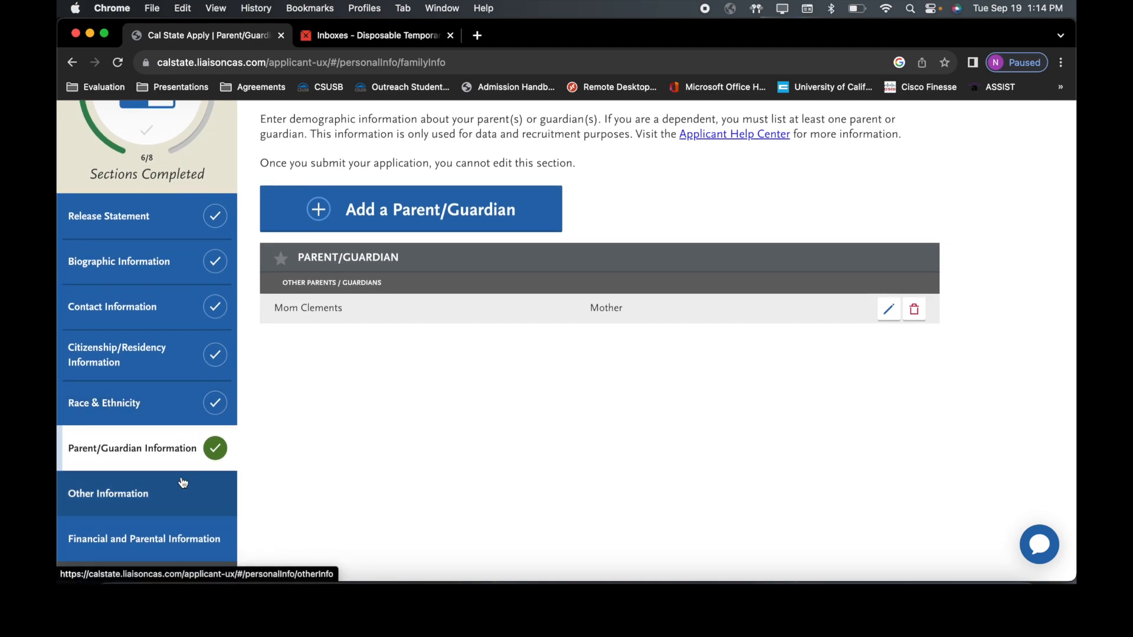
scroll(183, 482, down, 2)
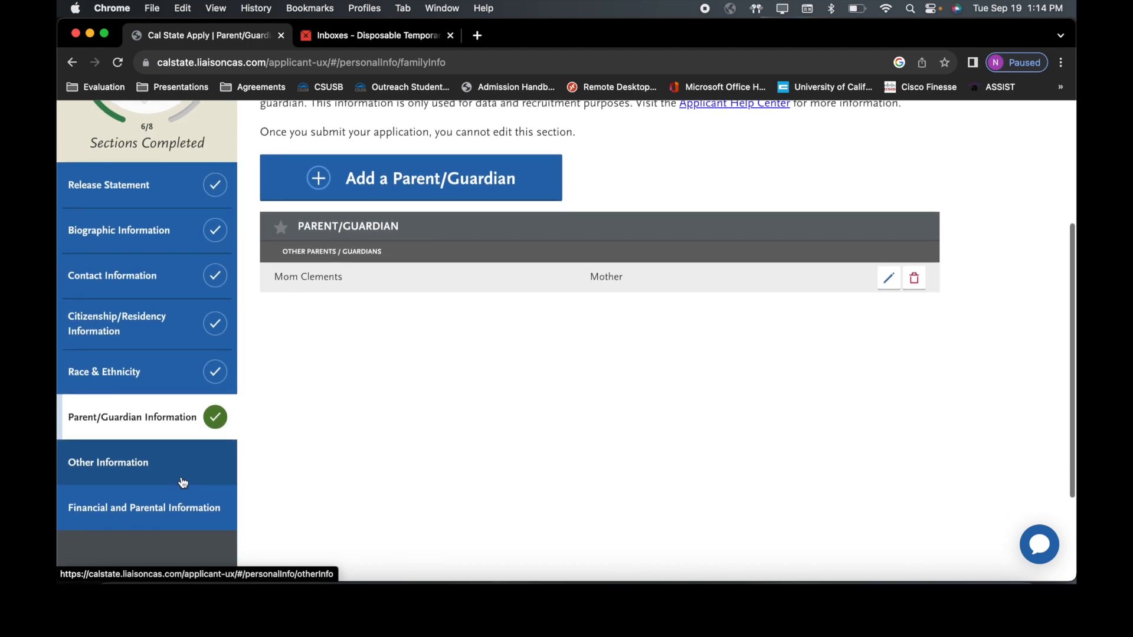
click(183, 478)
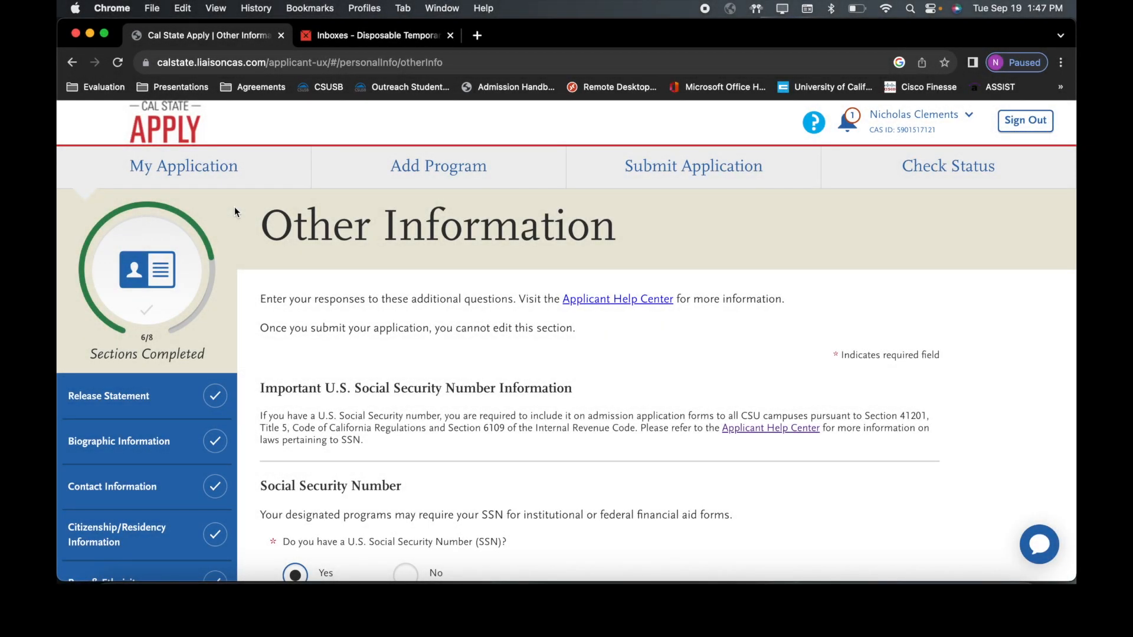
Step: Answer No to having a U.S. Social Security Number and tick the acknowledgment
scroll(234, 211, down, 3)
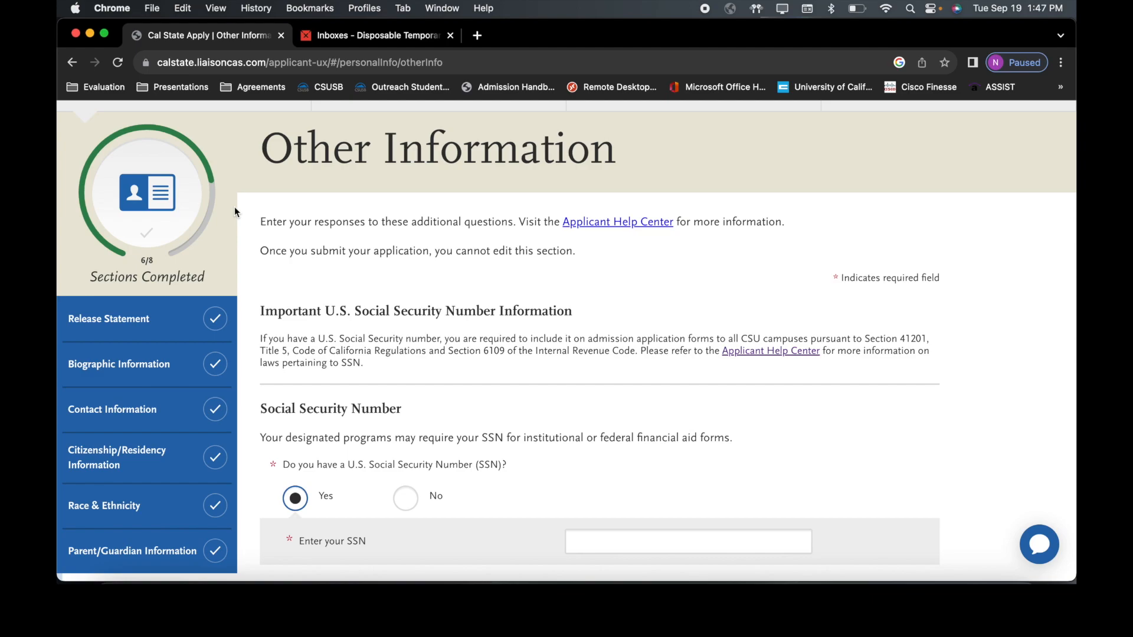
scroll(235, 210, down, 2)
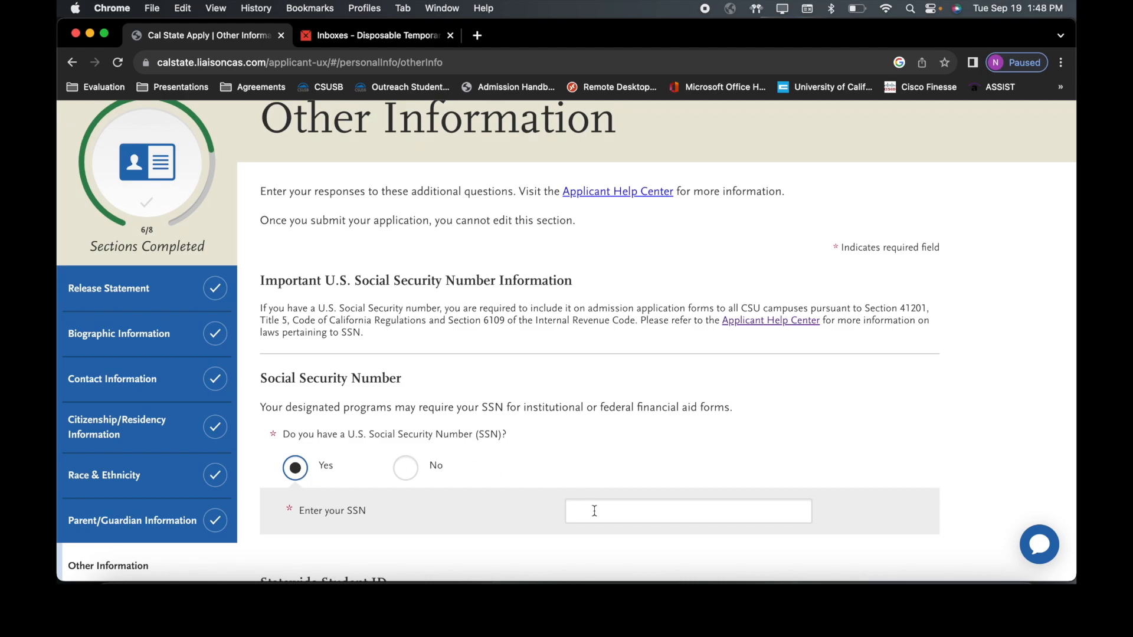
click(413, 471)
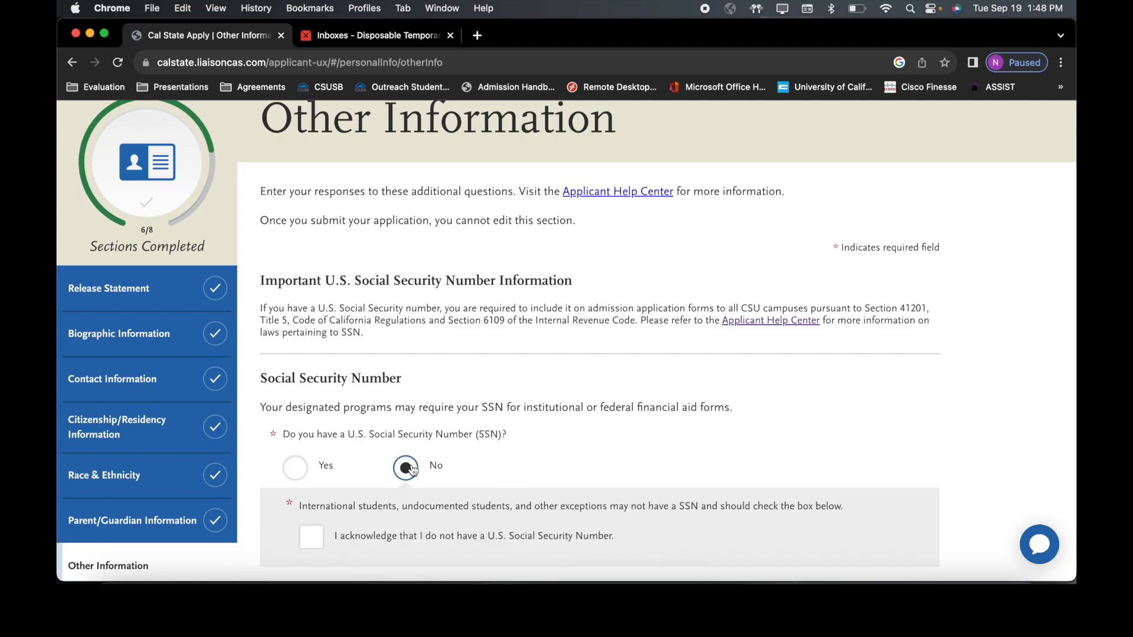
click(311, 536)
scroll(312, 536, down, 3)
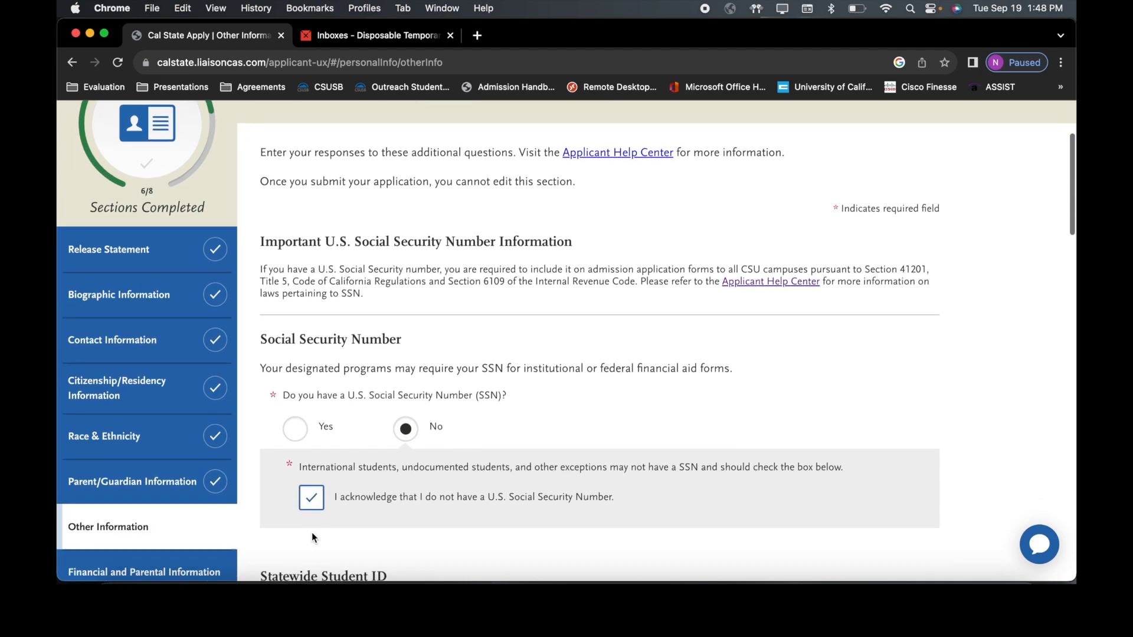
scroll(312, 532, down, 2)
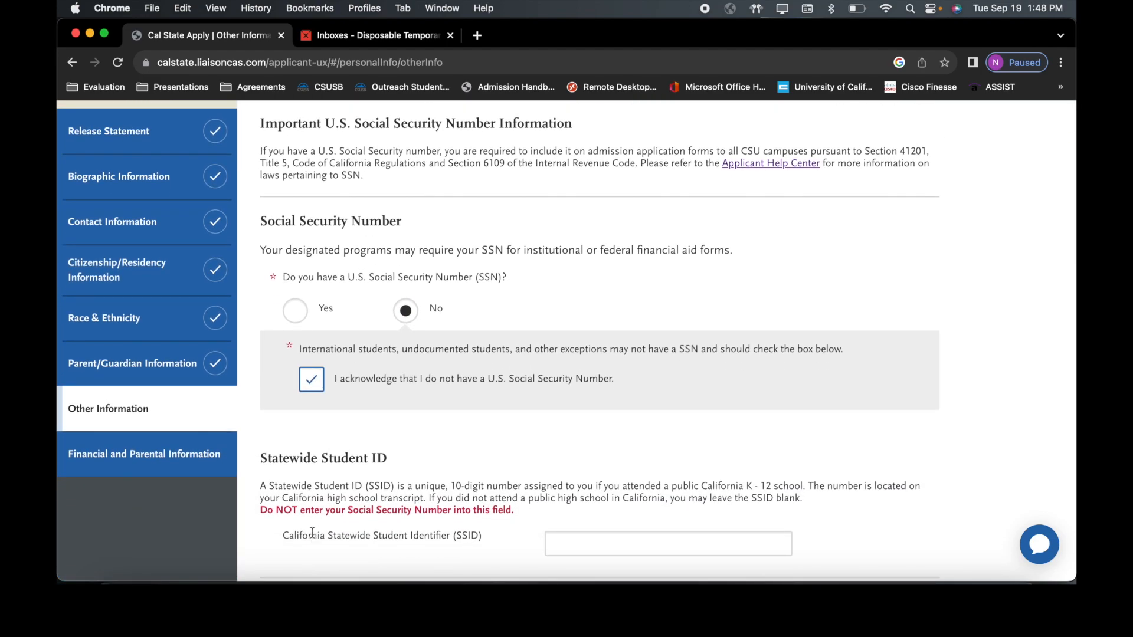
Step: Leave the Statewide Student ID field and keep English as the first language
click(559, 538)
scroll(559, 538, down, 3)
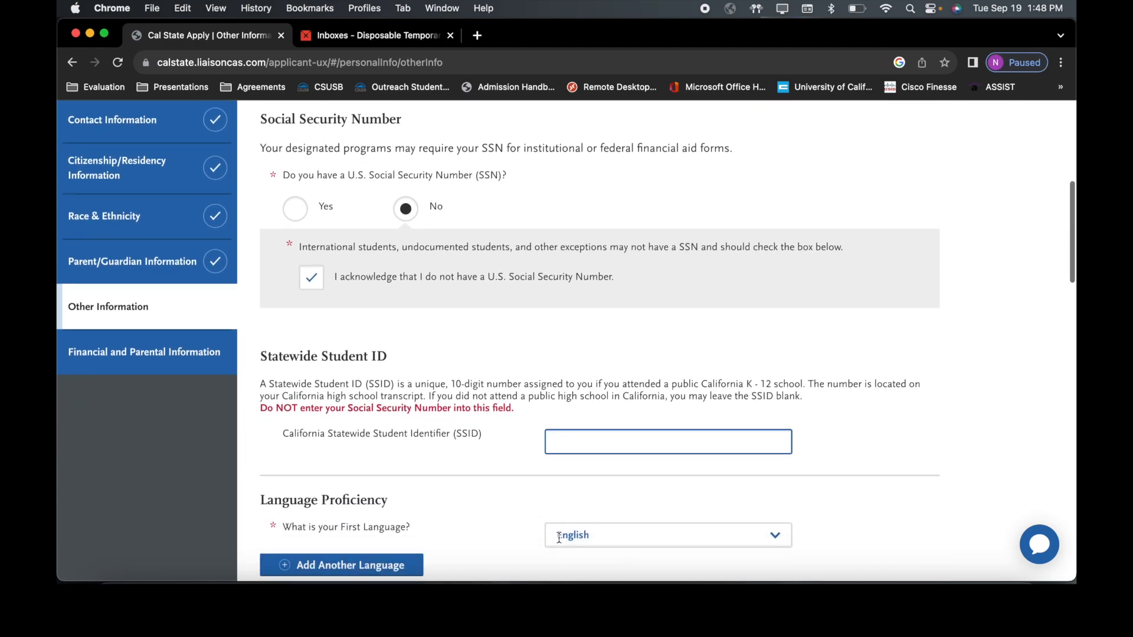
scroll(560, 542, down, 3)
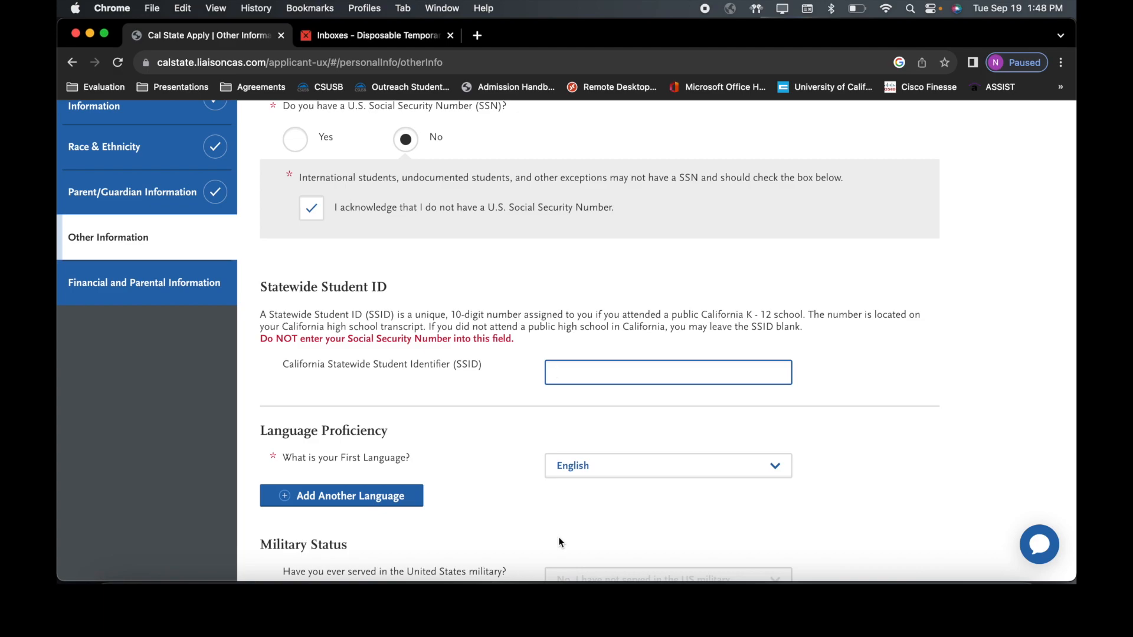
click(602, 467)
click(605, 468)
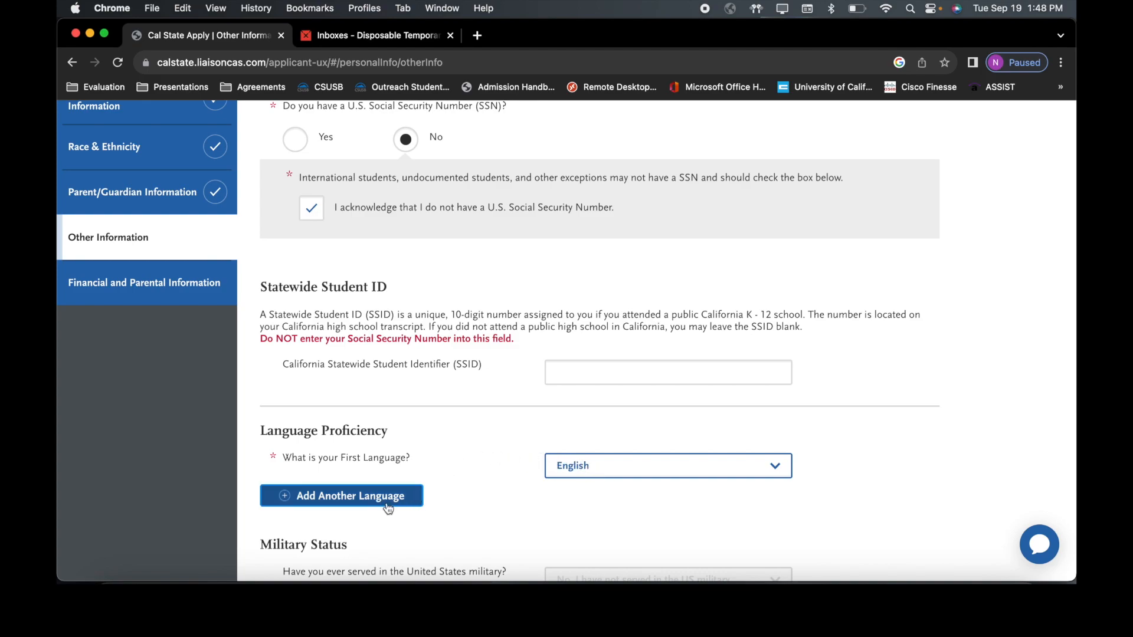
scroll(384, 535, down, 2)
scroll(384, 535, down, 2)
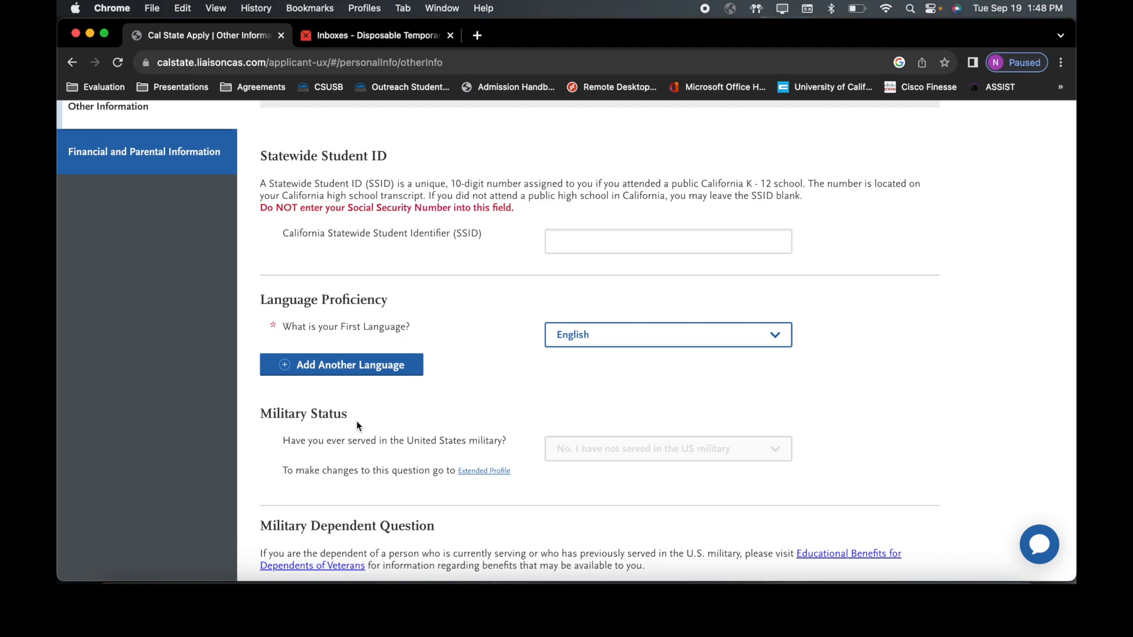
Step: Answer No for military dependent and Not interested for the credential program
scroll(356, 420, down, 3)
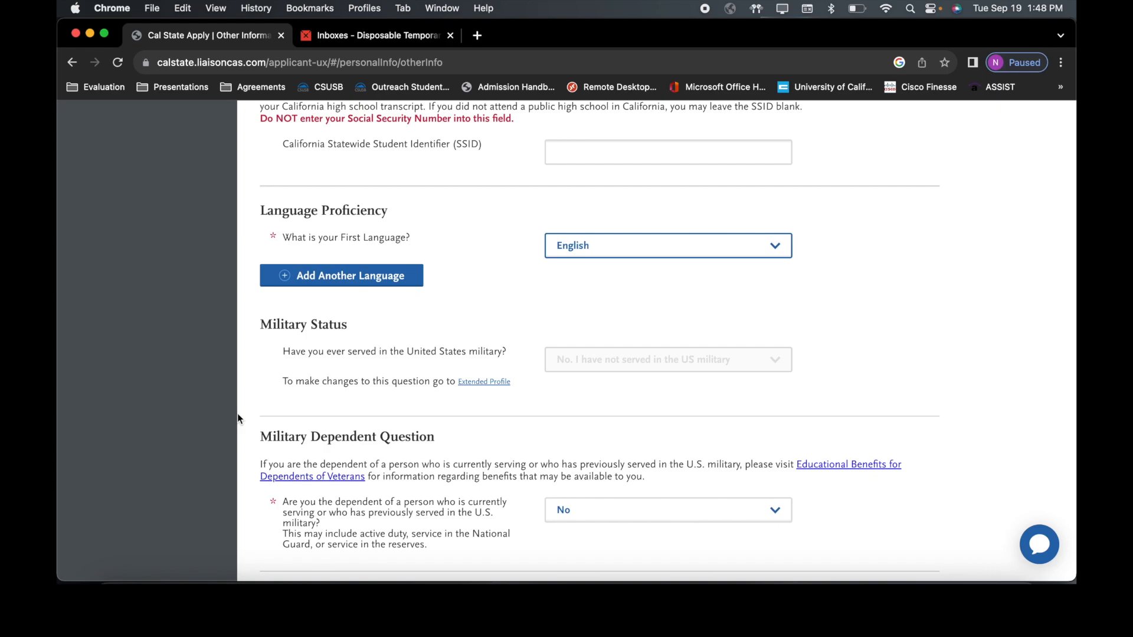
click(609, 510)
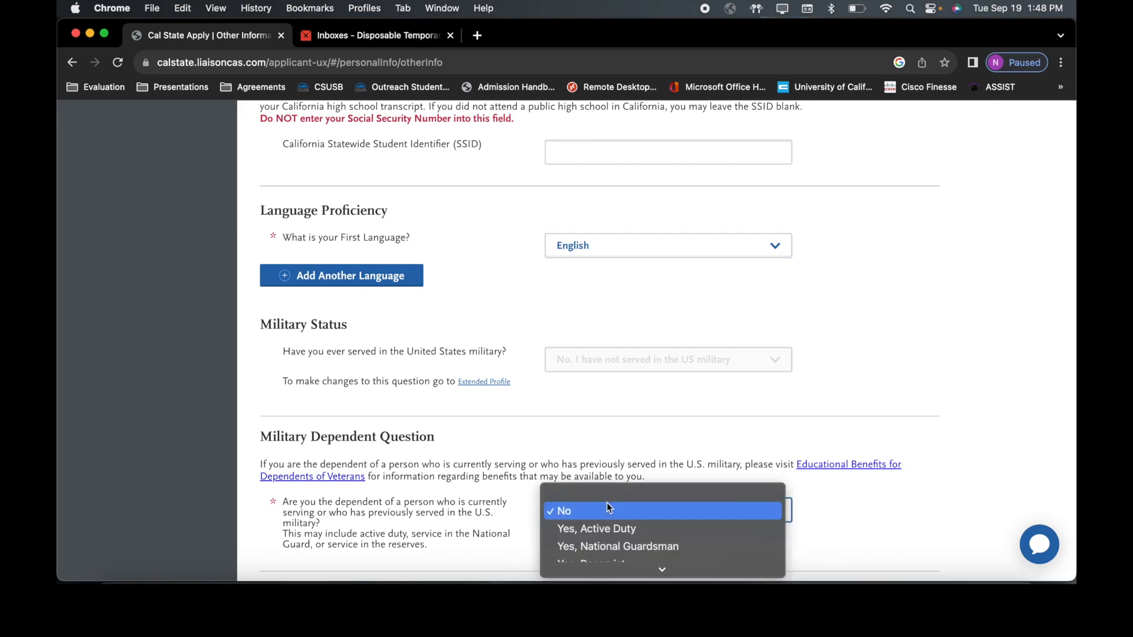
scroll(606, 503, down, 1)
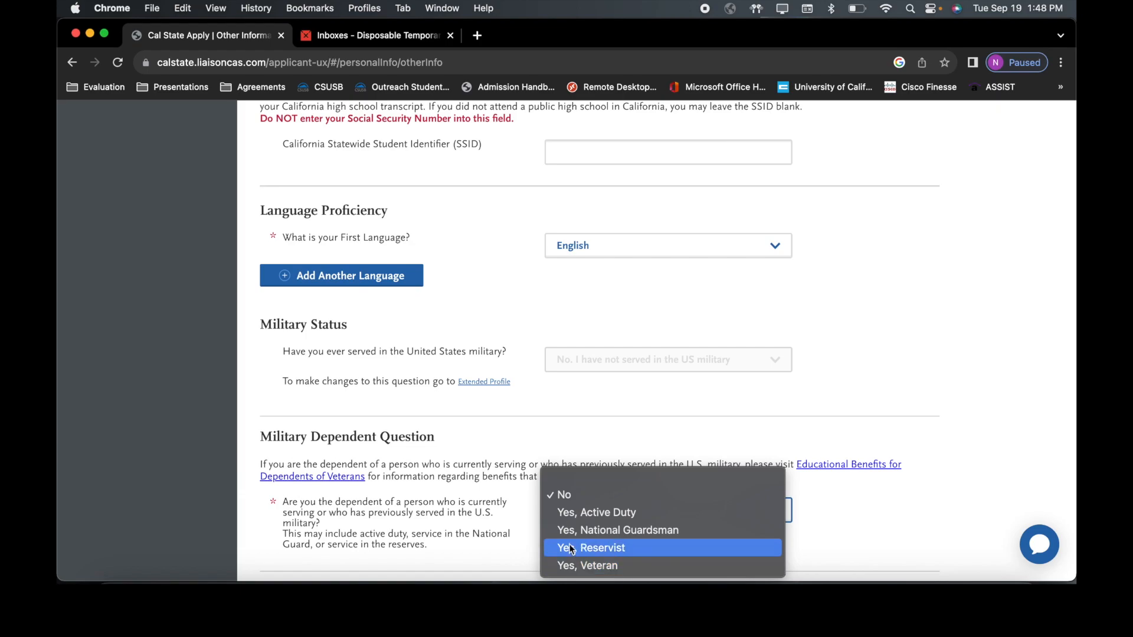
click(567, 496)
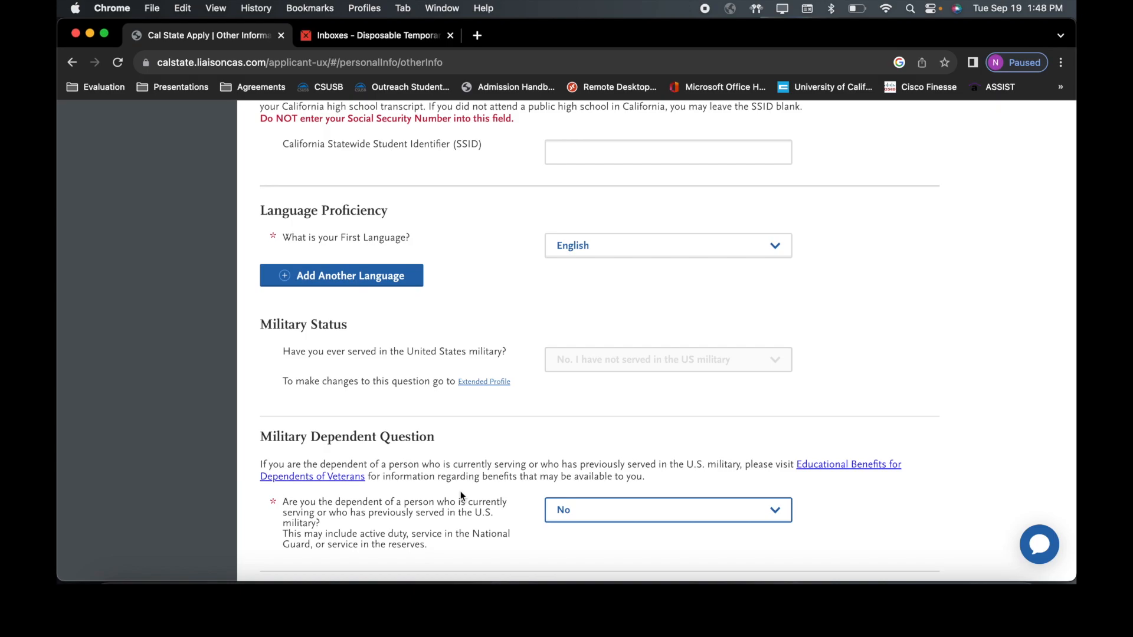
scroll(461, 494, down, 4)
scroll(461, 495, down, 5)
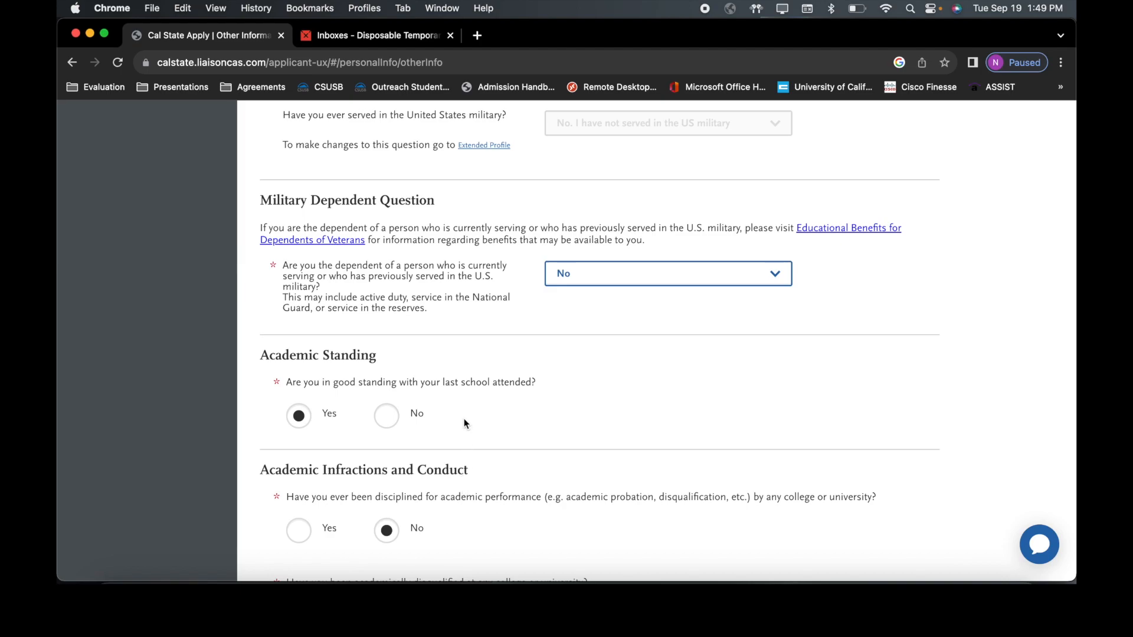
scroll(464, 422, down, 4)
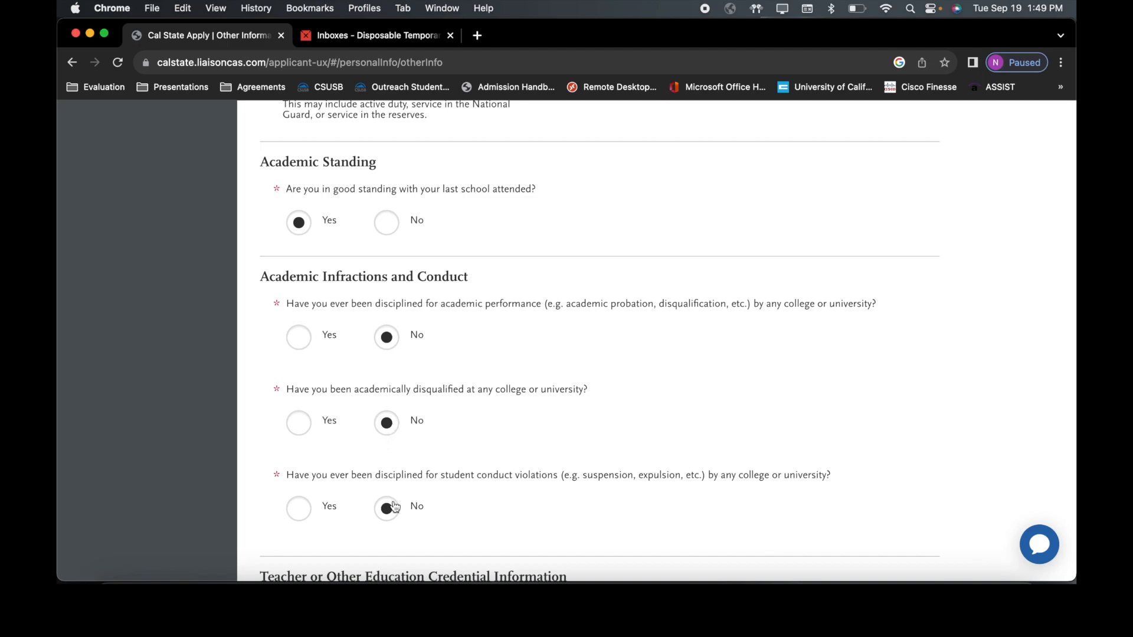
scroll(394, 508, down, 5)
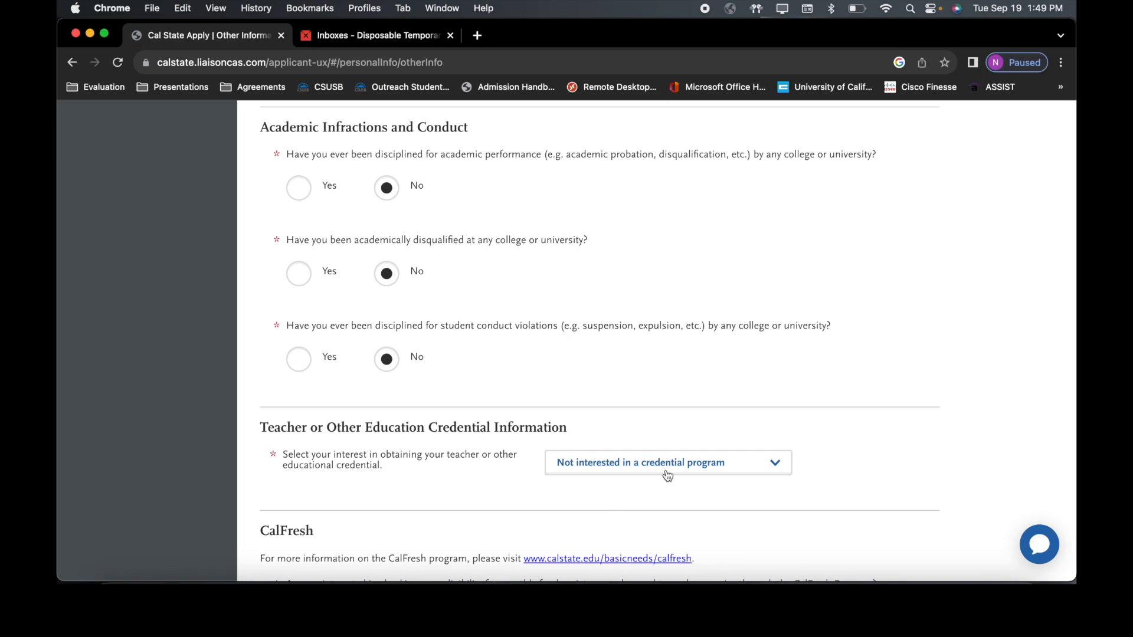
click(581, 466)
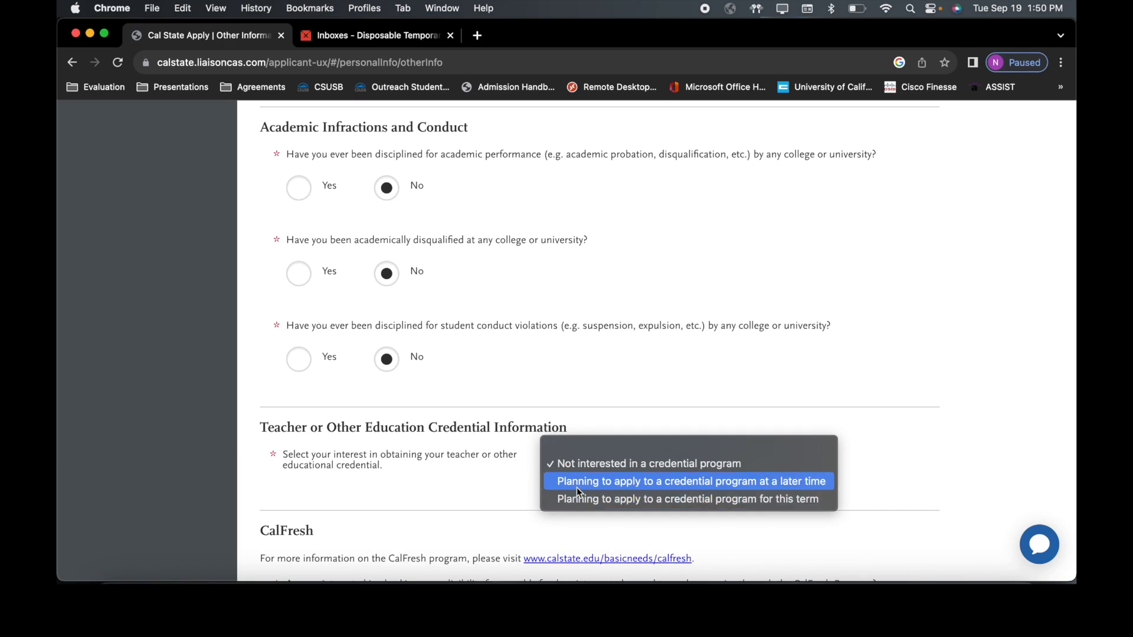
click(589, 465)
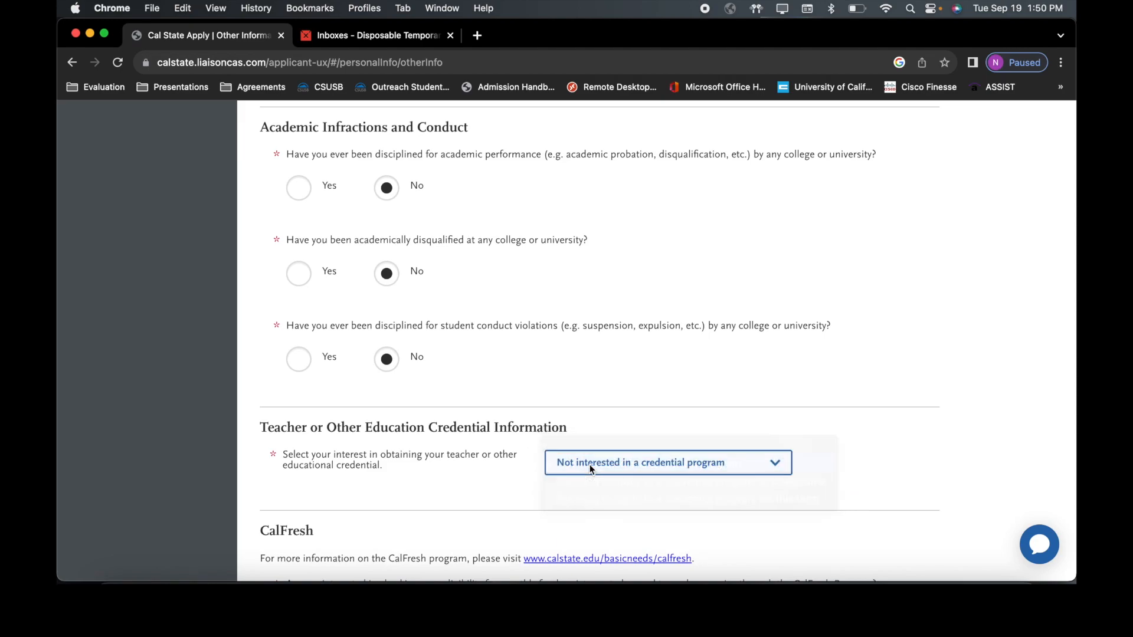
Step: Choose Counselor/Advisor as how you heard about Cal State Apply
scroll(472, 469, down, 2)
scroll(473, 469, down, 4)
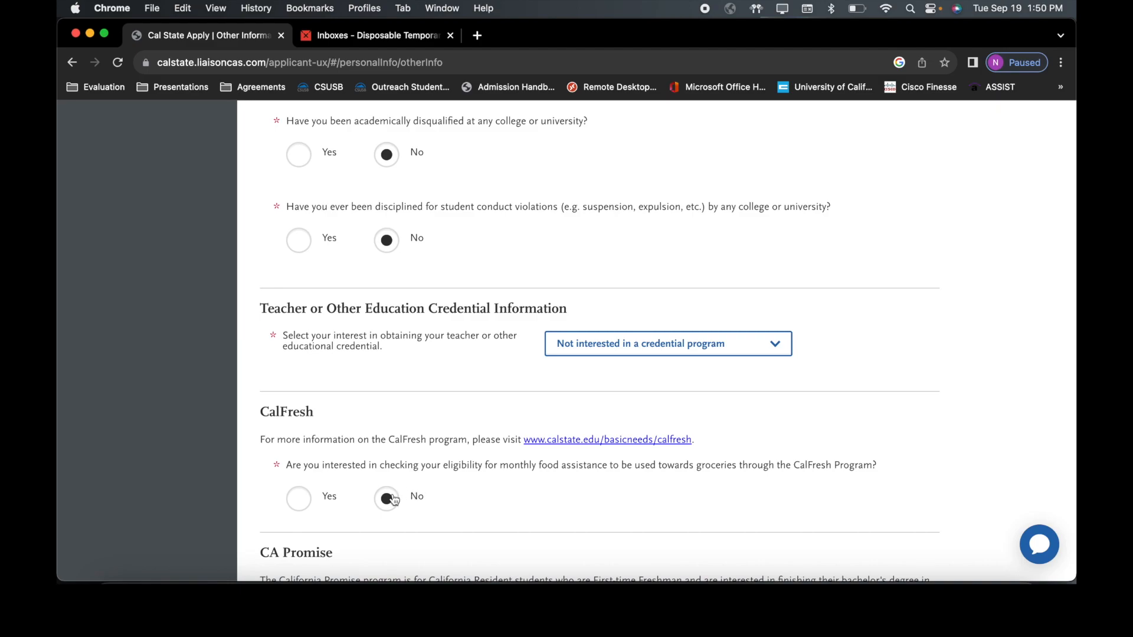
scroll(395, 501, down, 5)
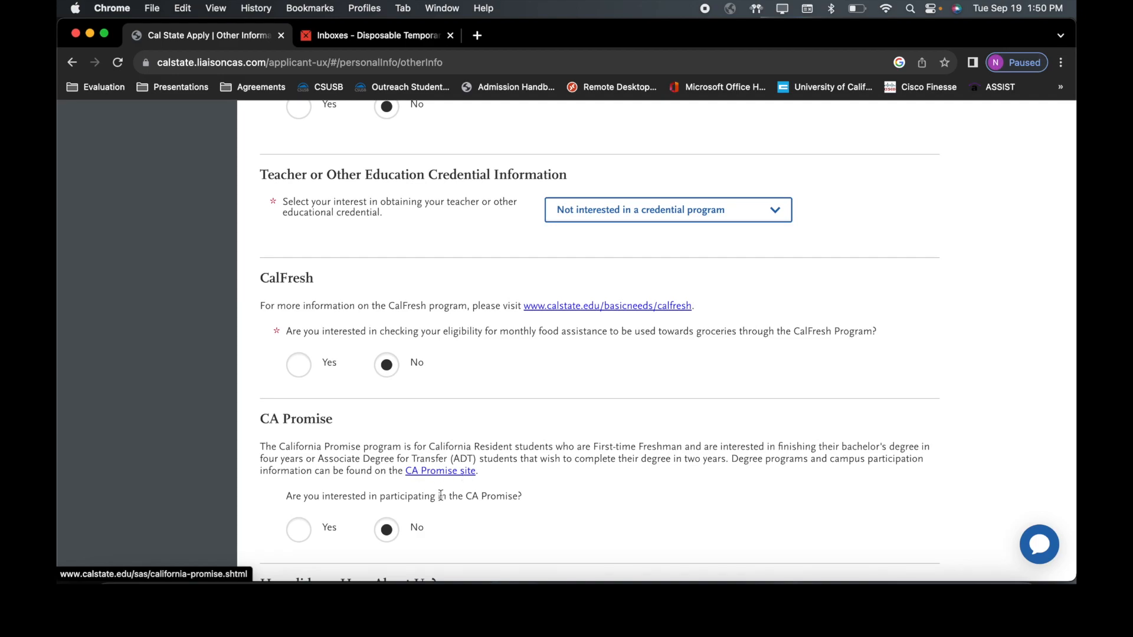
scroll(394, 537, down, 4)
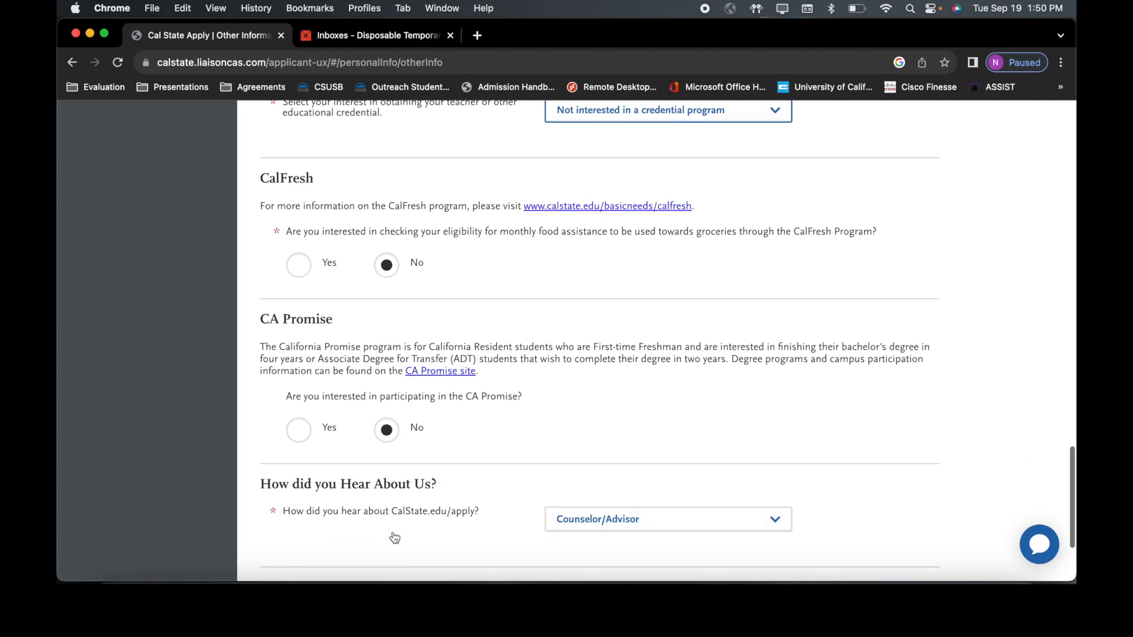
scroll(393, 537, down, 1)
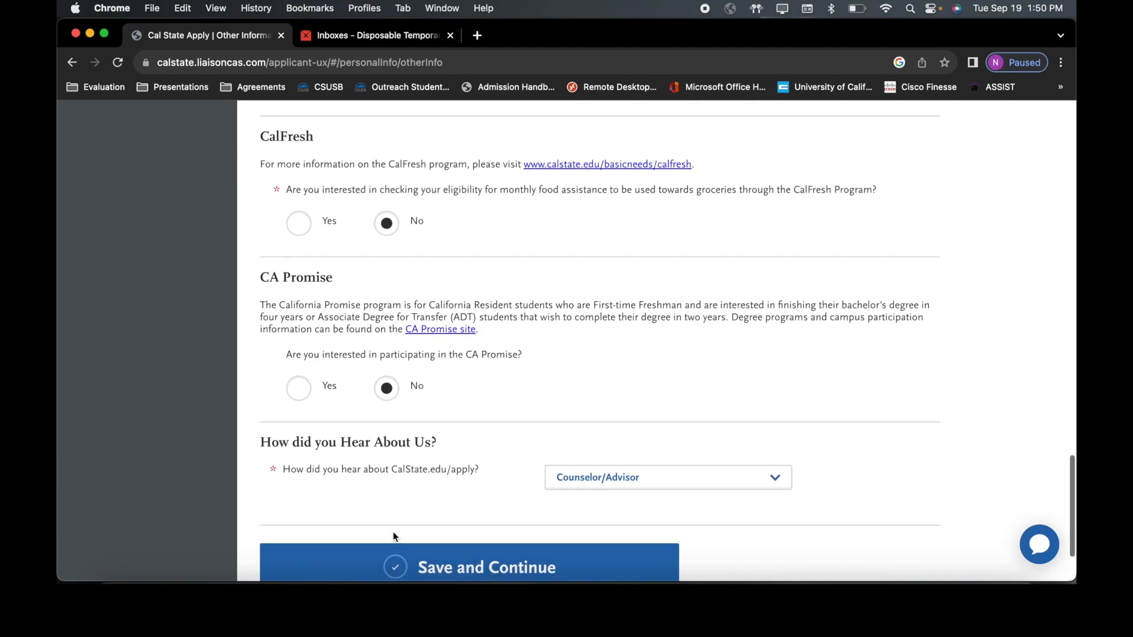
click(699, 476)
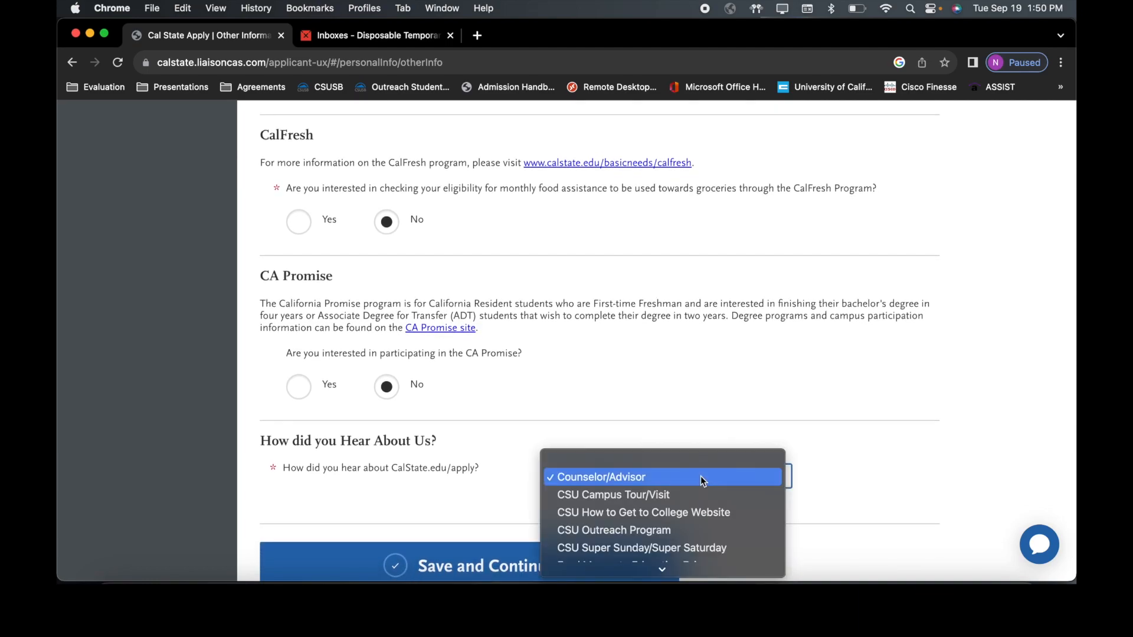
scroll(700, 476, down, 3)
scroll(700, 476, down, 2)
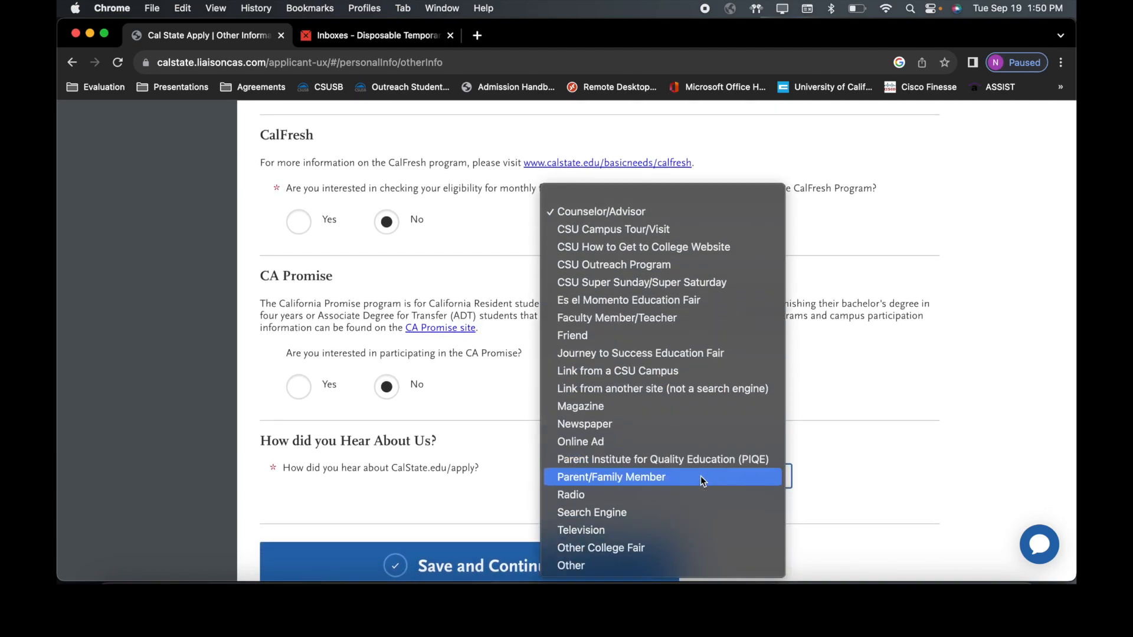
click(710, 216)
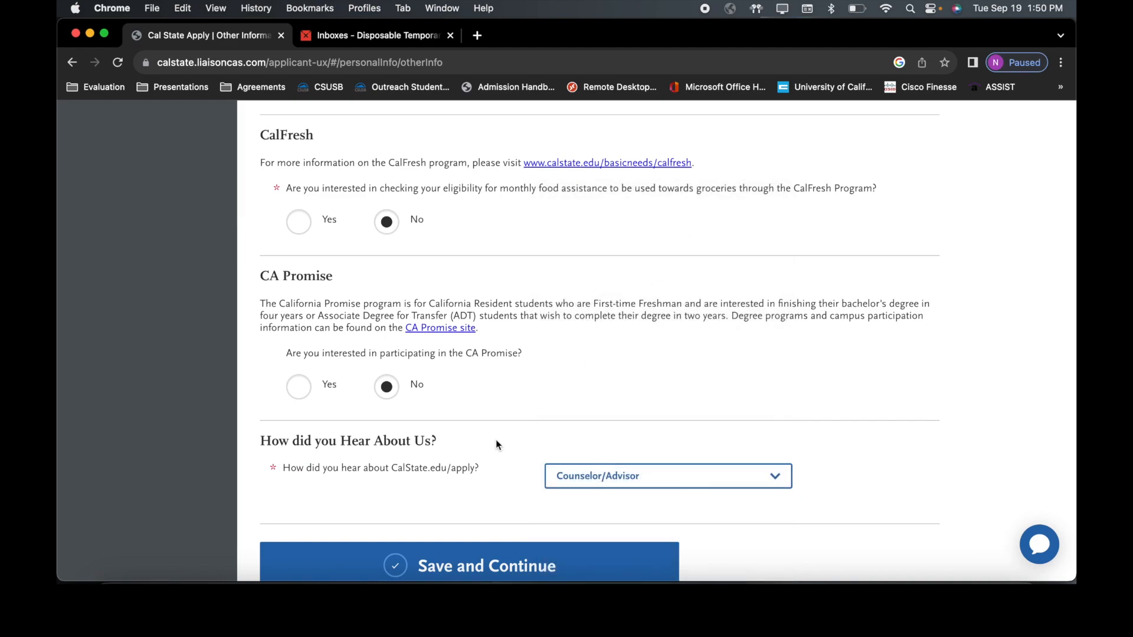
scroll(482, 460, down, 1)
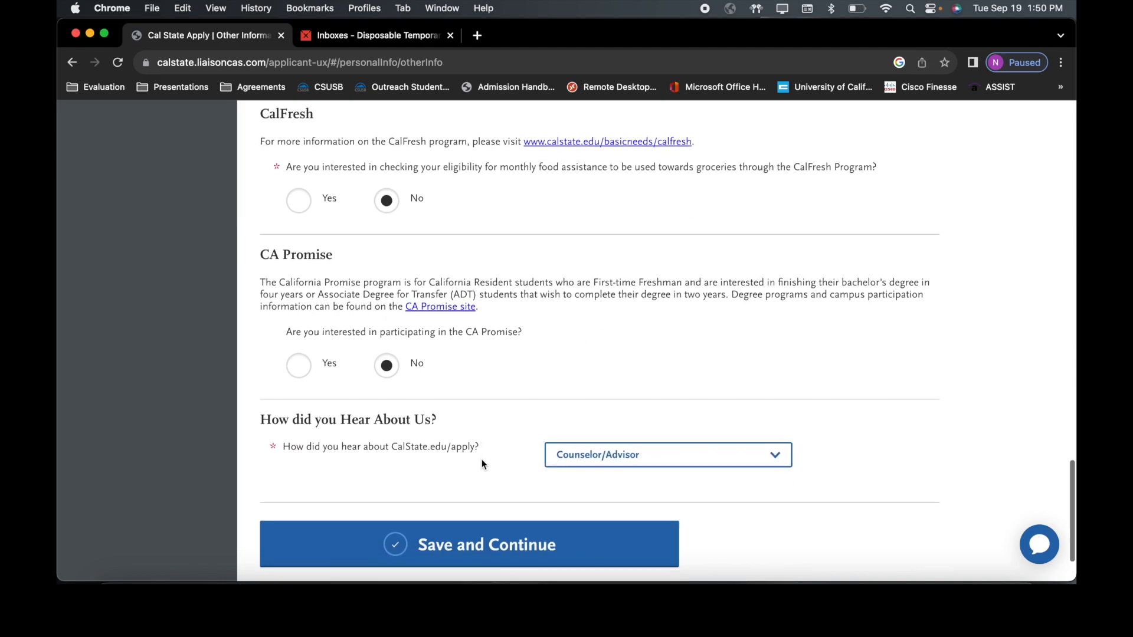
click(487, 546)
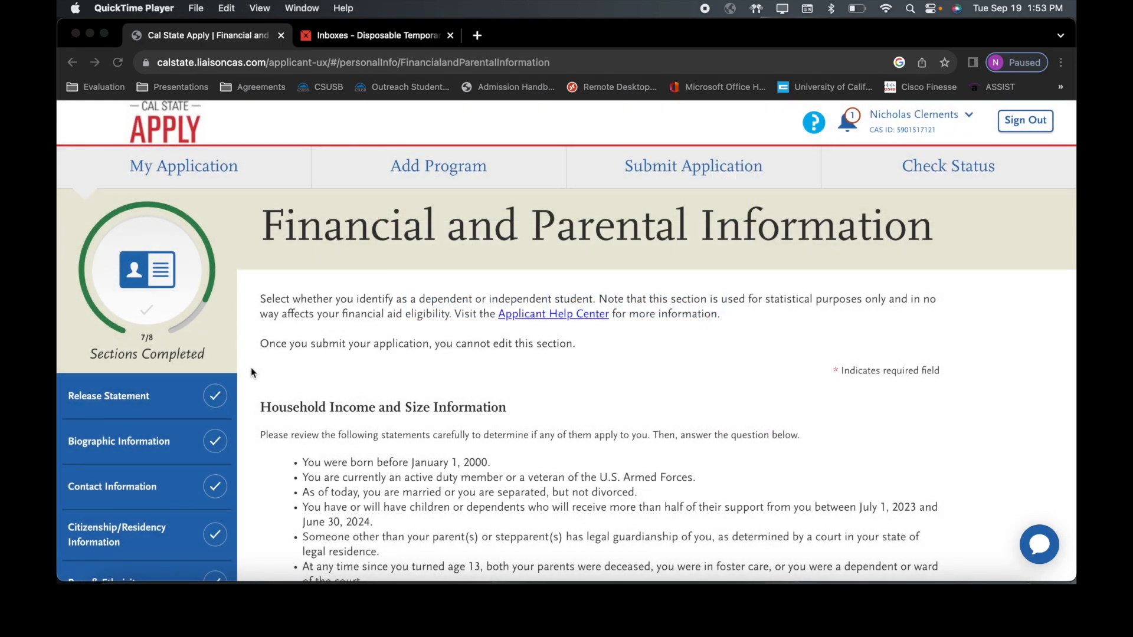
scroll(251, 368, down, 3)
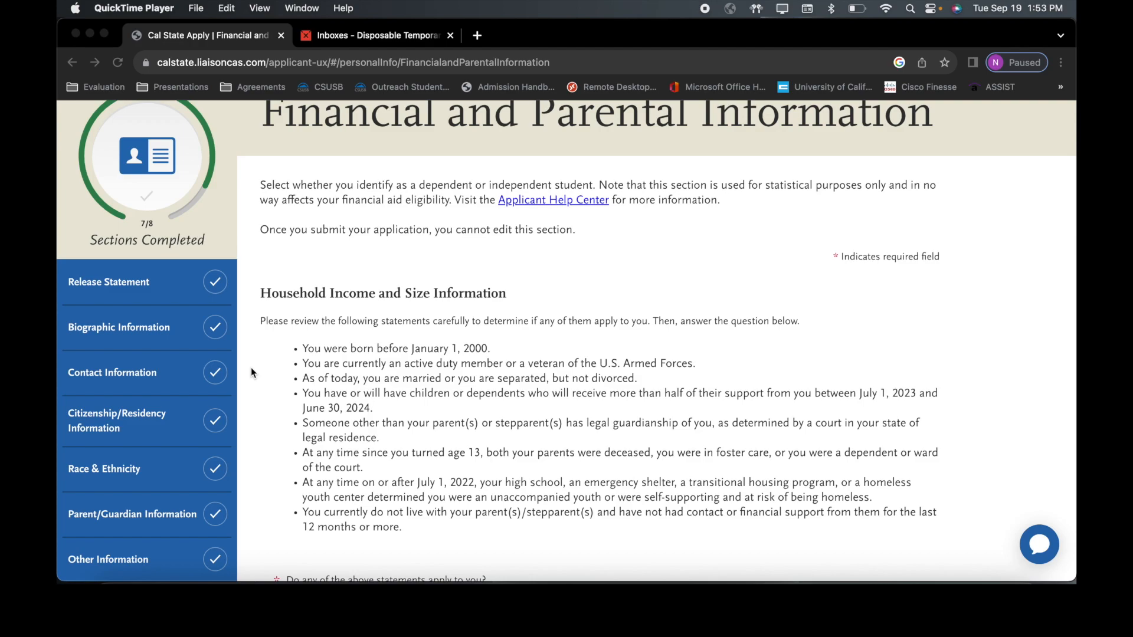
scroll(251, 371, down, 2)
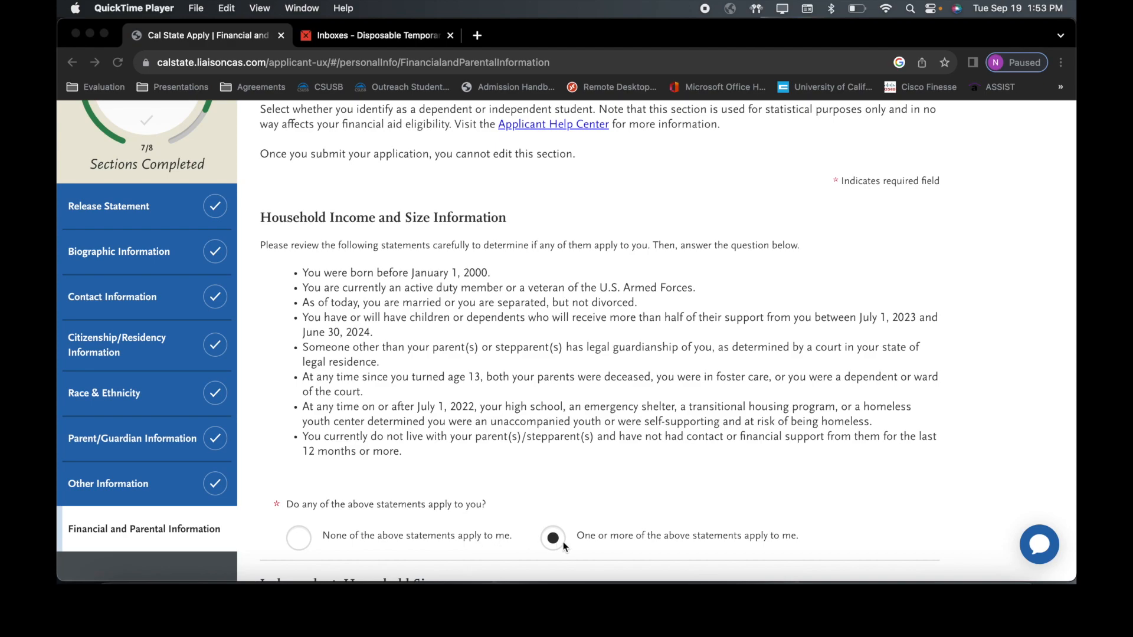
scroll(563, 542, down, 3)
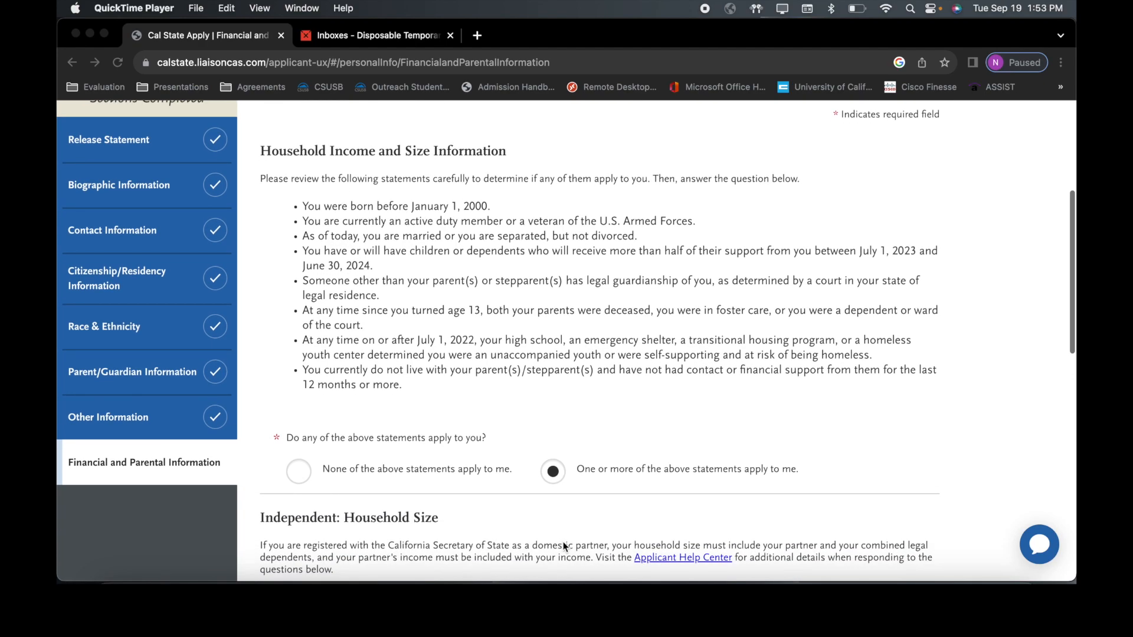
scroll(562, 542, down, 2)
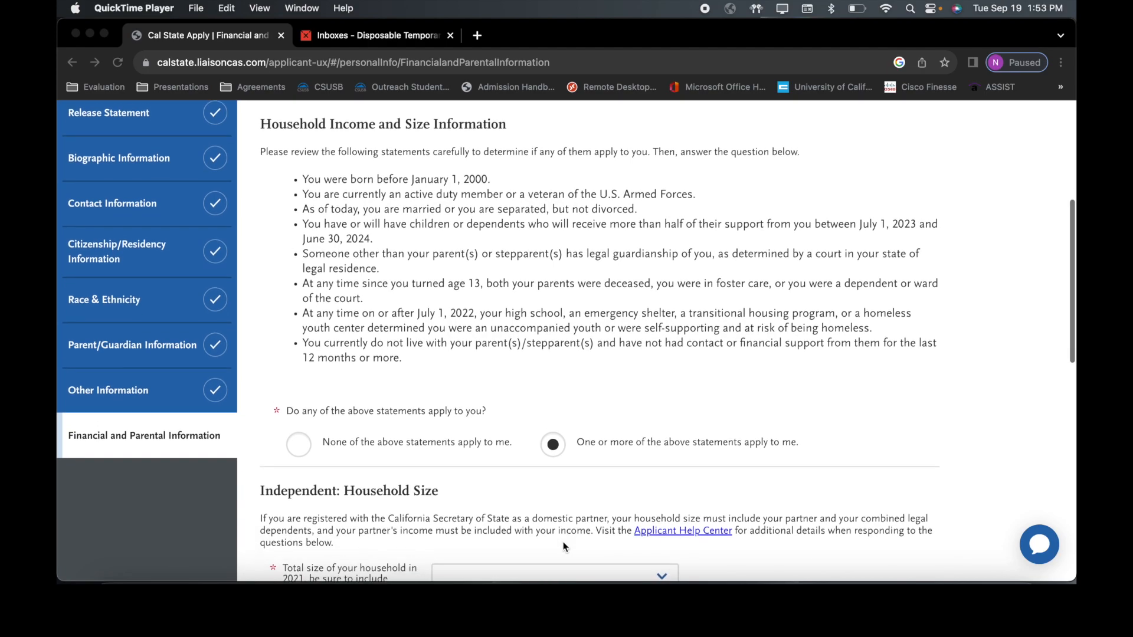
scroll(563, 546, down, 3)
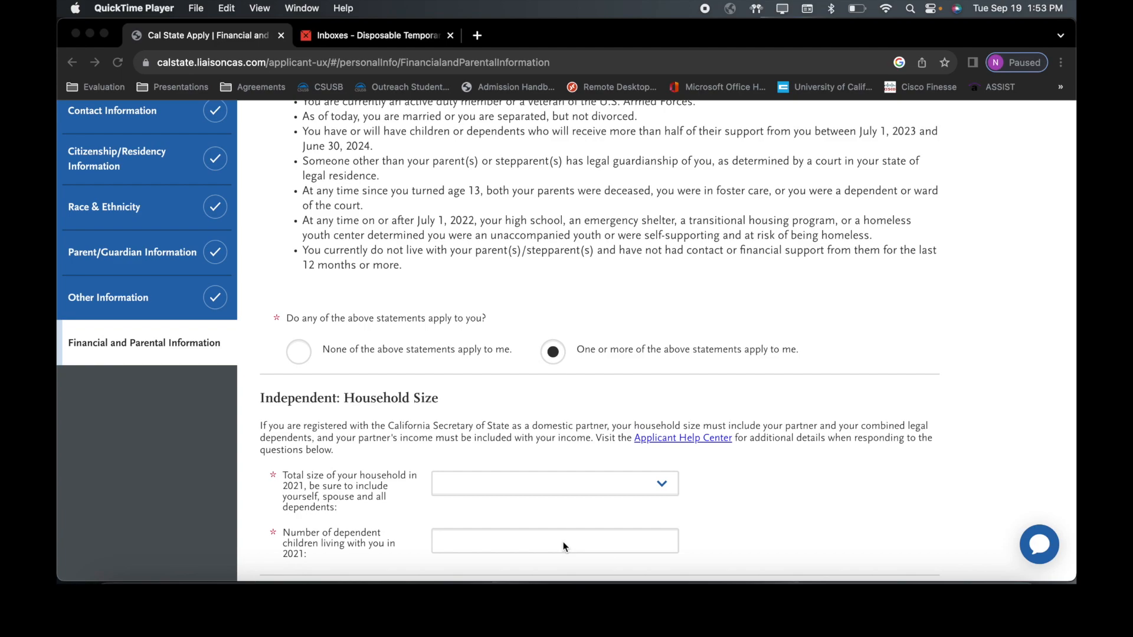
scroll(563, 546, down, 5)
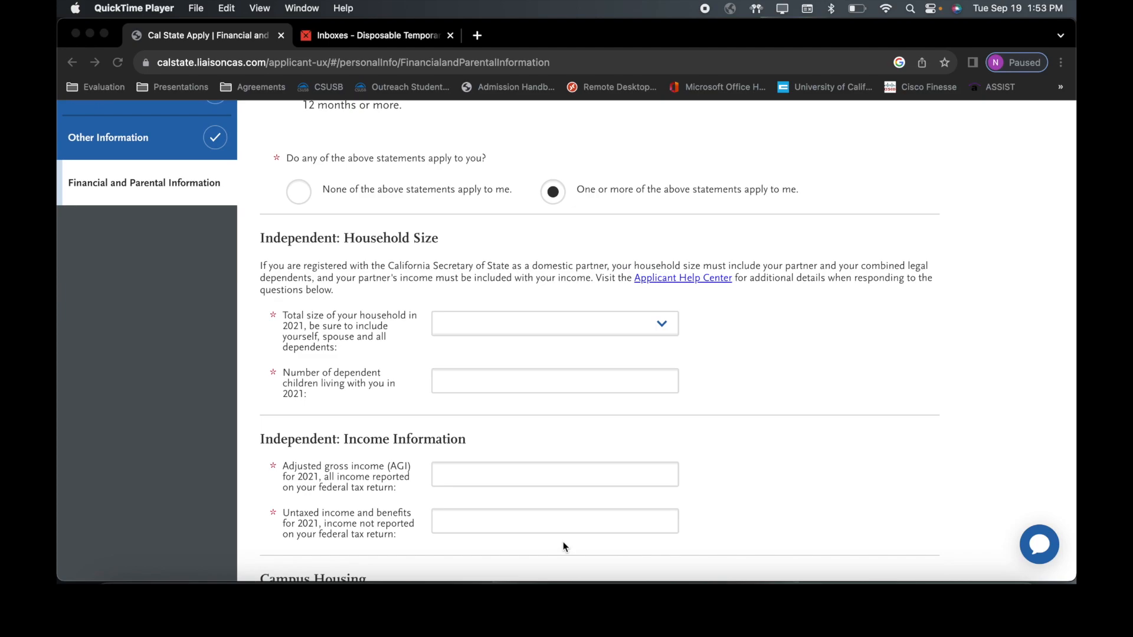
scroll(563, 546, up, 7)
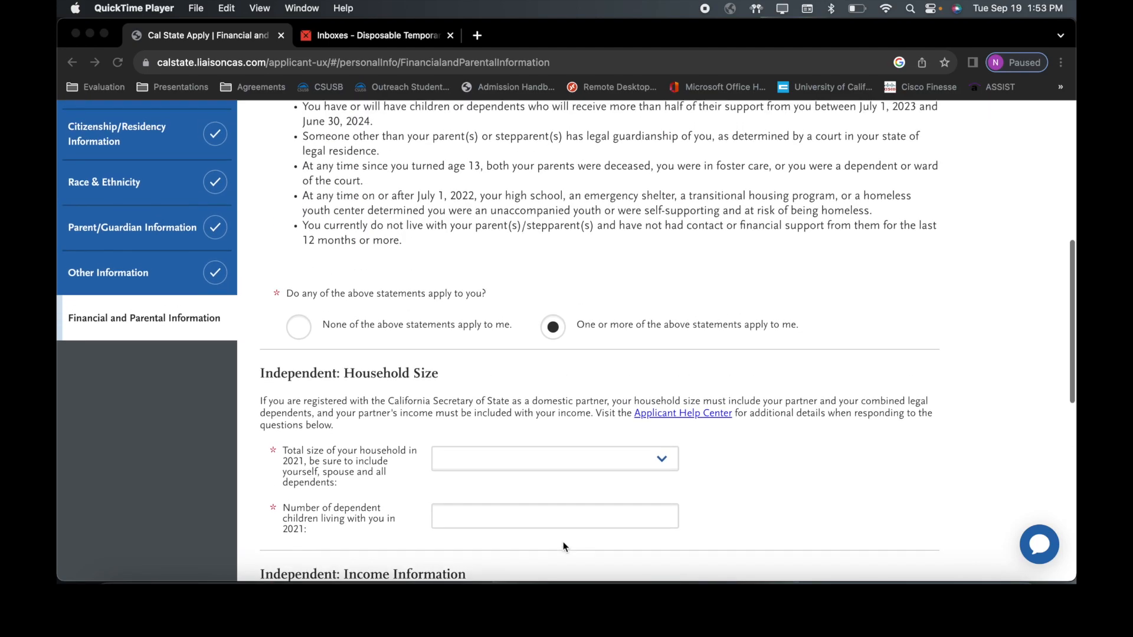
scroll(563, 542, up, 4)
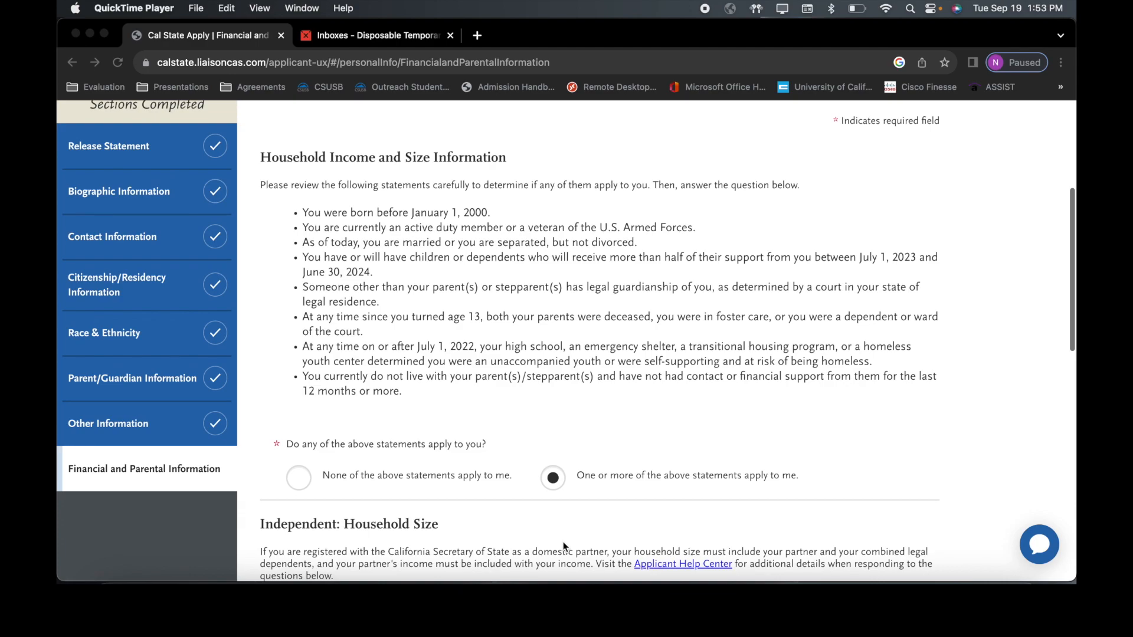
click(306, 528)
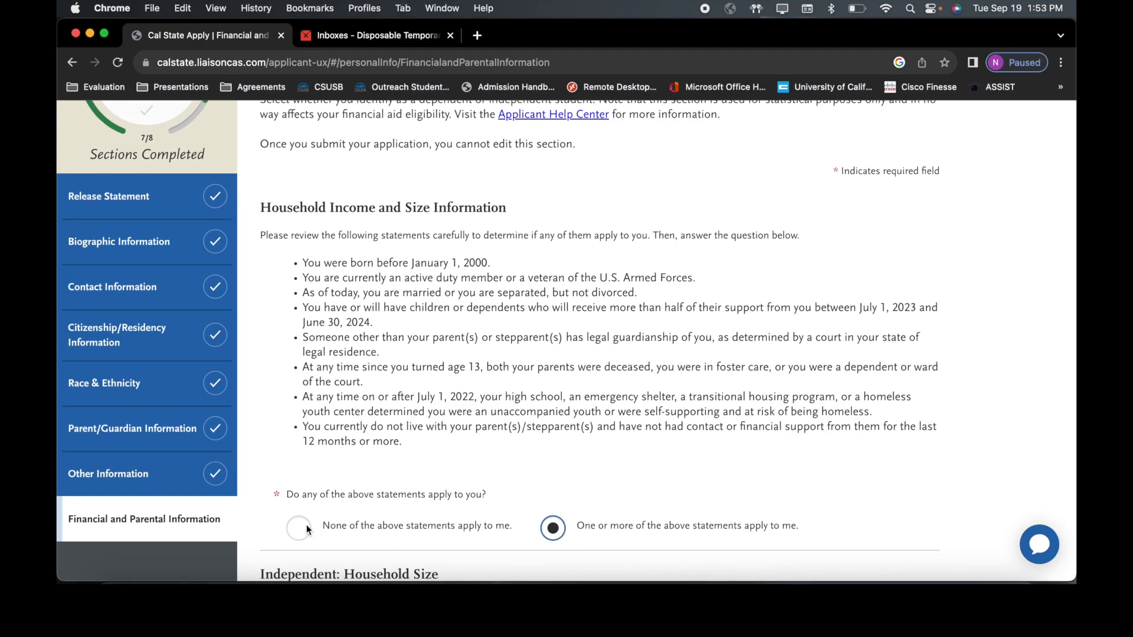
Step: Answer that none of the independence statements apply
click(301, 531)
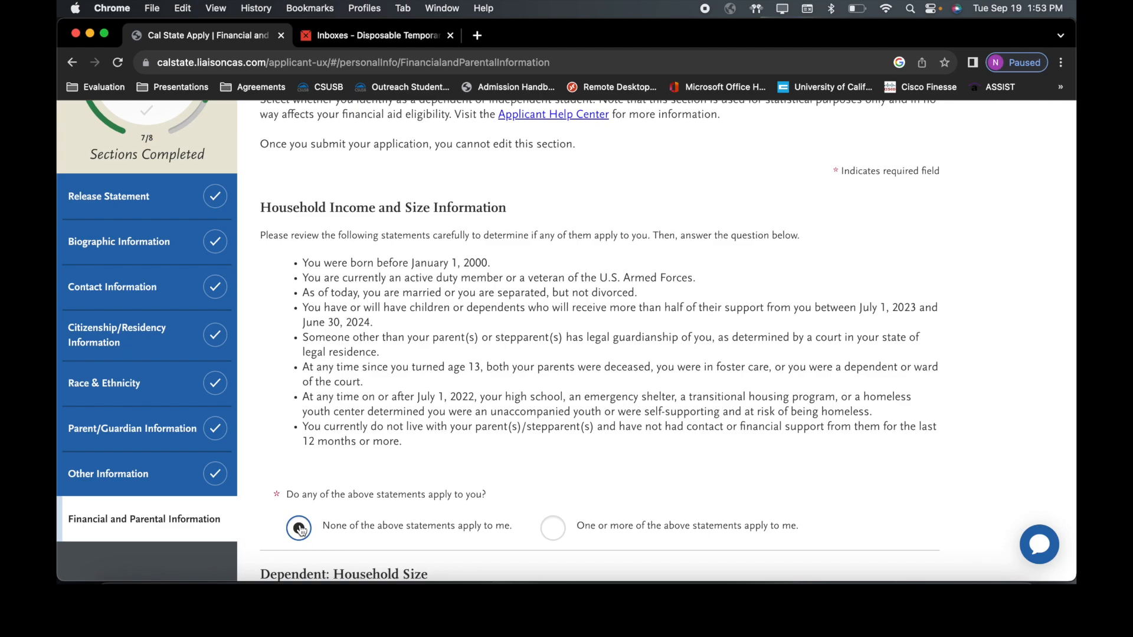
scroll(301, 529, down, 2)
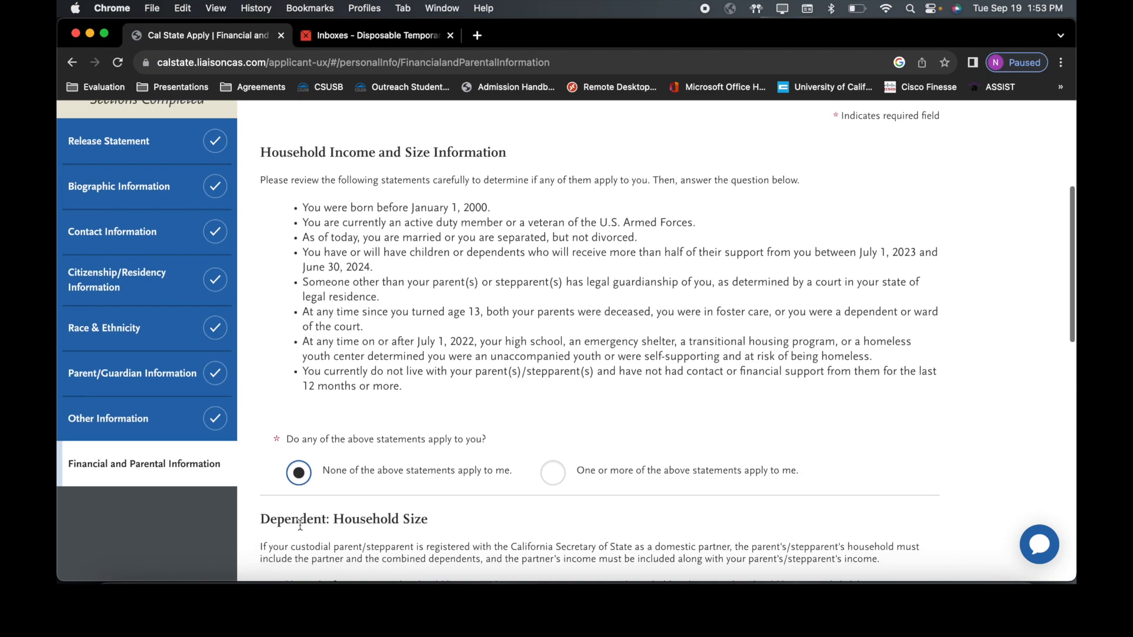
scroll(300, 524, down, 2)
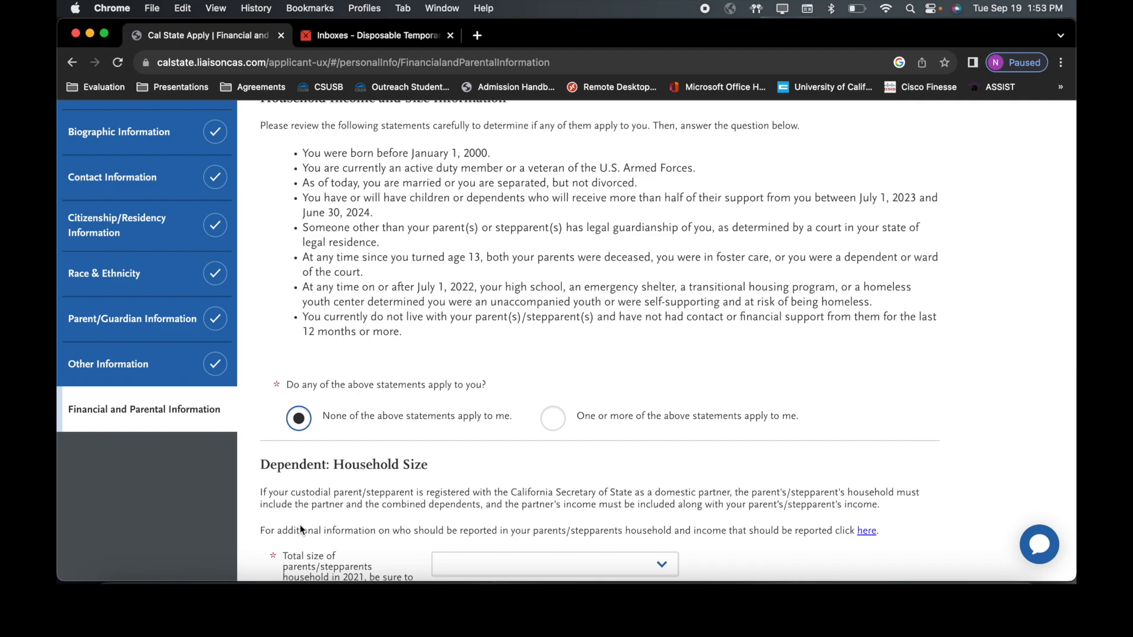
scroll(300, 529, down, 4)
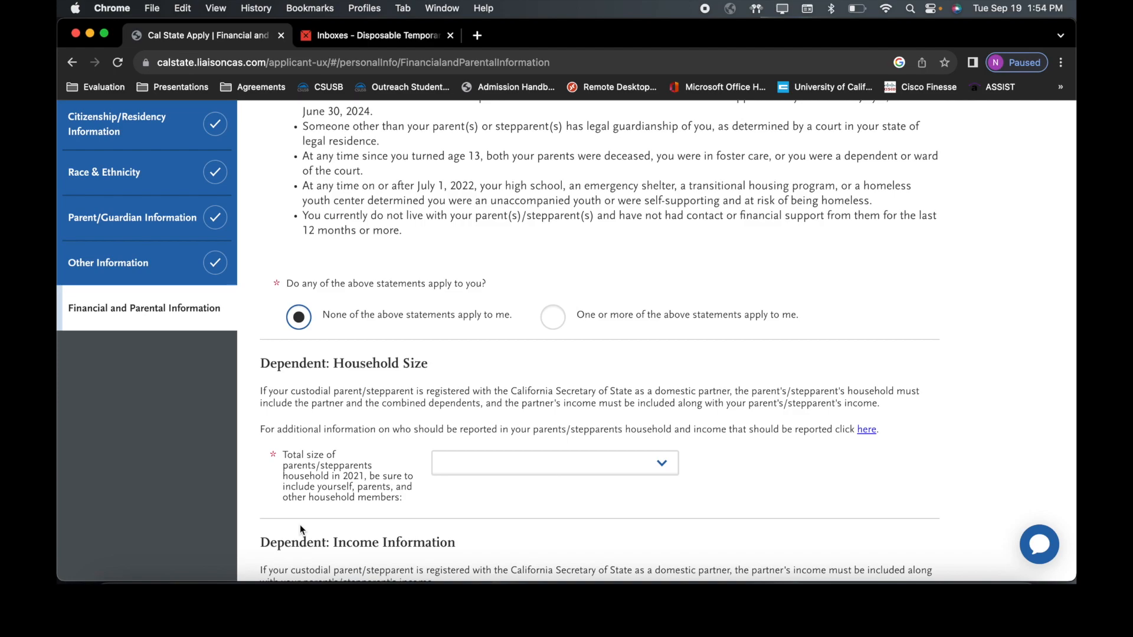
Step: Set the parents' total household size to 4
click(522, 465)
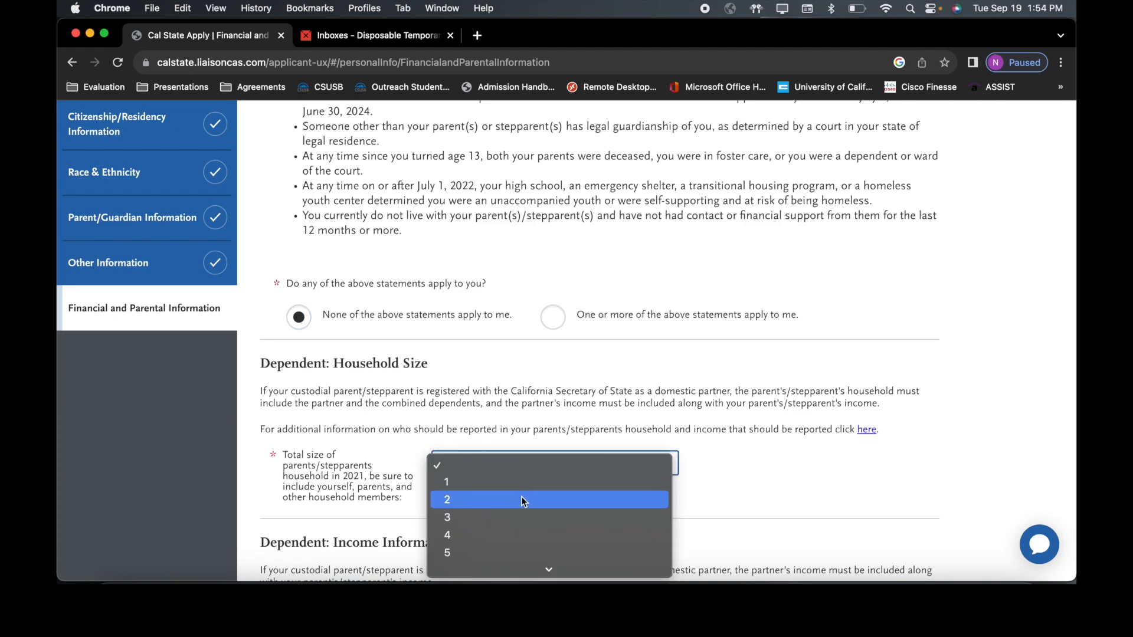
click(518, 537)
scroll(517, 535, down, 3)
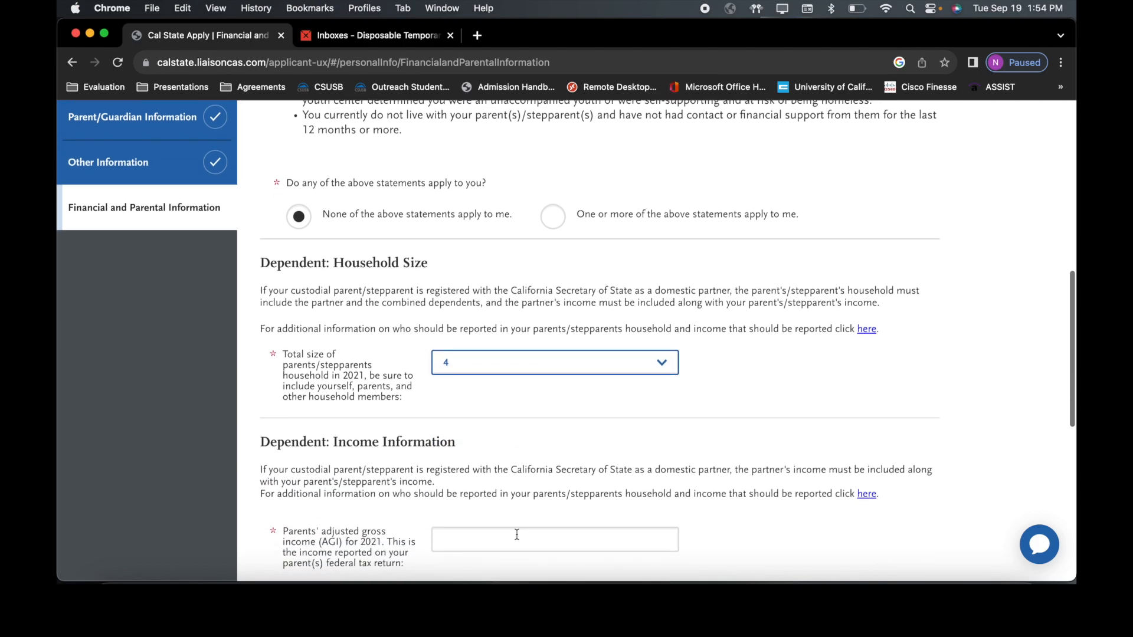
scroll(517, 535, down, 3)
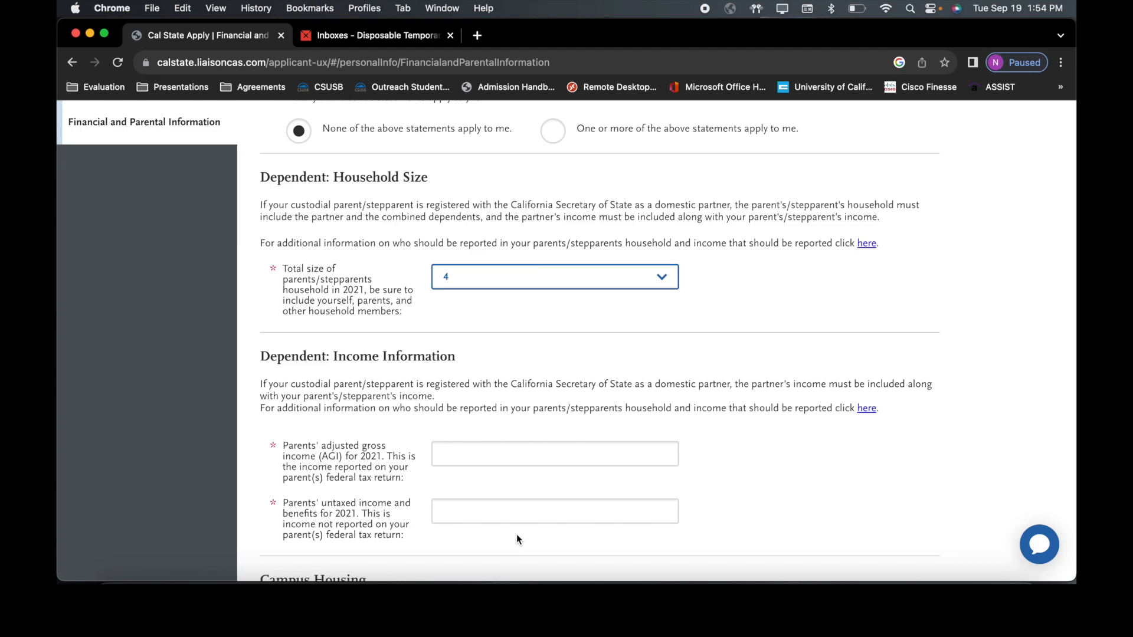
Step: Enter 50,000 as the parents' 2021 adjusted gross income and 0 untaxed income
click(516, 454)
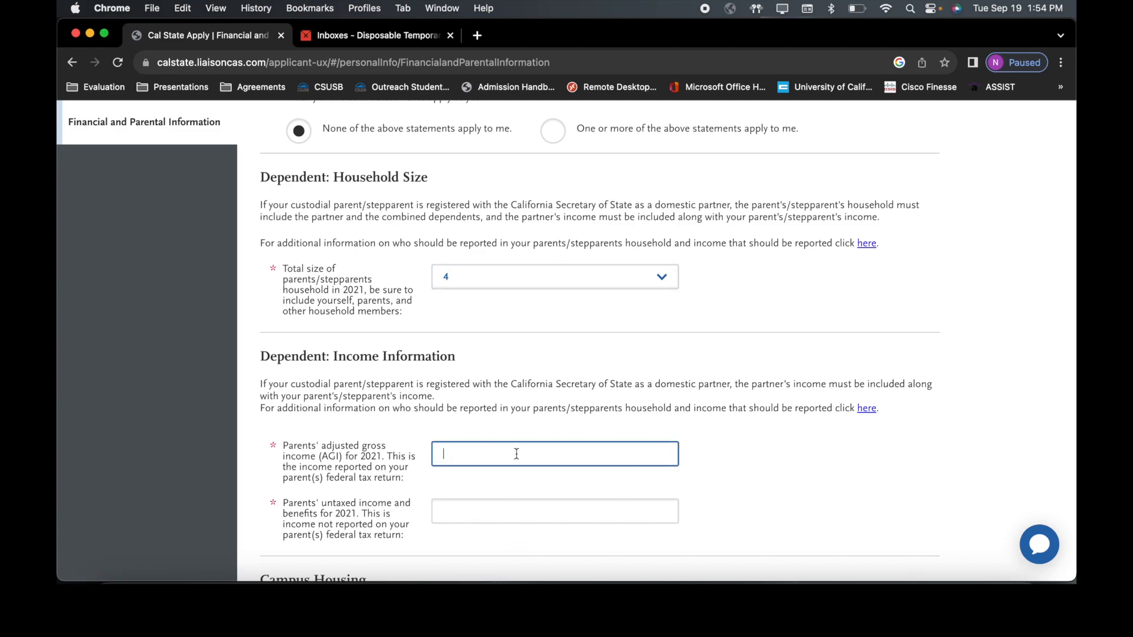
text(50,000)
click(518, 516)
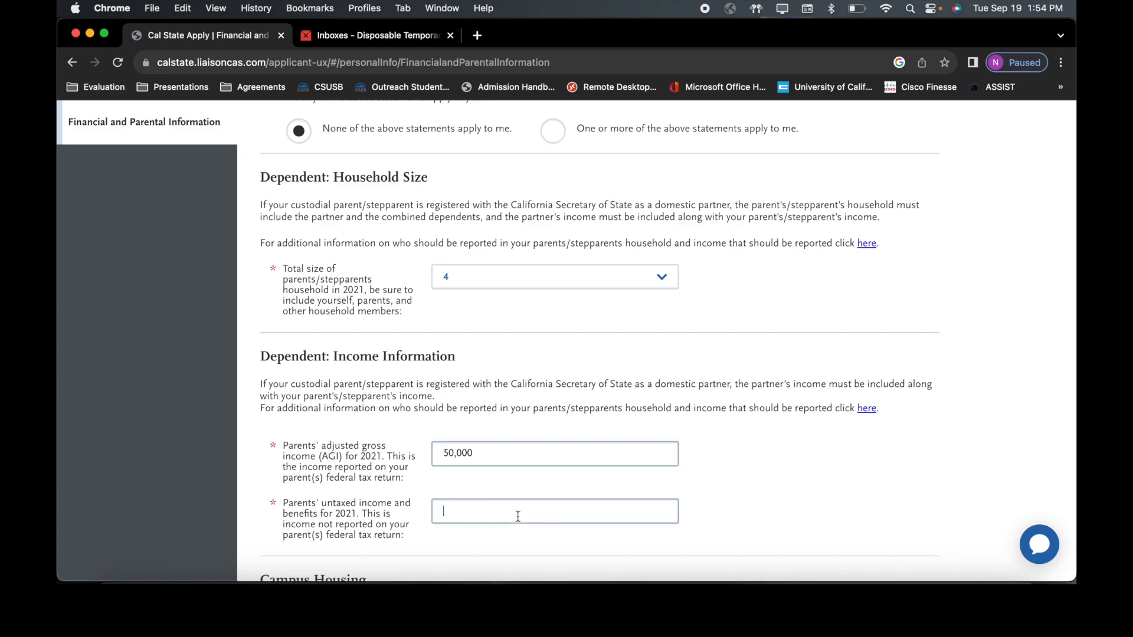
text(0)
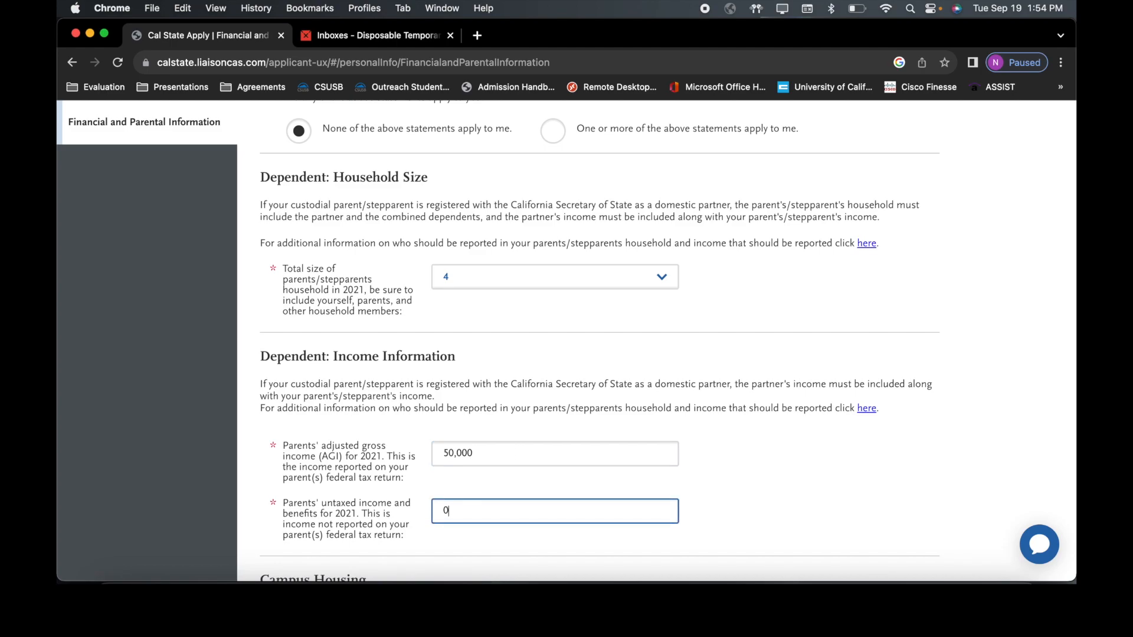
scroll(566, 341, down, 3)
scroll(565, 341, down, 3)
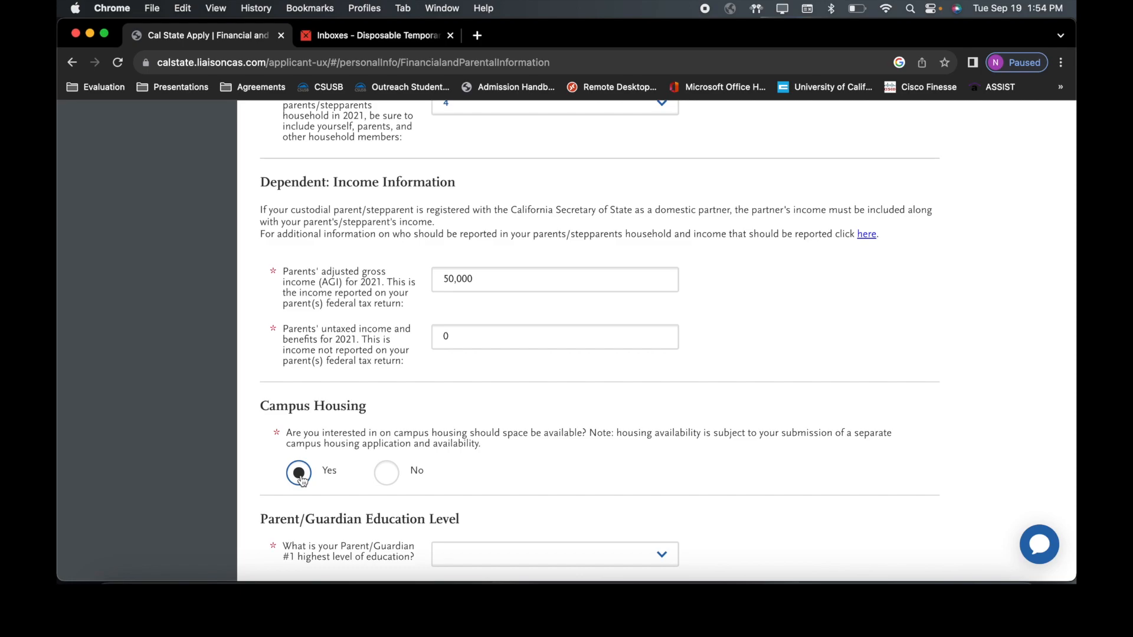
Step: Pick Postgraduate for Parent/Guardian #1, High School Graduate for #2, then Save and Continue
scroll(301, 481, down, 3)
scroll(303, 481, down, 2)
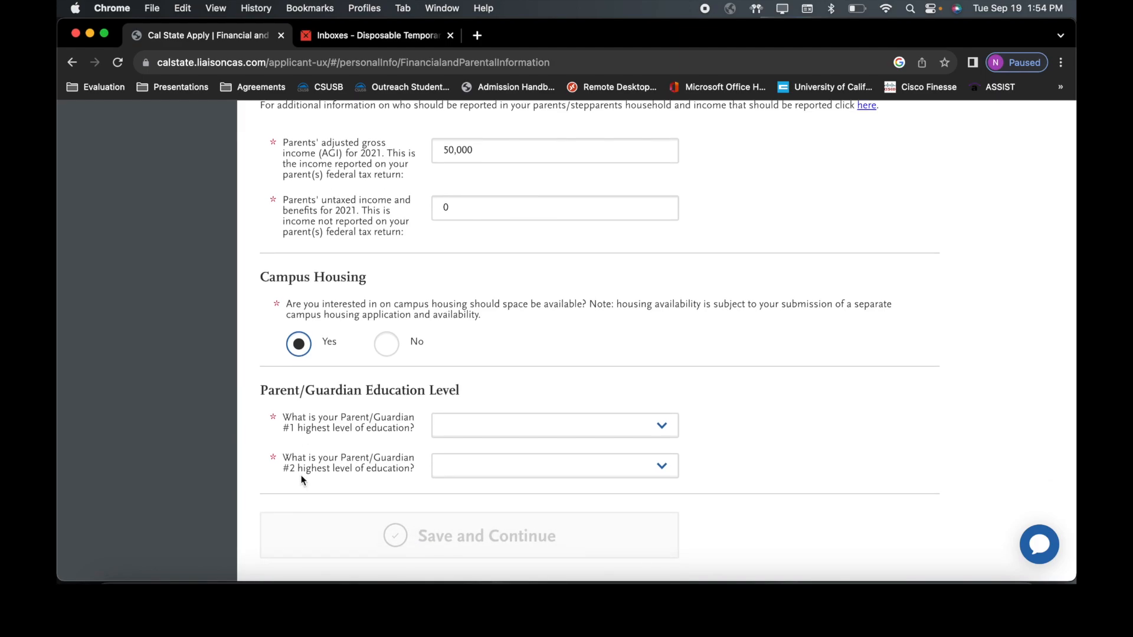
click(469, 424)
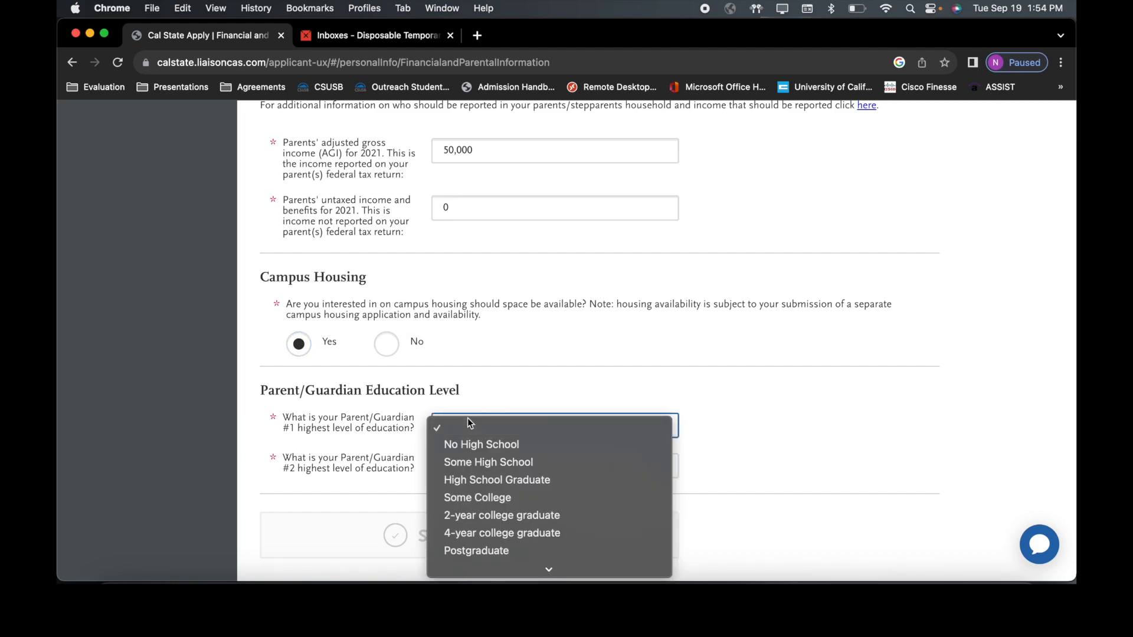
click(482, 551)
click(474, 480)
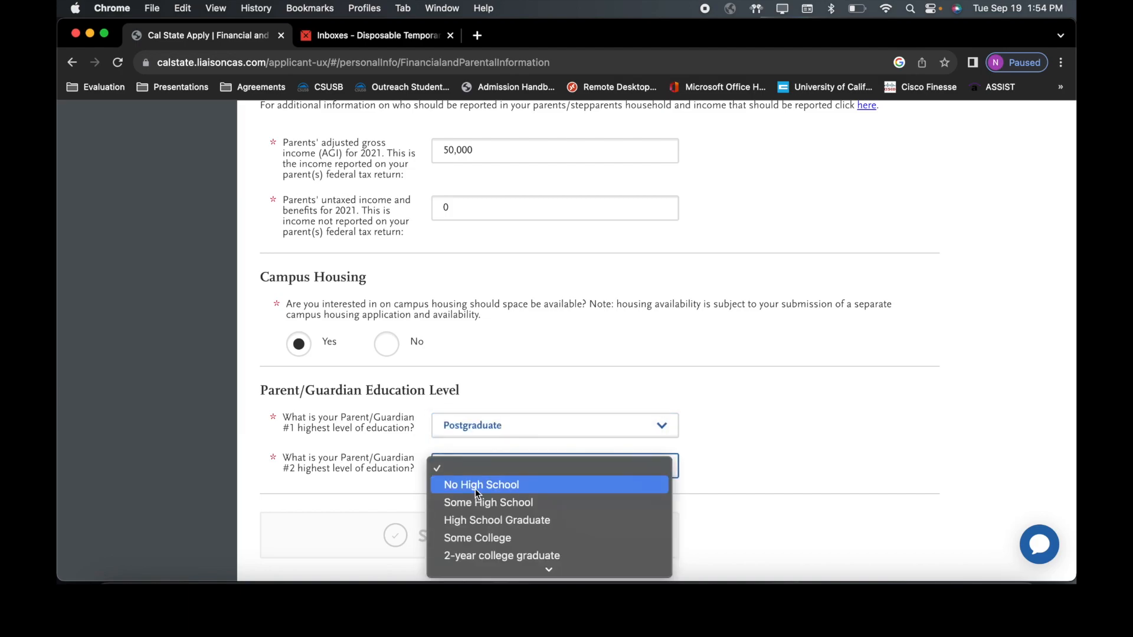
click(480, 520)
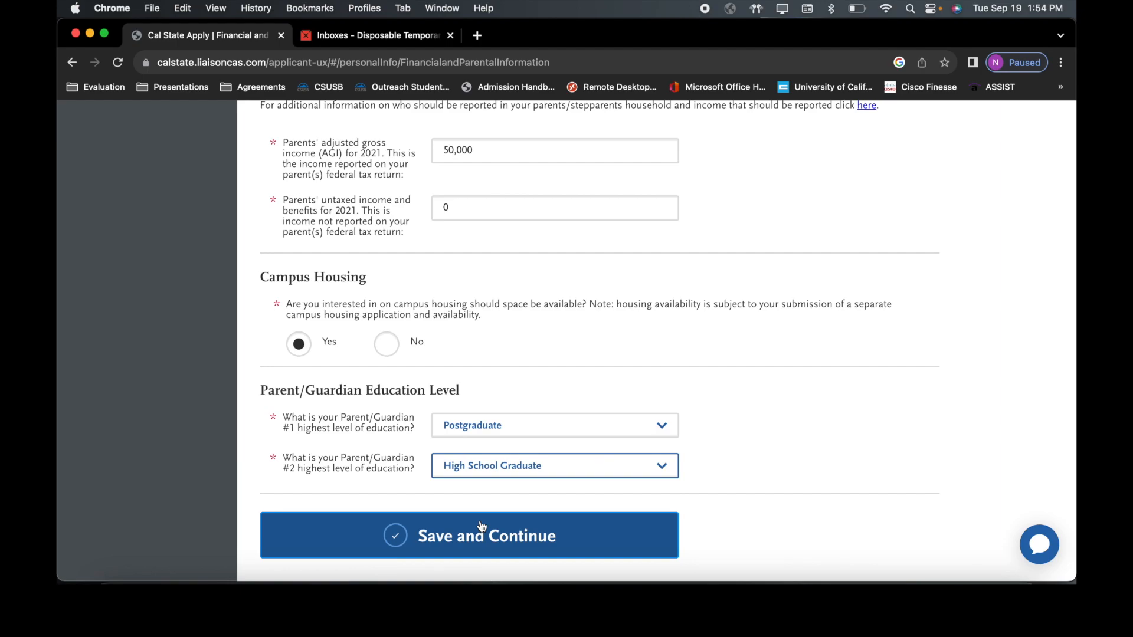
click(480, 538)
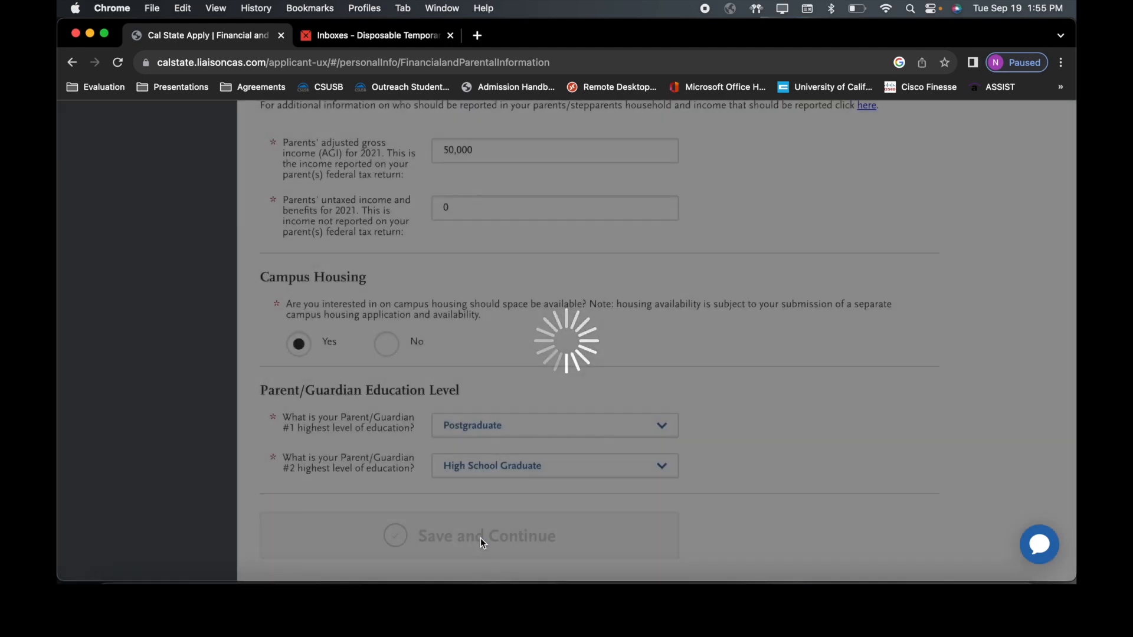